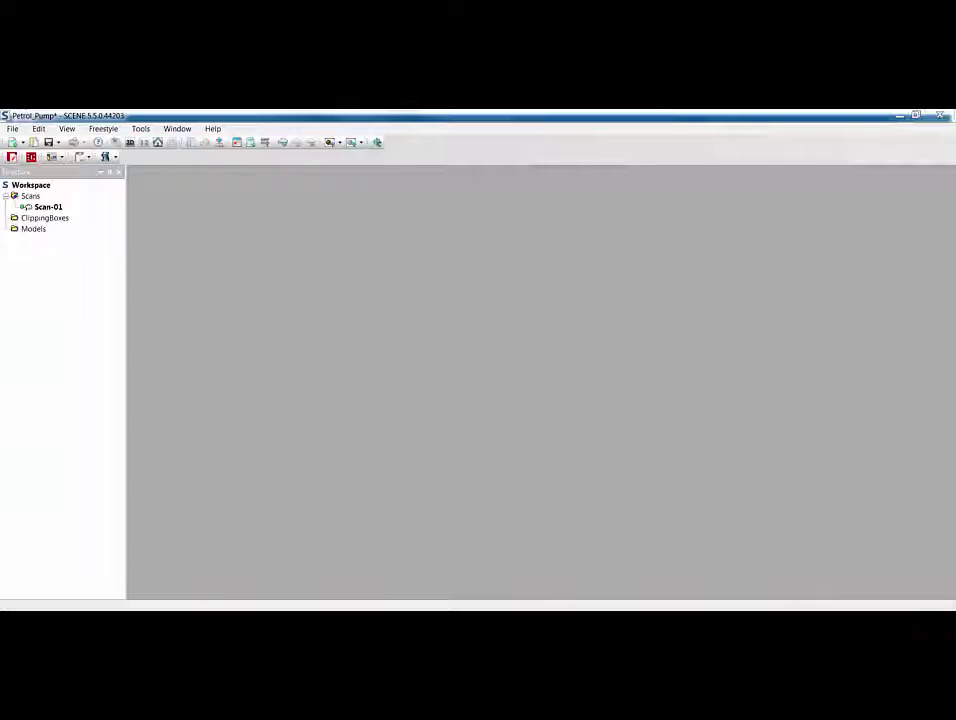
Step: Open Scan-01 in a 3D view and show the scan from the top
right_click(47, 206)
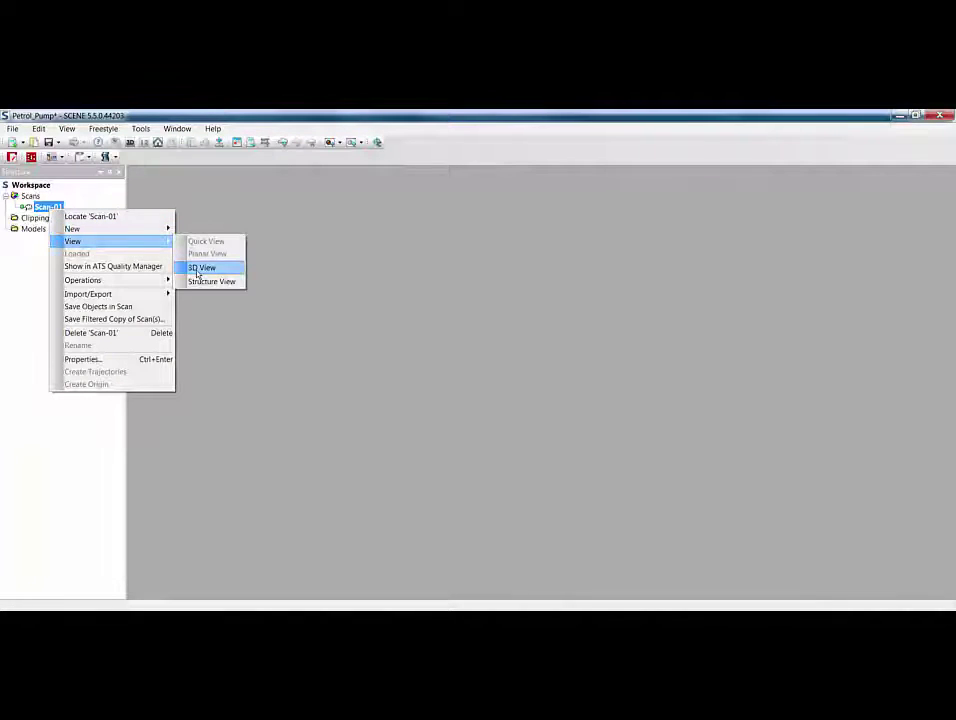
click(200, 268)
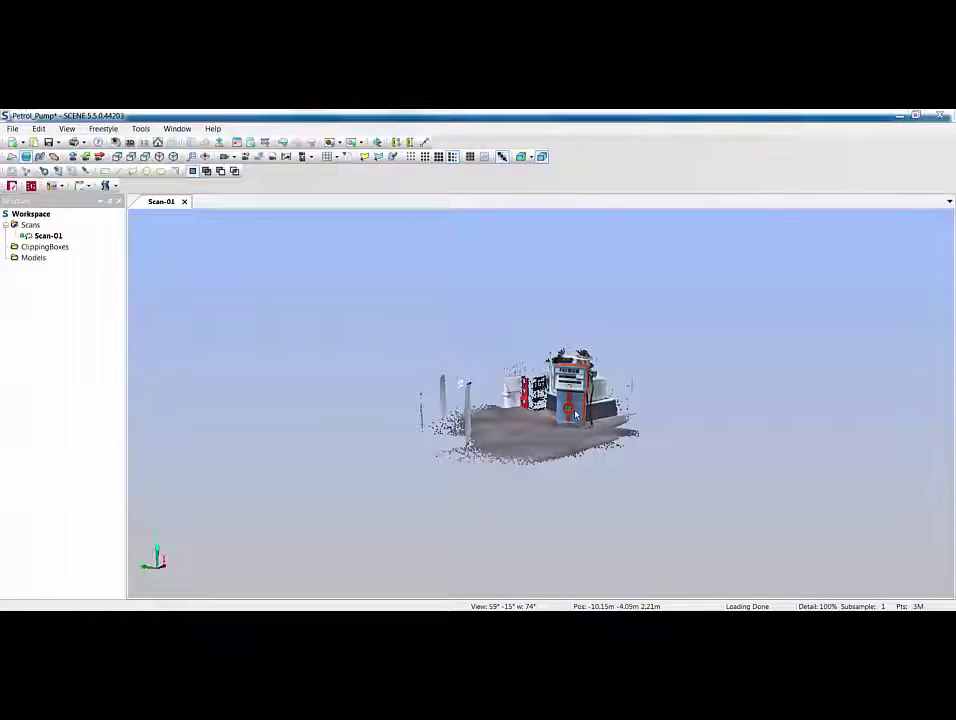
scroll(575, 414, up, 5)
drag(575, 414, 210, 350)
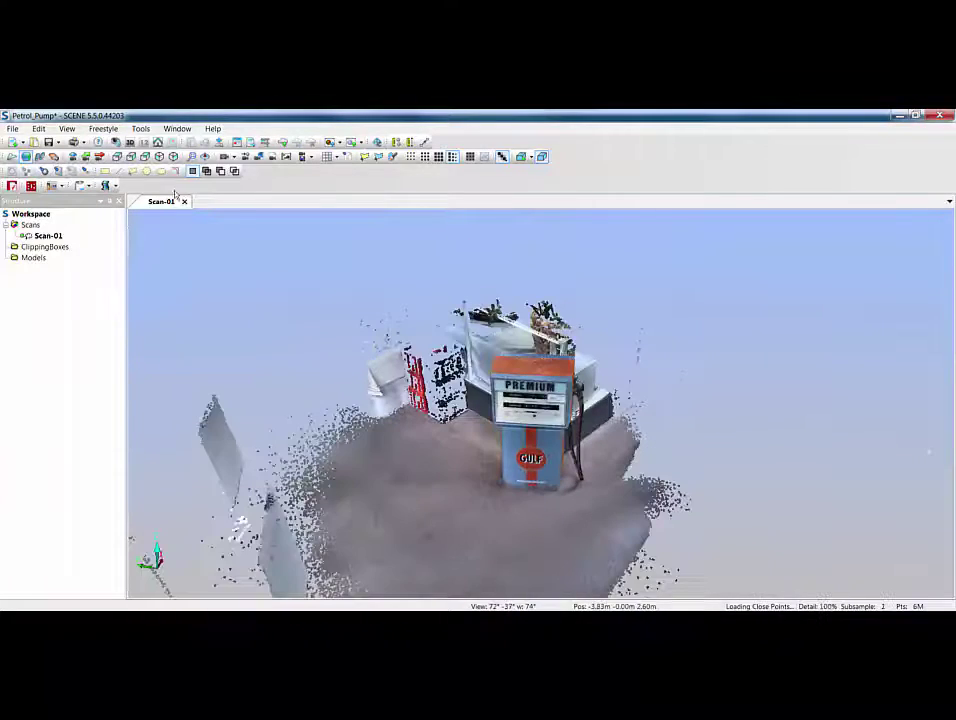
click(117, 157)
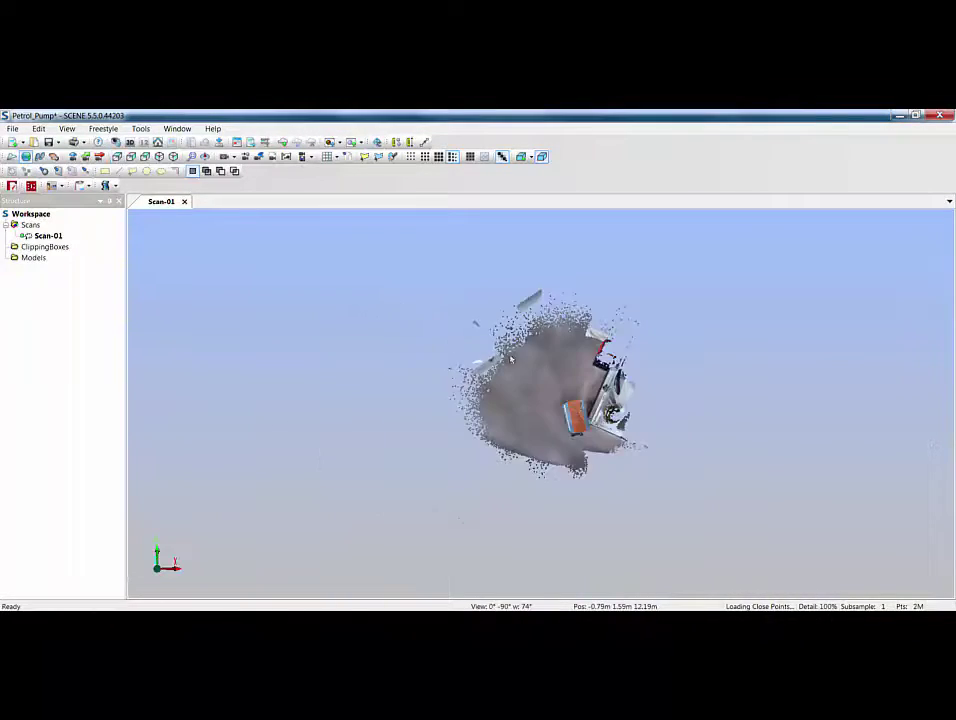
scroll(571, 436, up, 4)
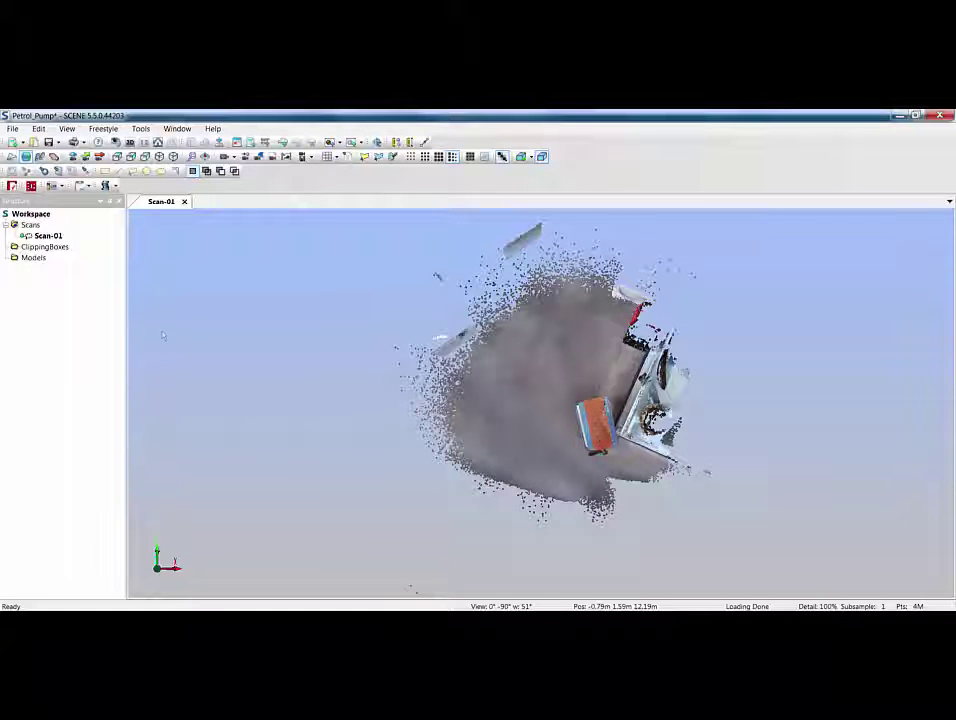
Step: Set the Z rotation angle of Scan-01 to 81.5 in its transformation properties so the pump lines up with the axes
click(49, 236)
right_click(49, 236)
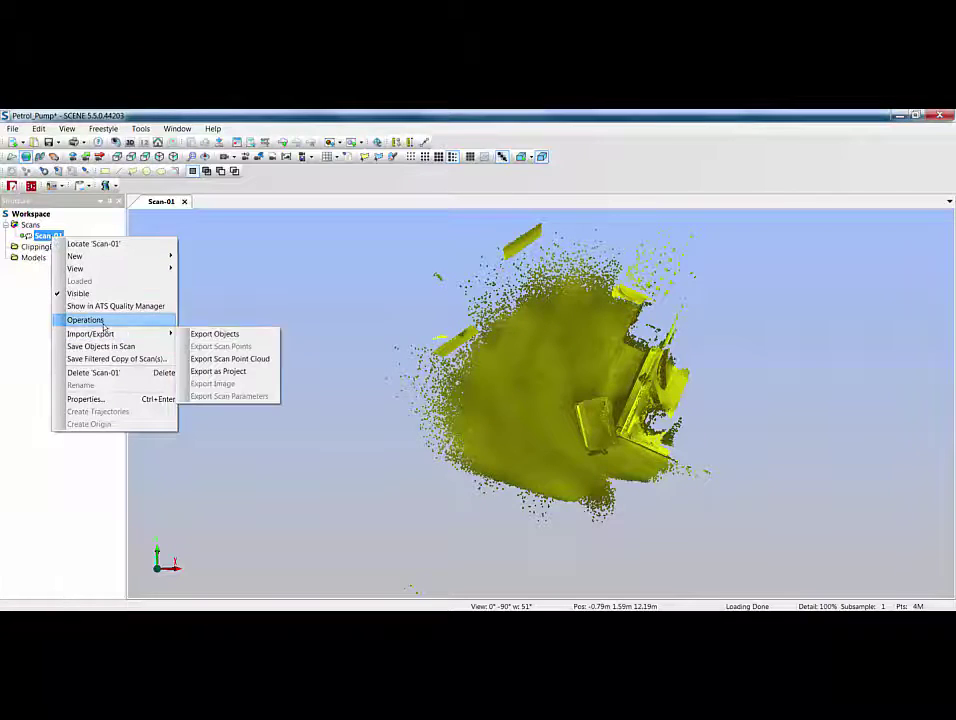
click(88, 399)
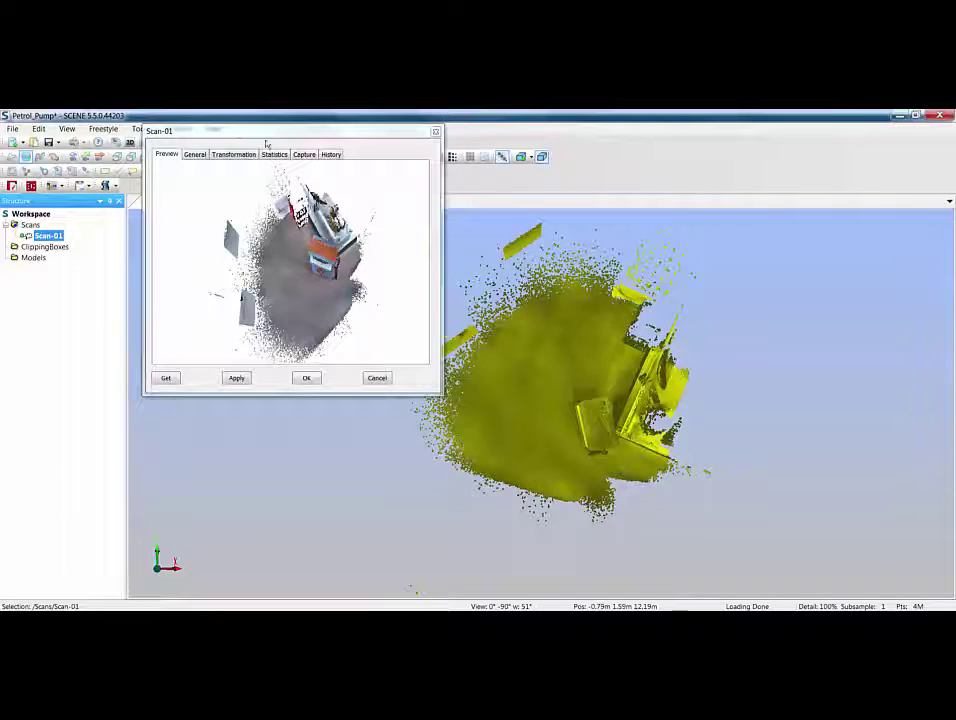
click(236, 155)
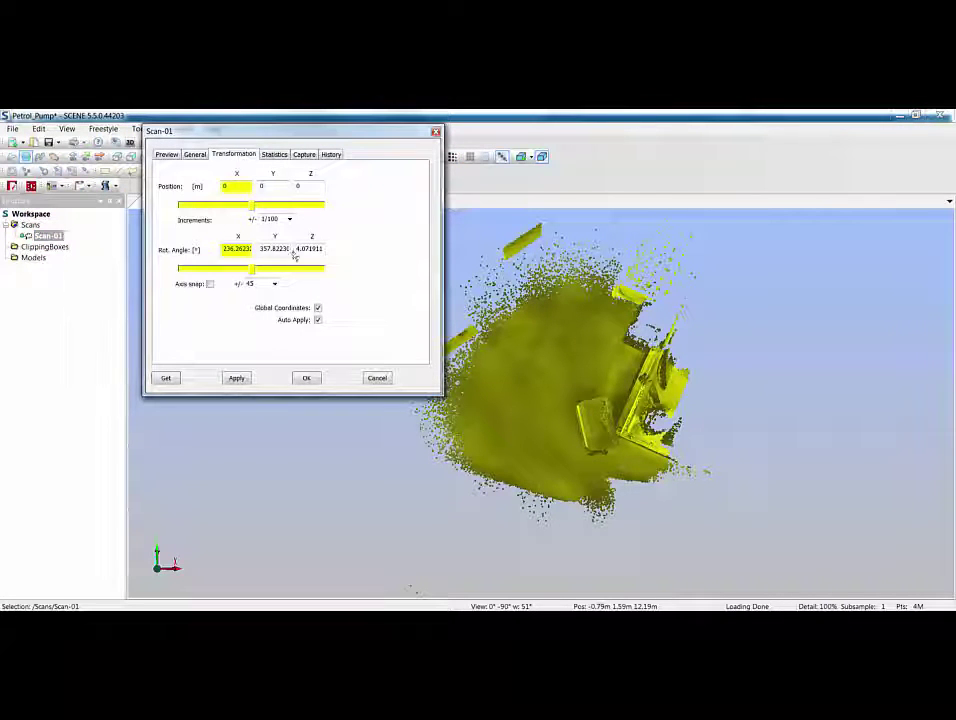
drag(297, 248, 336, 250)
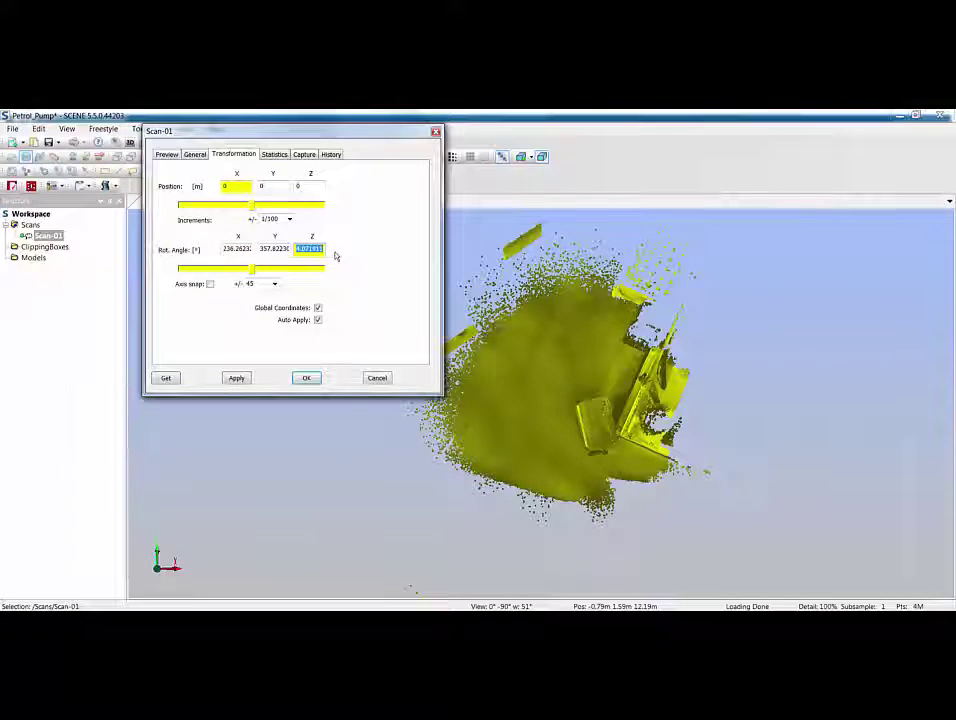
text(0)
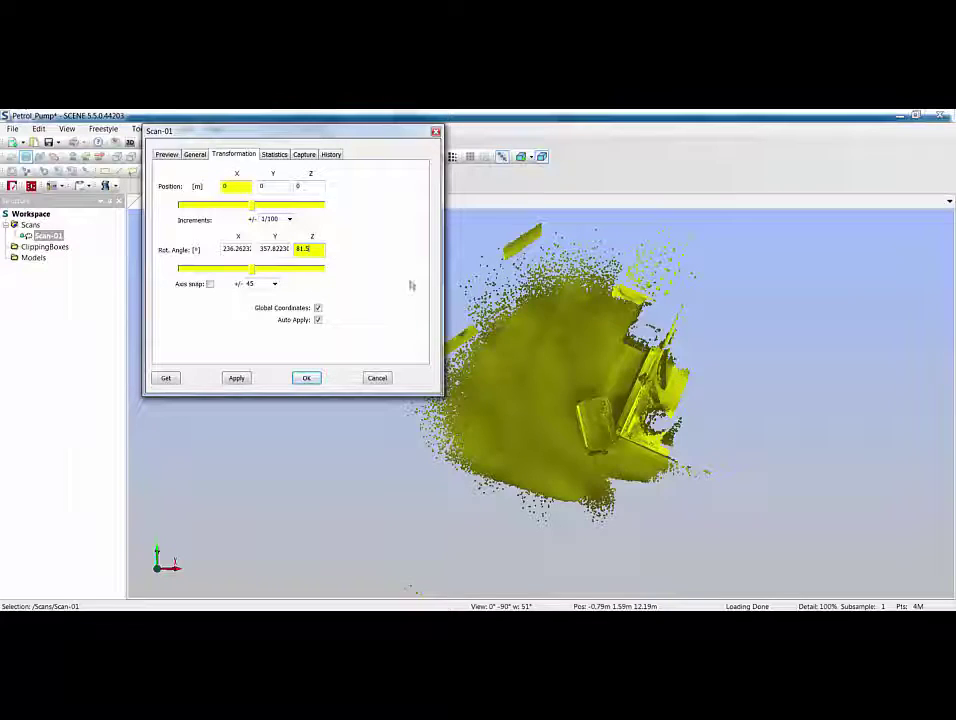
click(236, 378)
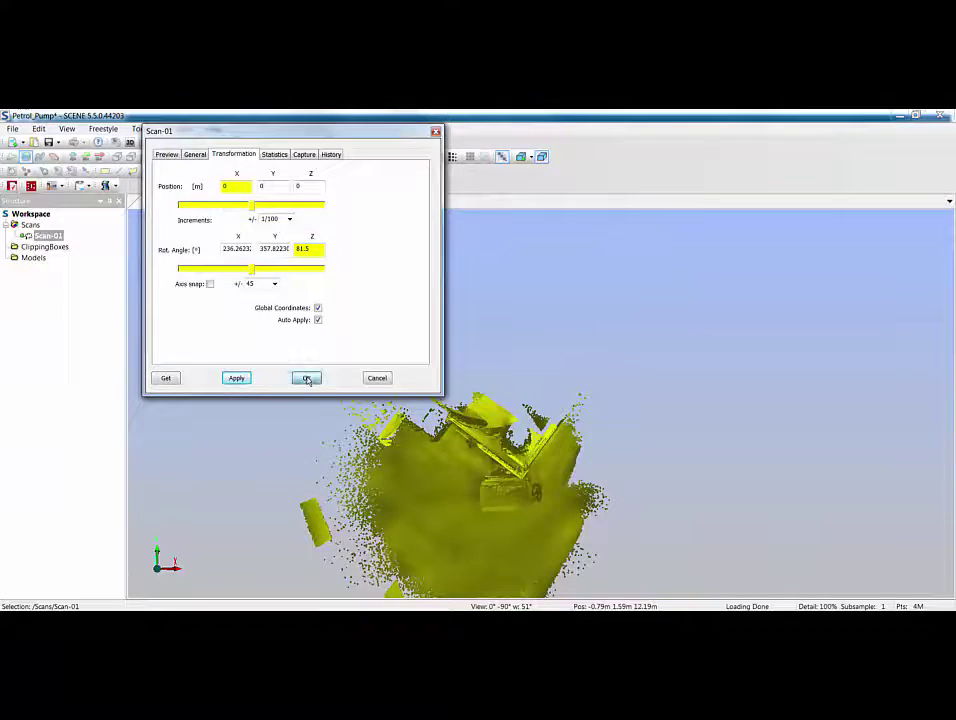
click(307, 378)
click(631, 497)
Step: Select the stray points floating beside the petrol pump, seen from the front, and delete the selection
scroll(600, 520, up, 5)
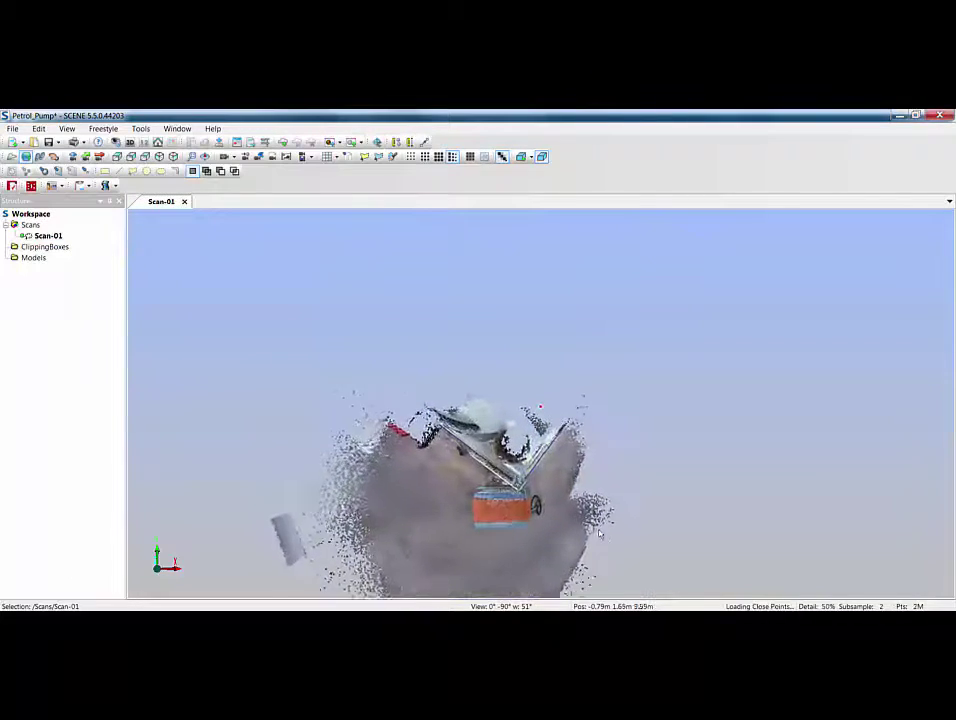
scroll(579, 548, up, 3)
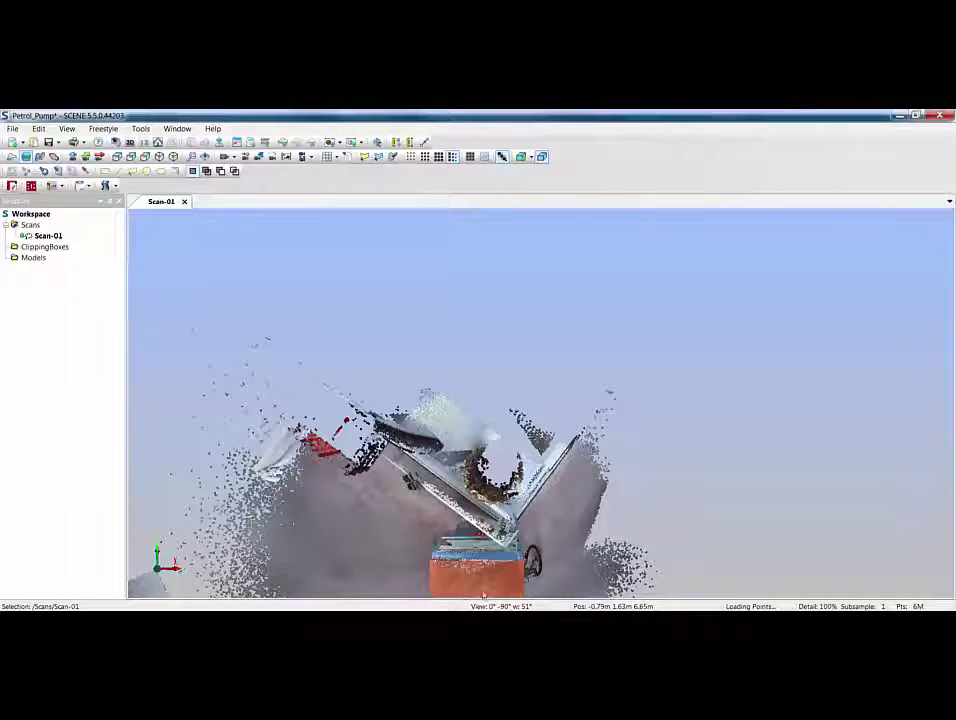
drag(496, 575, 548, 570)
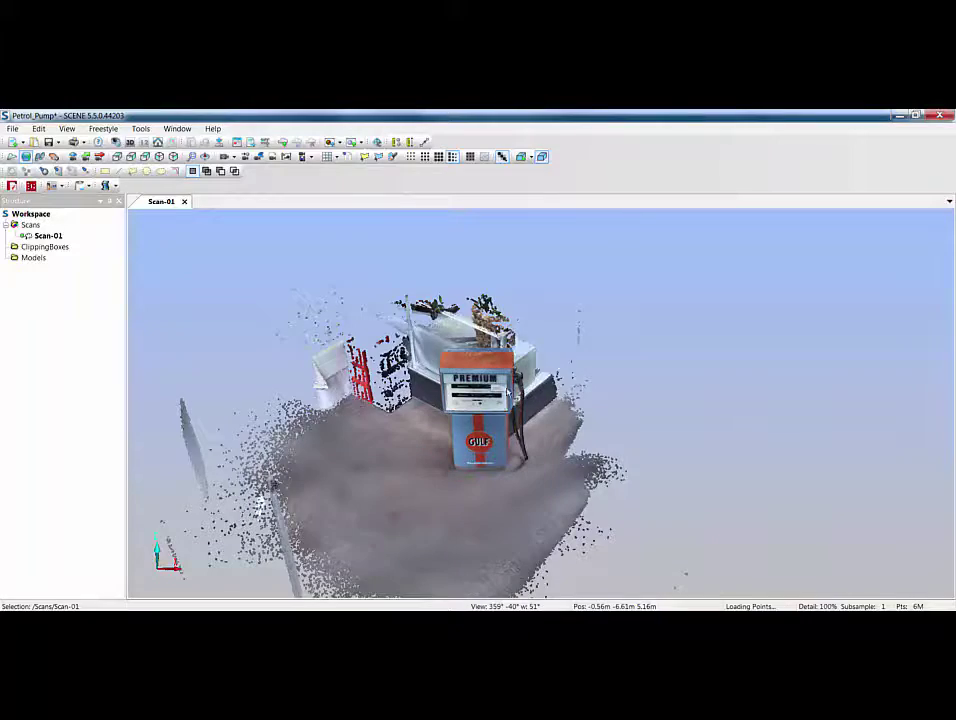
drag(548, 575, 549, 594)
scroll(234, 265, up, 5)
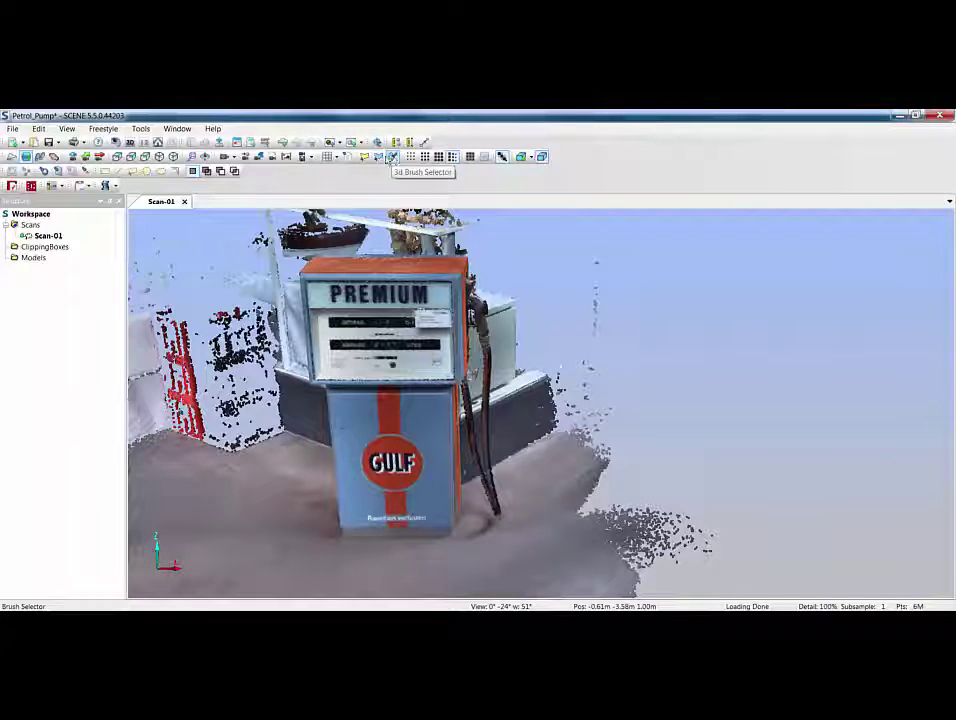
click(380, 159)
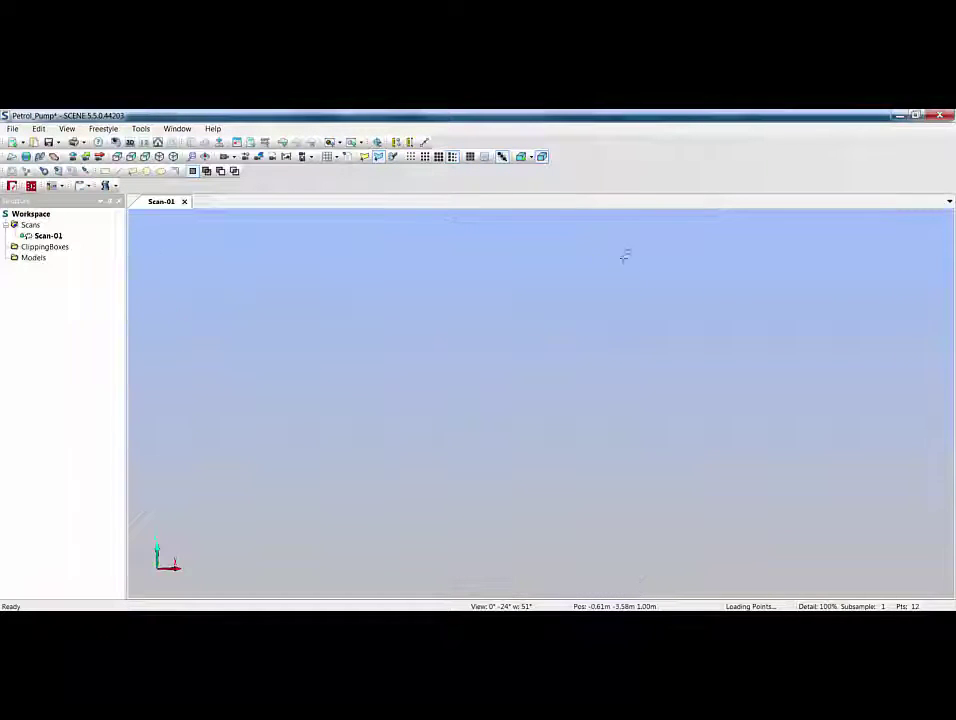
right_click(687, 282)
mouse_move(725, 292)
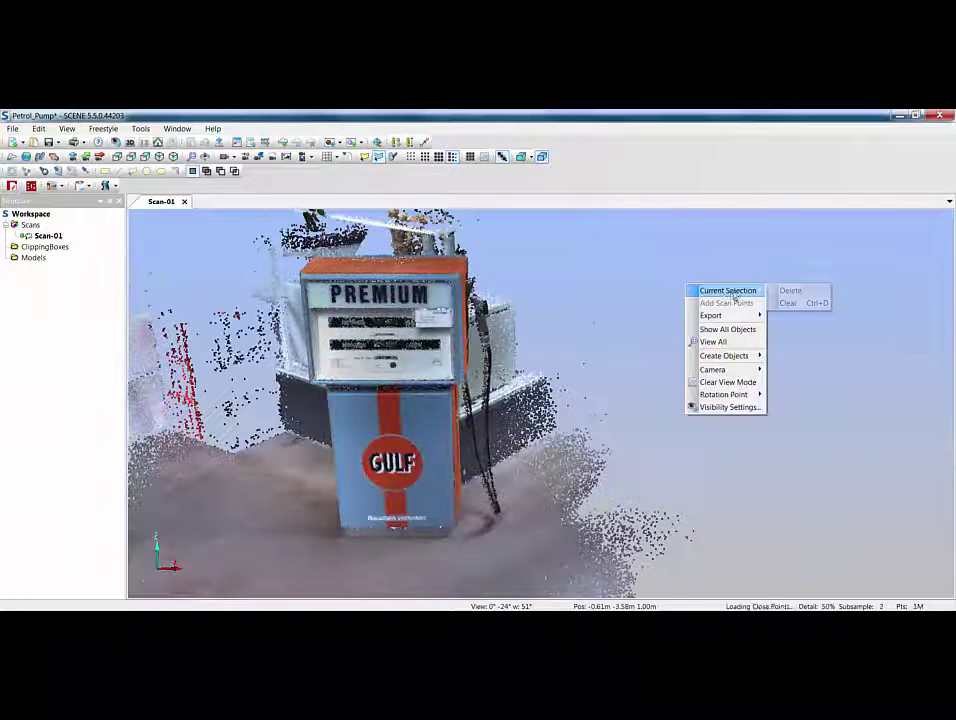
click(794, 290)
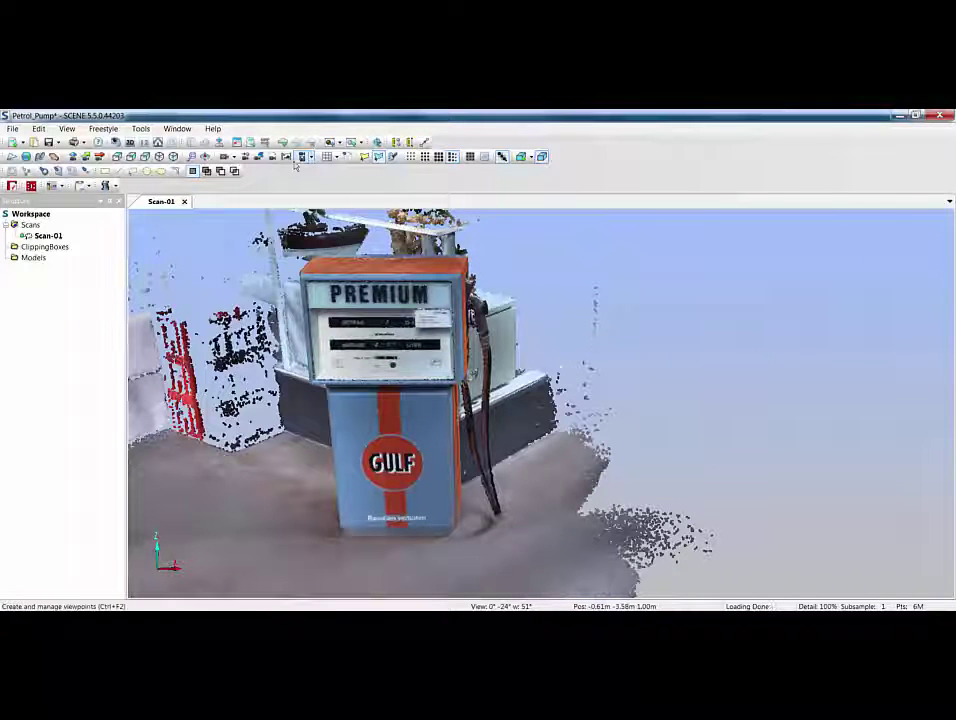
Step: Select more of the floating stray points beside the pump with the 3D Brush Selector and delete them
click(393, 158)
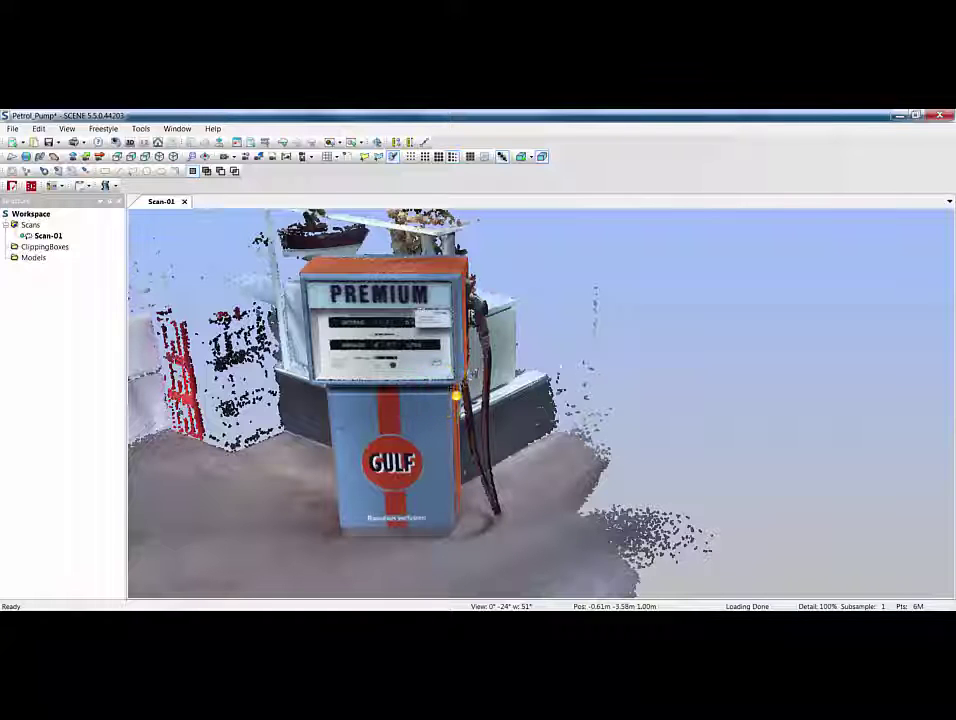
click(455, 396)
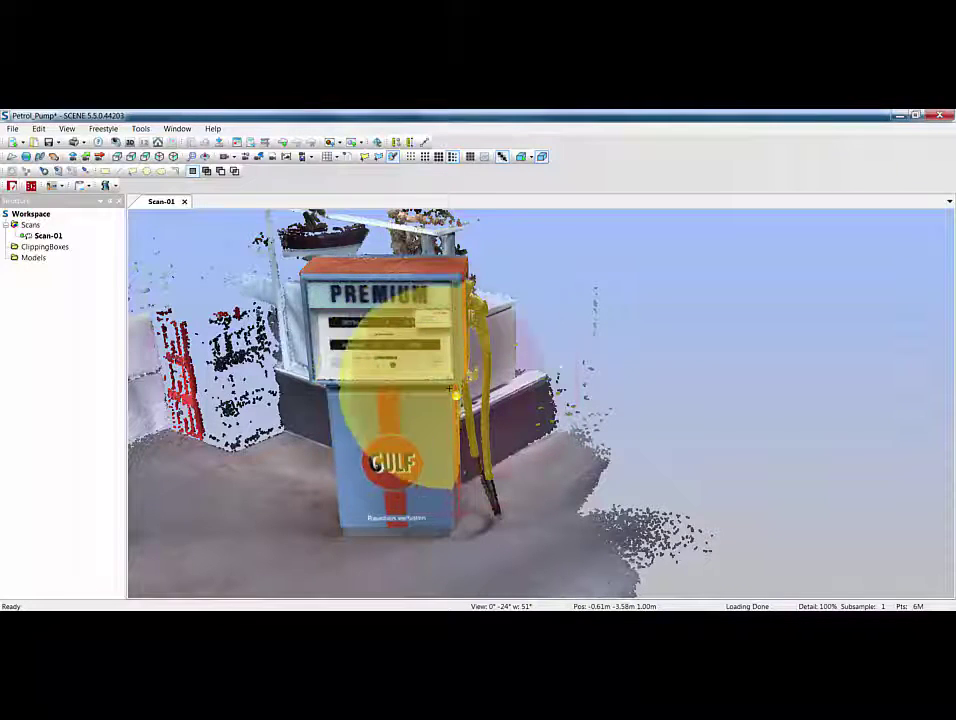
click(608, 333)
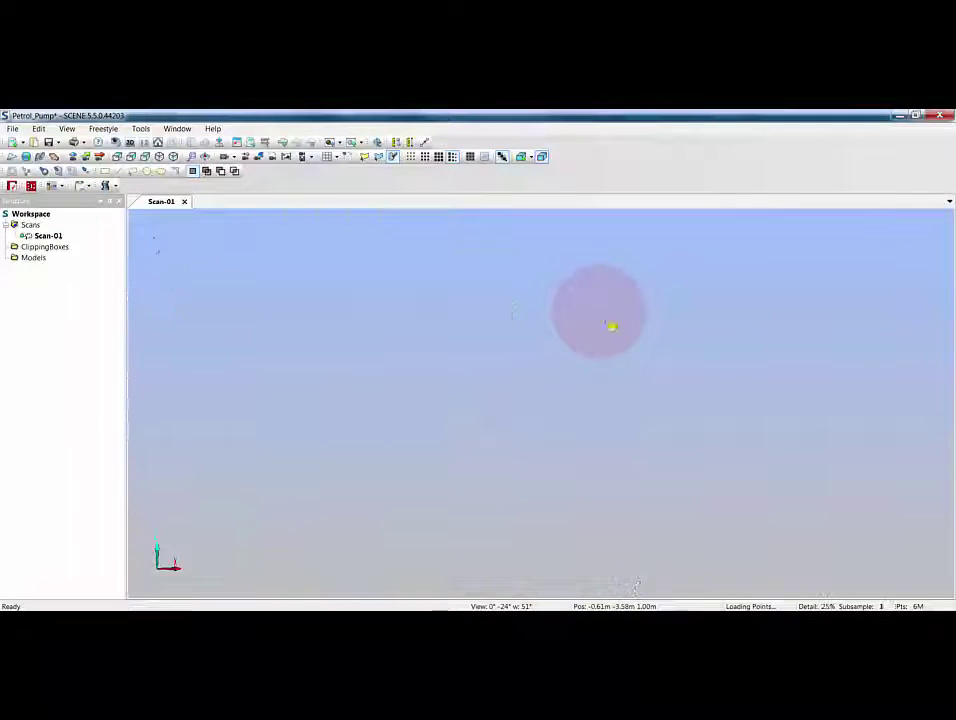
right_click(716, 319)
mouse_move(738, 324)
click(816, 322)
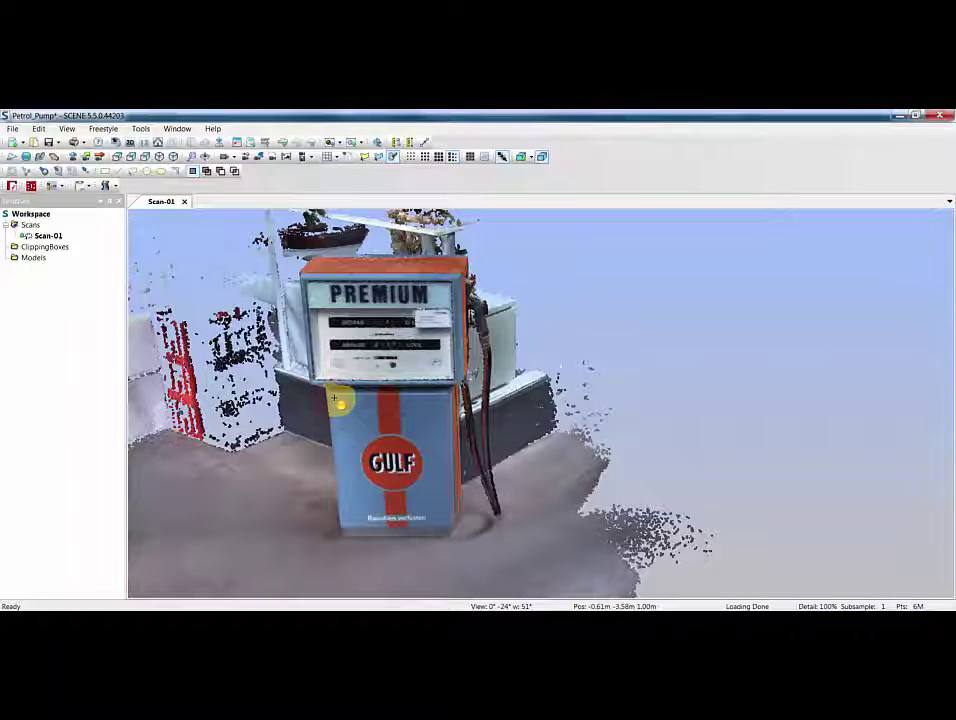
Step: Brush-select two spots at the pump's left edge in add mode, and try the subtract and intersect selection modes
scroll(341, 405, down, 5)
drag(341, 405, 397, 395)
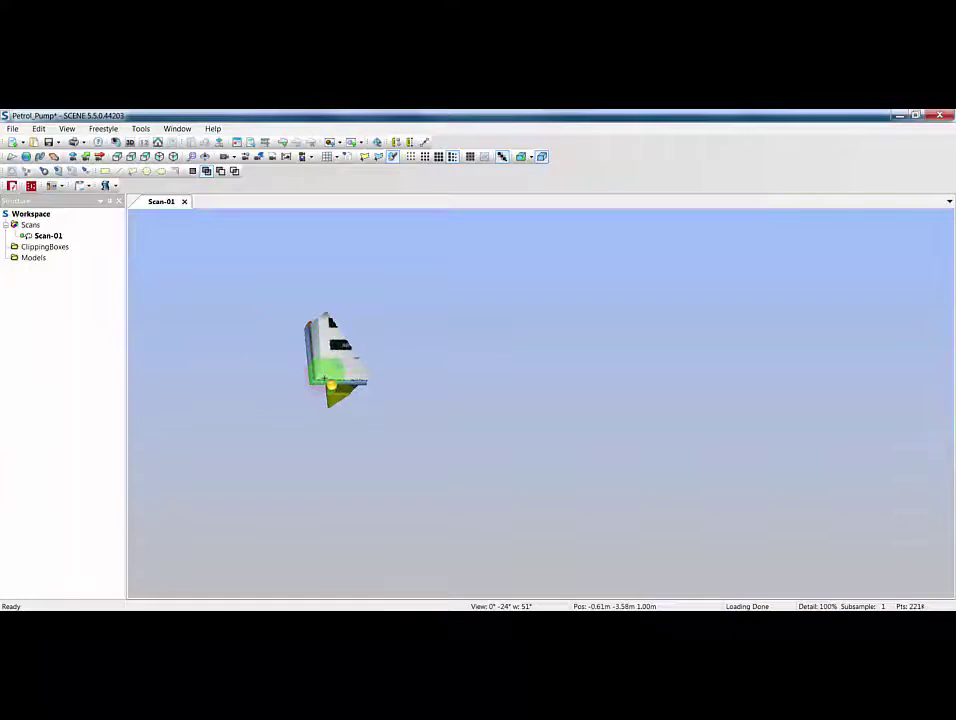
scroll(329, 383, up, 5)
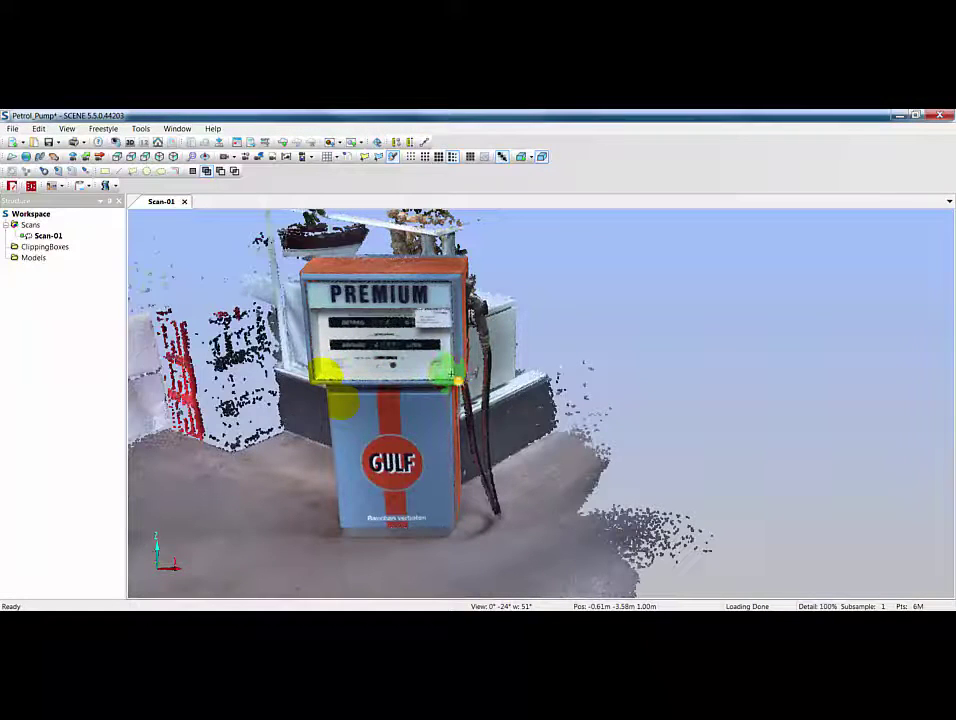
click(221, 172)
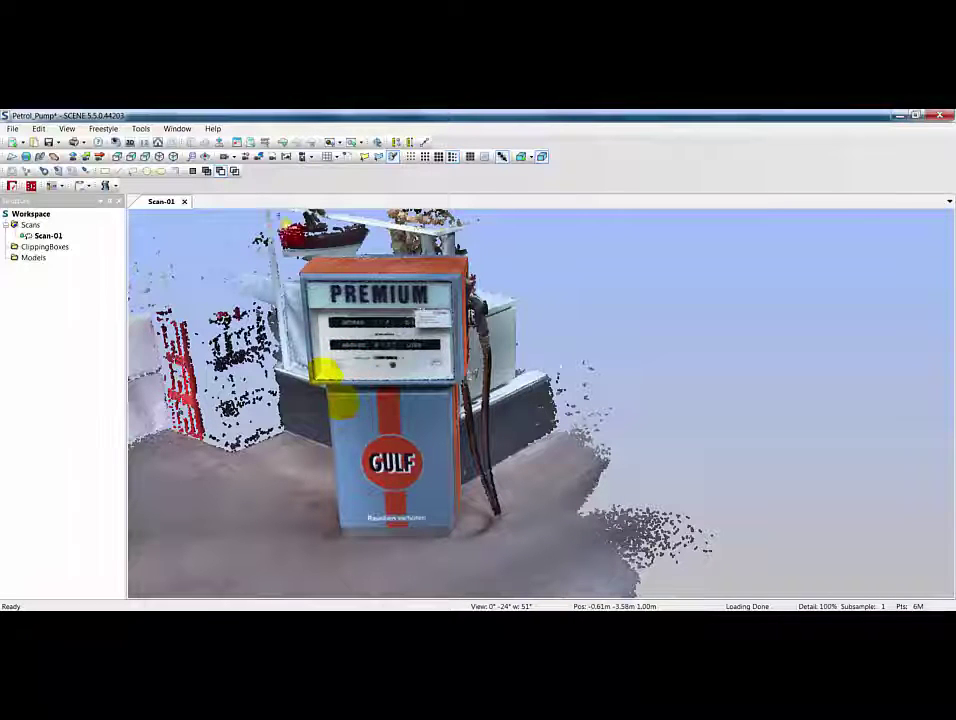
click(234, 171)
click(348, 379)
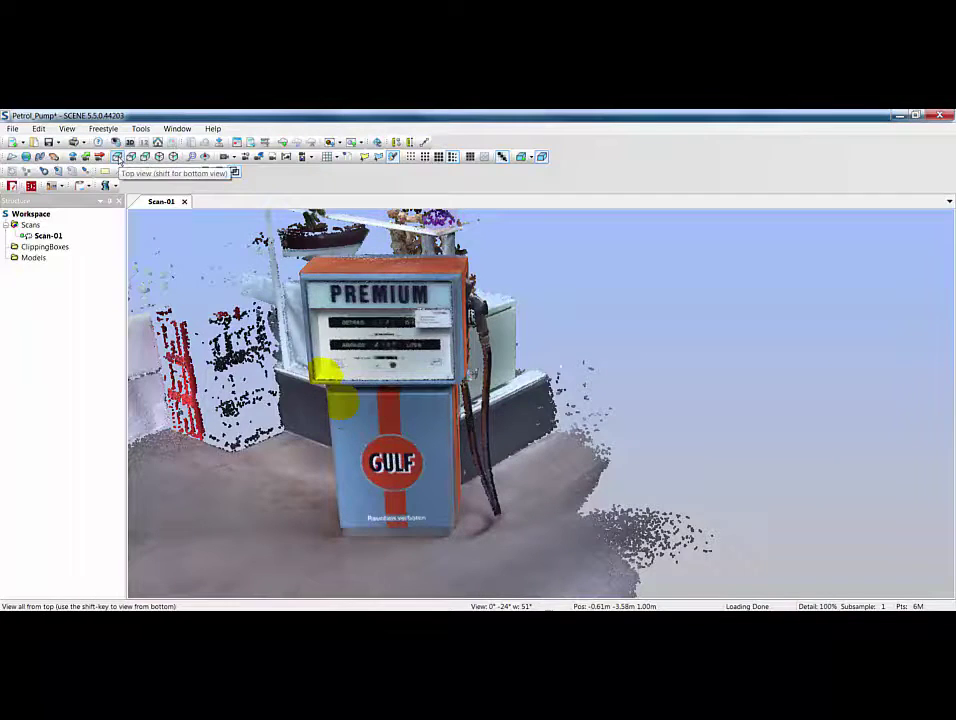
Step: Create a new clipping box in the top view of the scan, with the previous point selection cleared
click(118, 158)
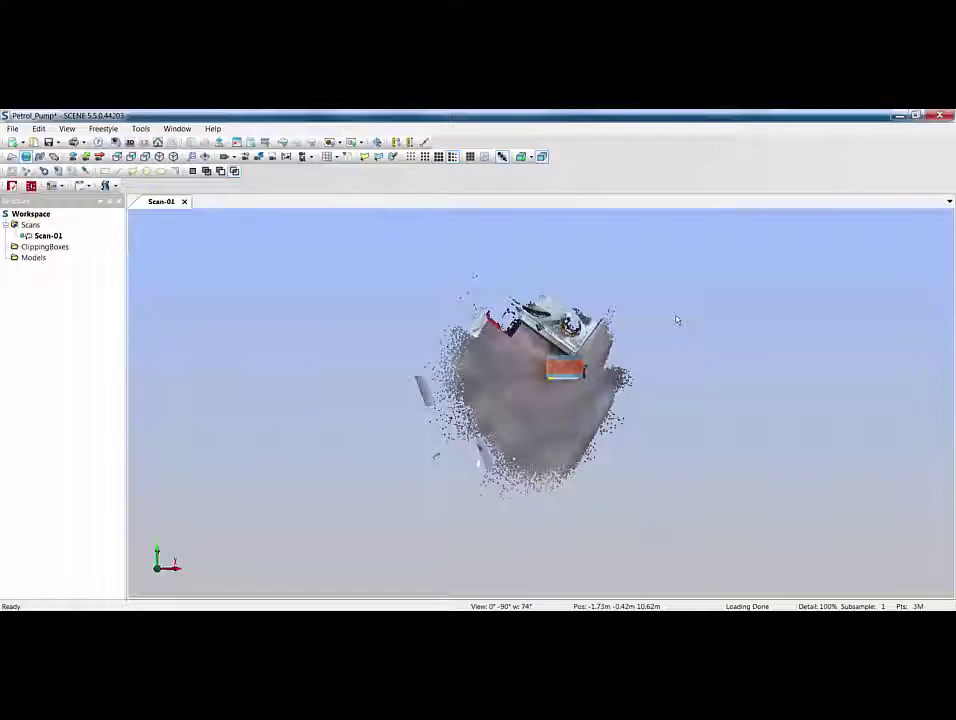
scroll(562, 365, up, 6)
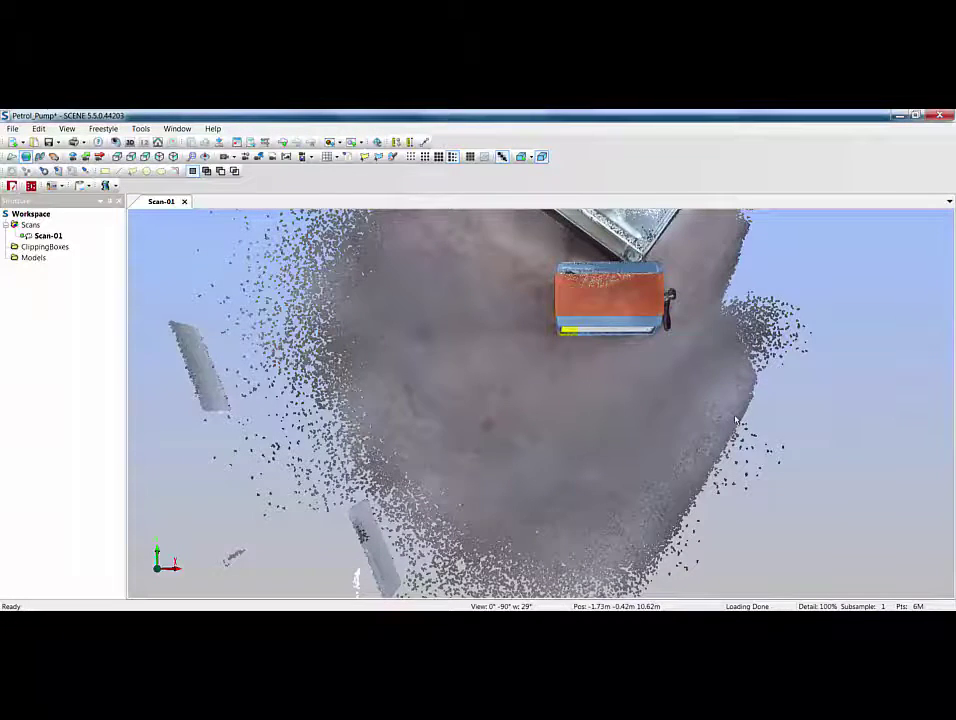
scroll(700, 350, down, 2)
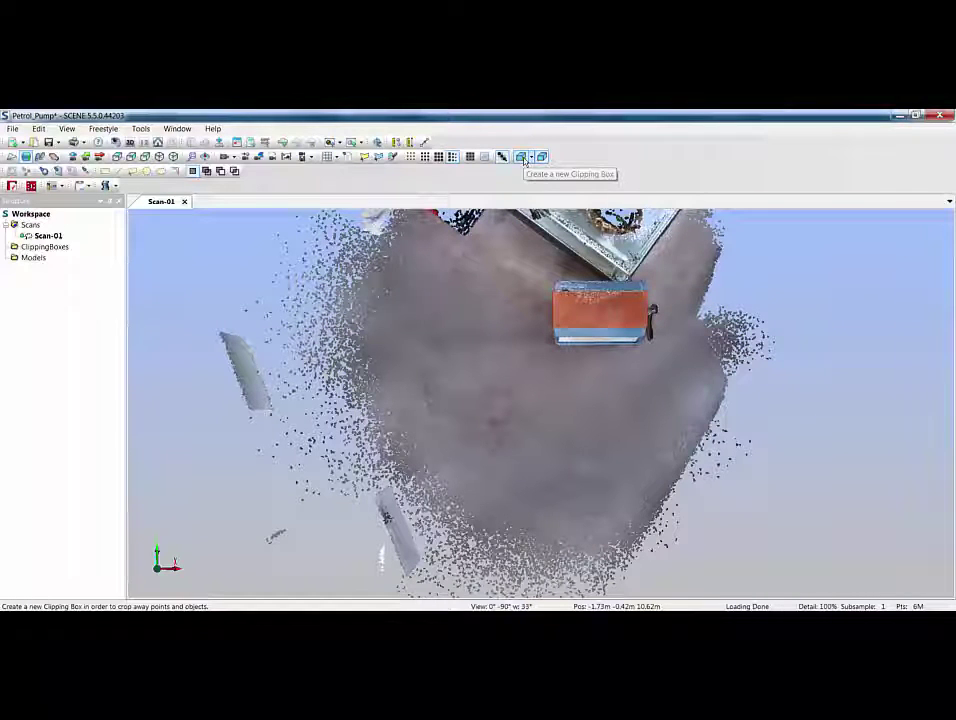
click(521, 157)
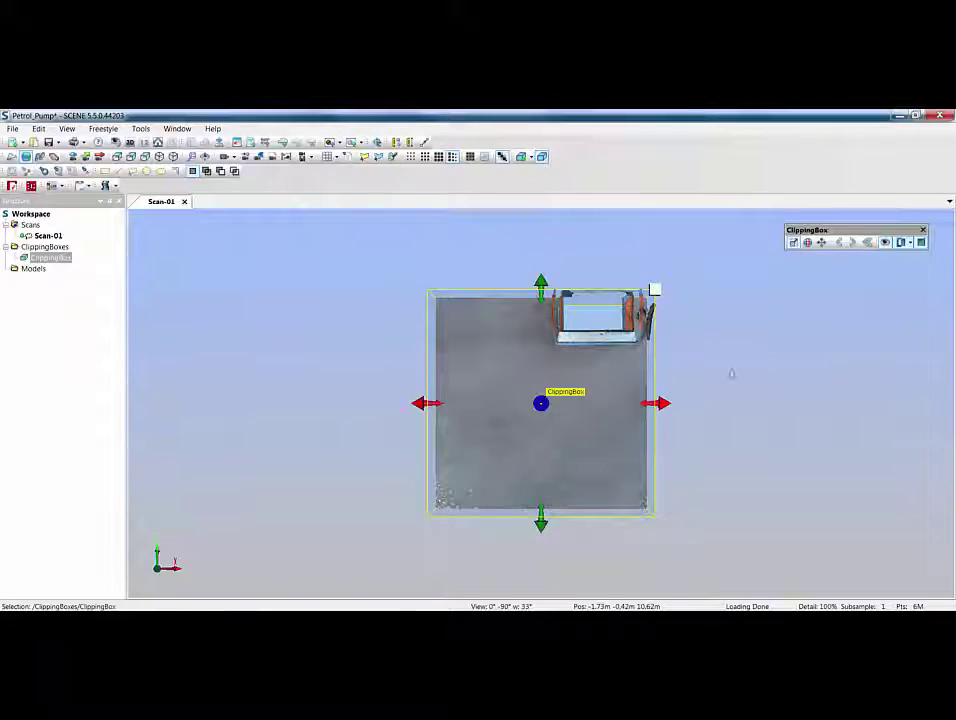
Step: Switch the camera to orthographic projection and select the new clipping box for editing
right_click(732, 356)
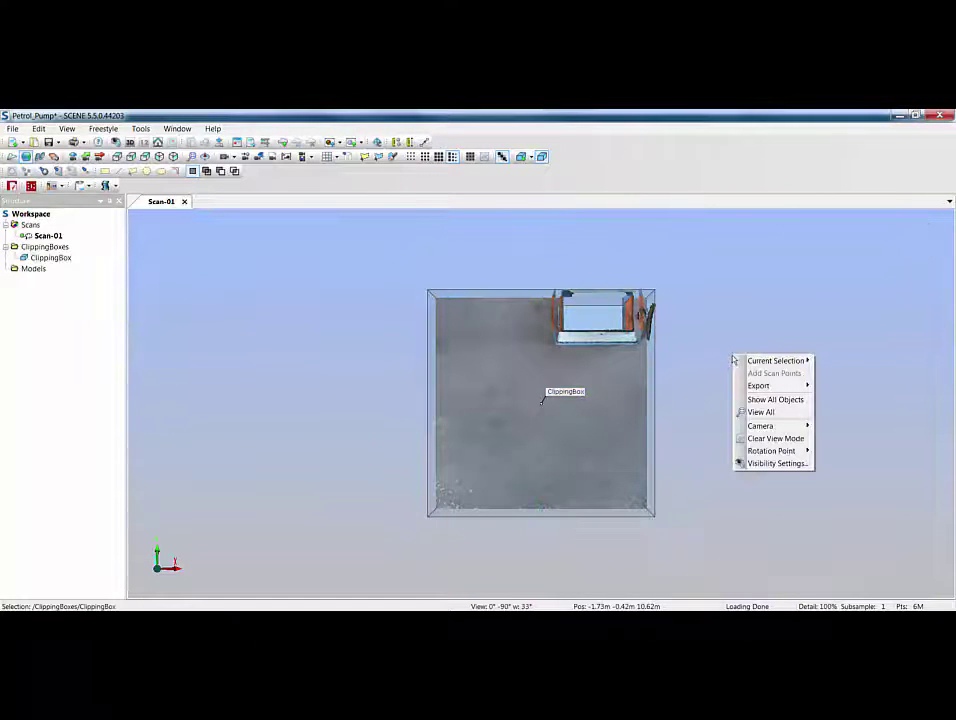
mouse_move(757, 428)
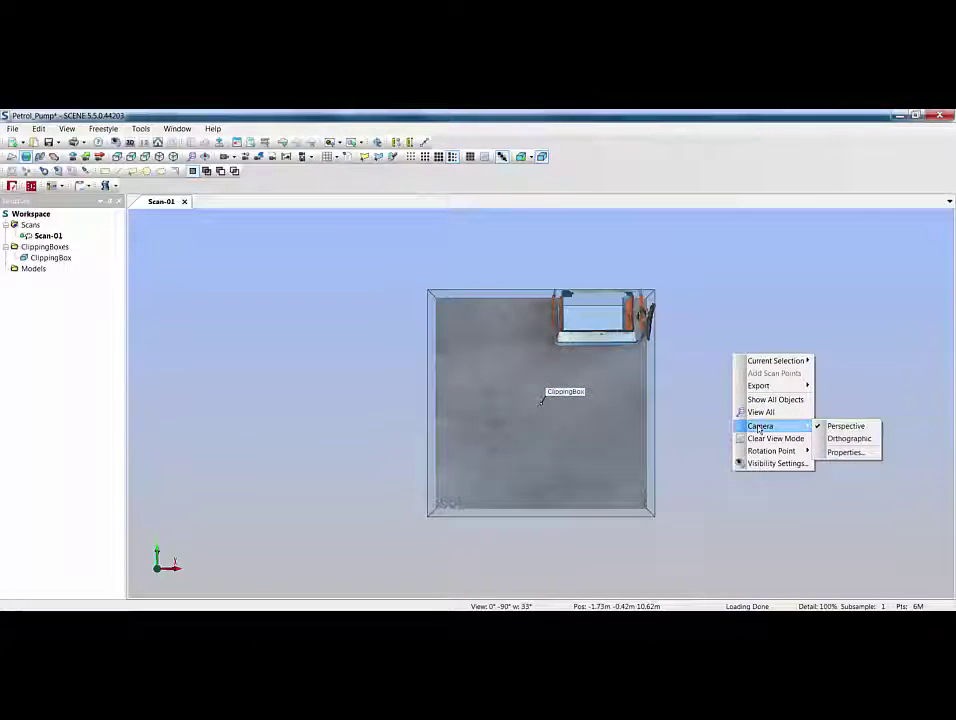
click(840, 441)
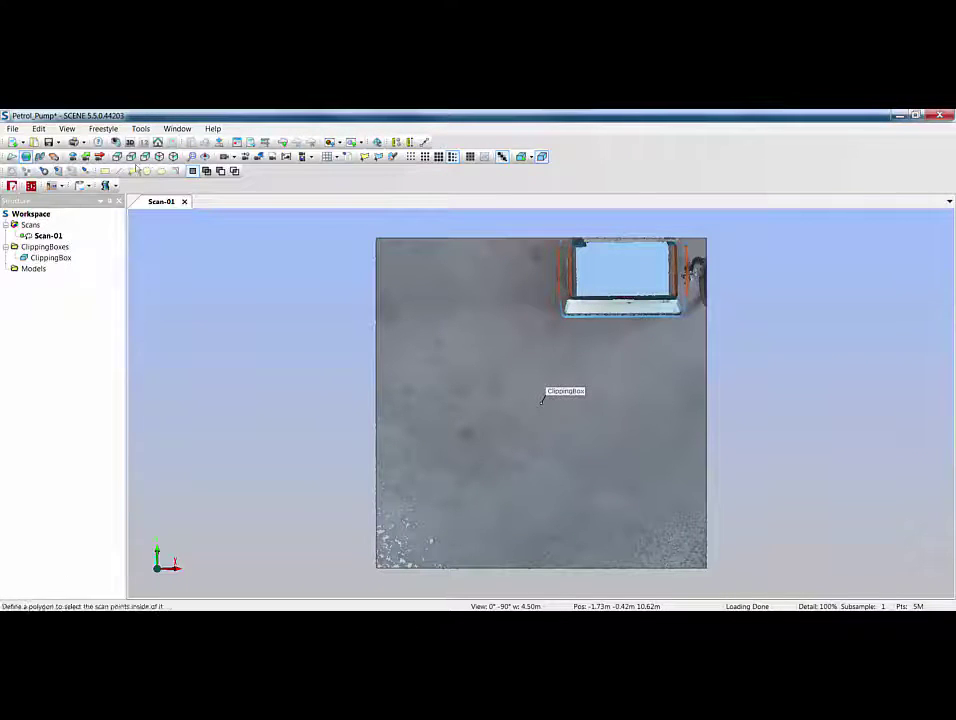
scroll(572, 291, down, 3)
scroll(619, 327, up, 1)
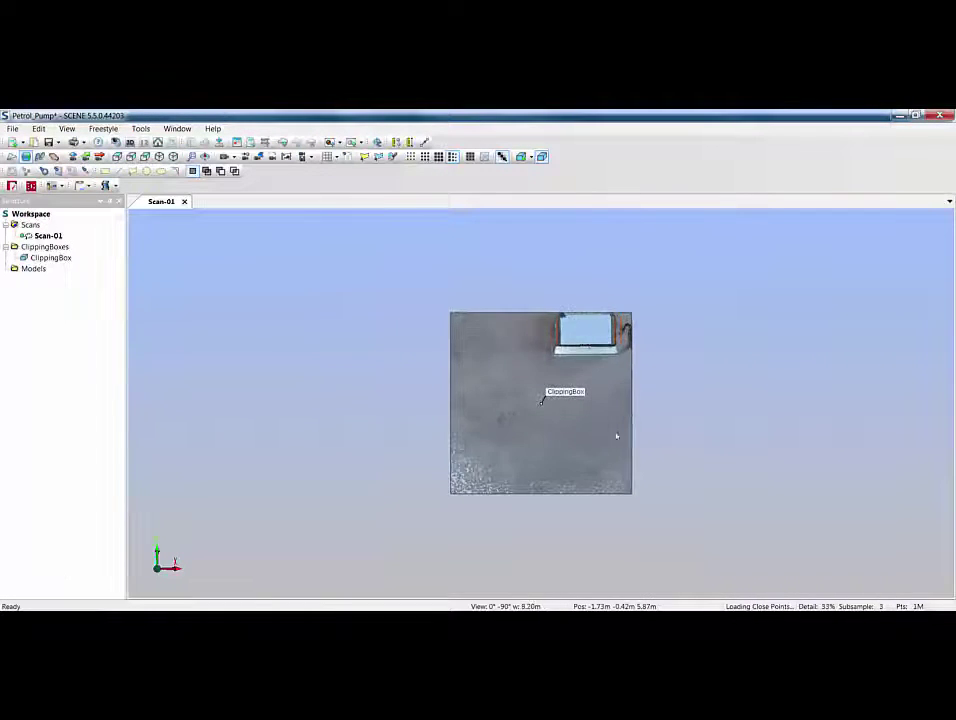
click(51, 258)
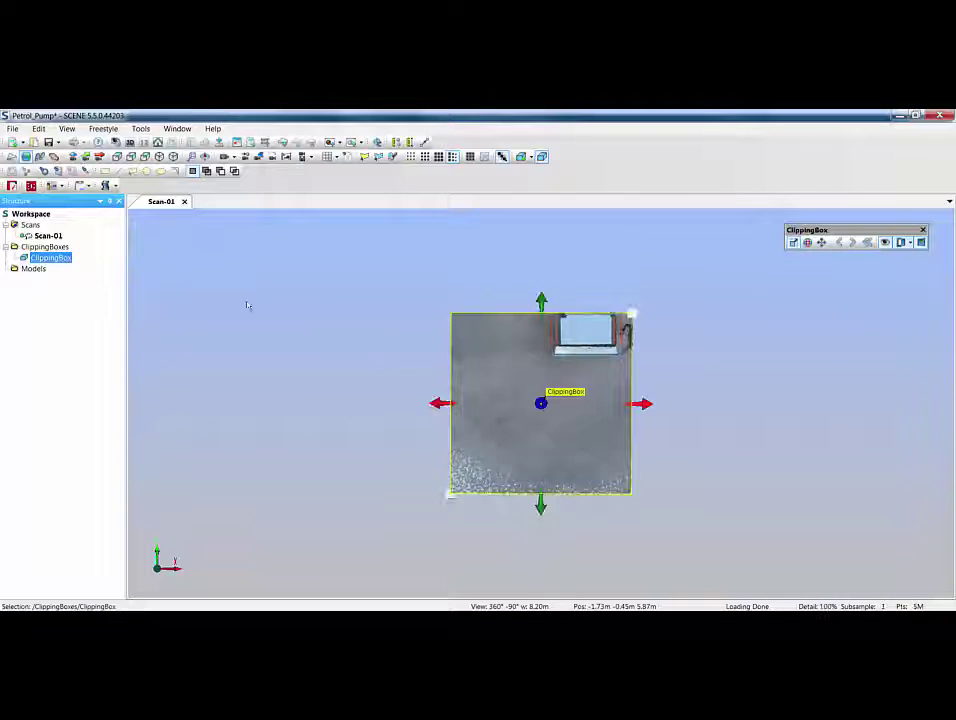
Step: Pull the clipping box's side faces in around the pump's footprint, keeping the hose inside
drag(541, 505, 560, 370)
drag(437, 333, 512, 333)
scroll(604, 321, up, 2)
right_drag(533, 390, 420, 500)
scroll(451, 284, up, 5)
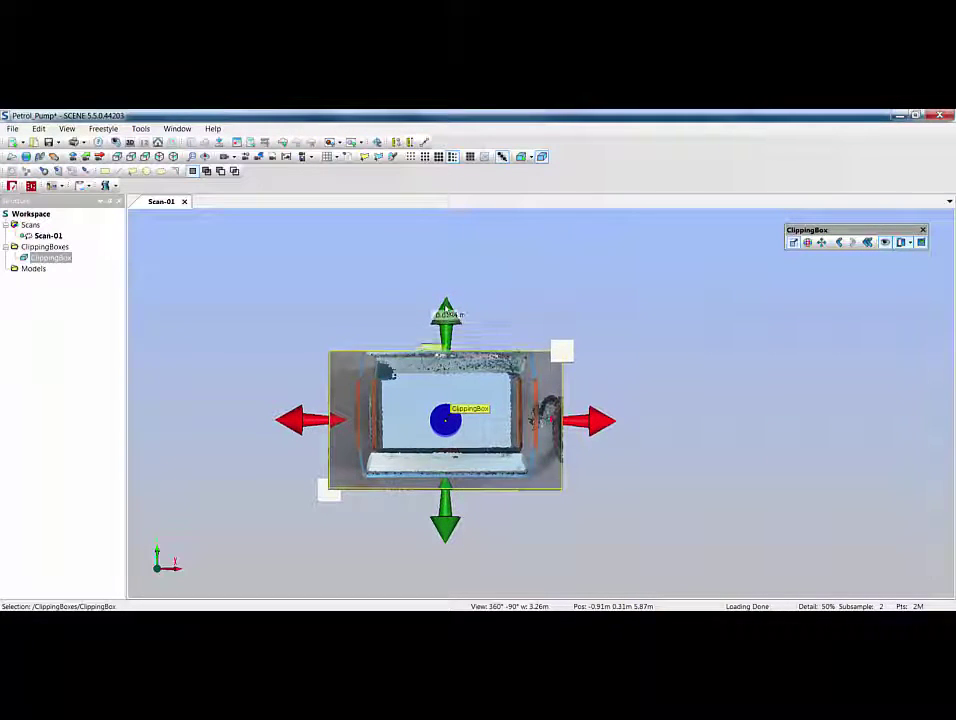
drag(599, 422, 617, 420)
drag(292, 422, 316, 425)
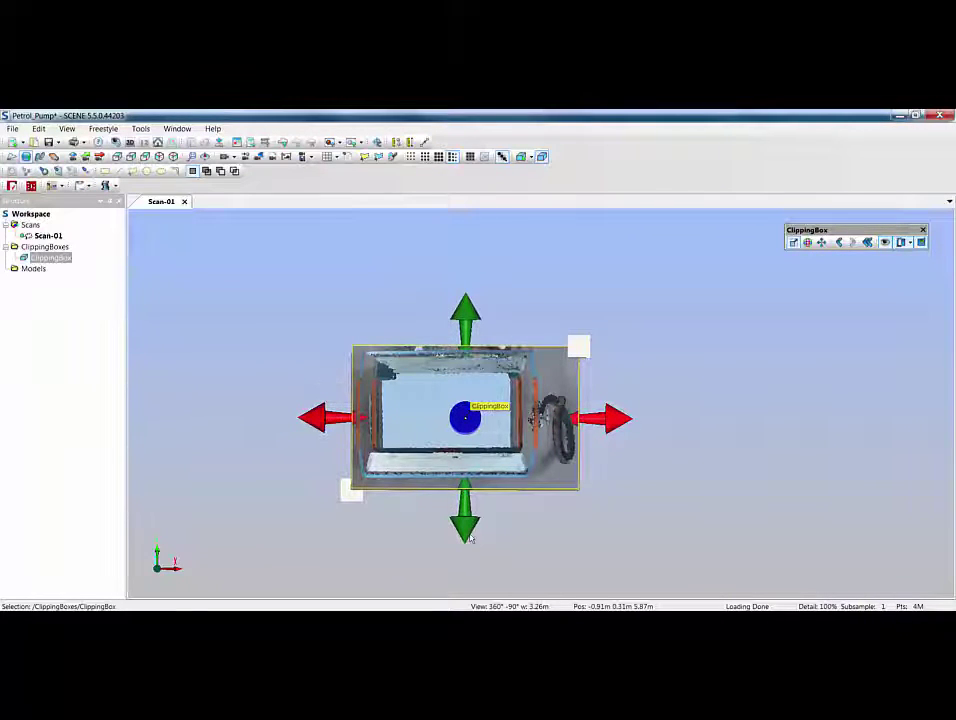
drag(466, 524, 549, 415)
Step: Raise the clipping box's top face until the box encloses the full height of the pump
scroll(549, 420, down, 3)
drag(488, 570, 493, 465)
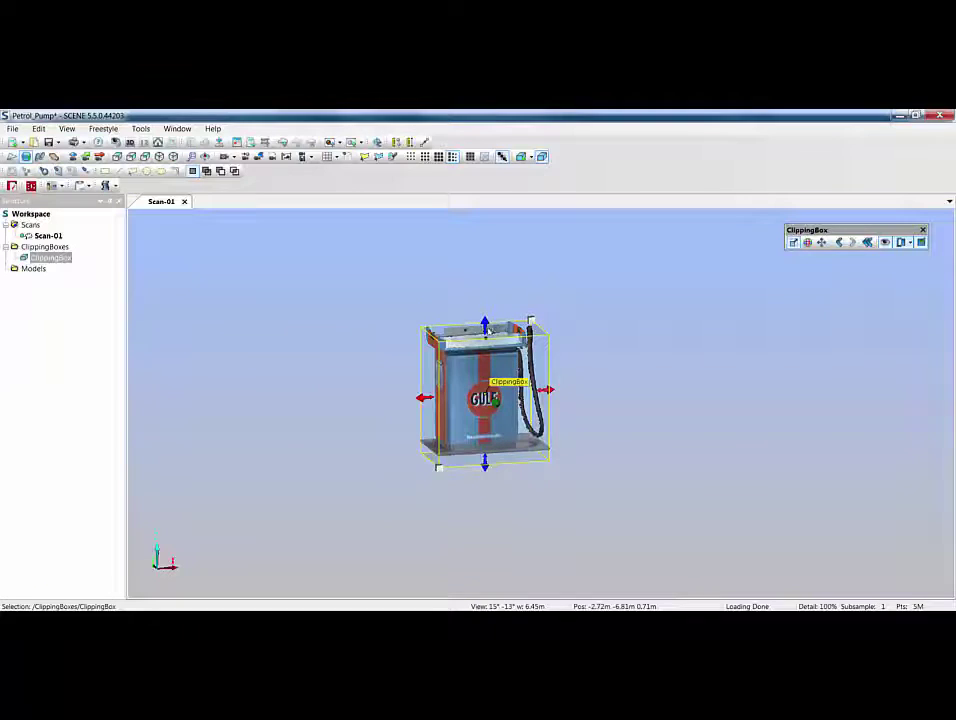
drag(486, 326, 487, 266)
drag(506, 478, 555, 510)
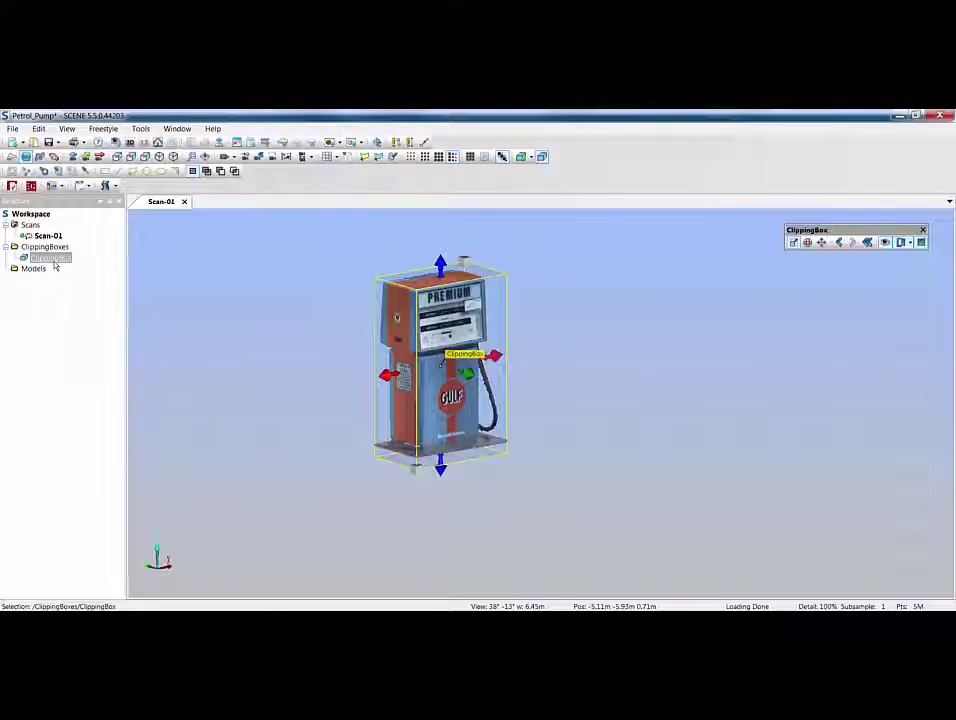
Step: Delete the invisible points of all active clipping boxes and remove the clipping box from the workspace
right_click(55, 260)
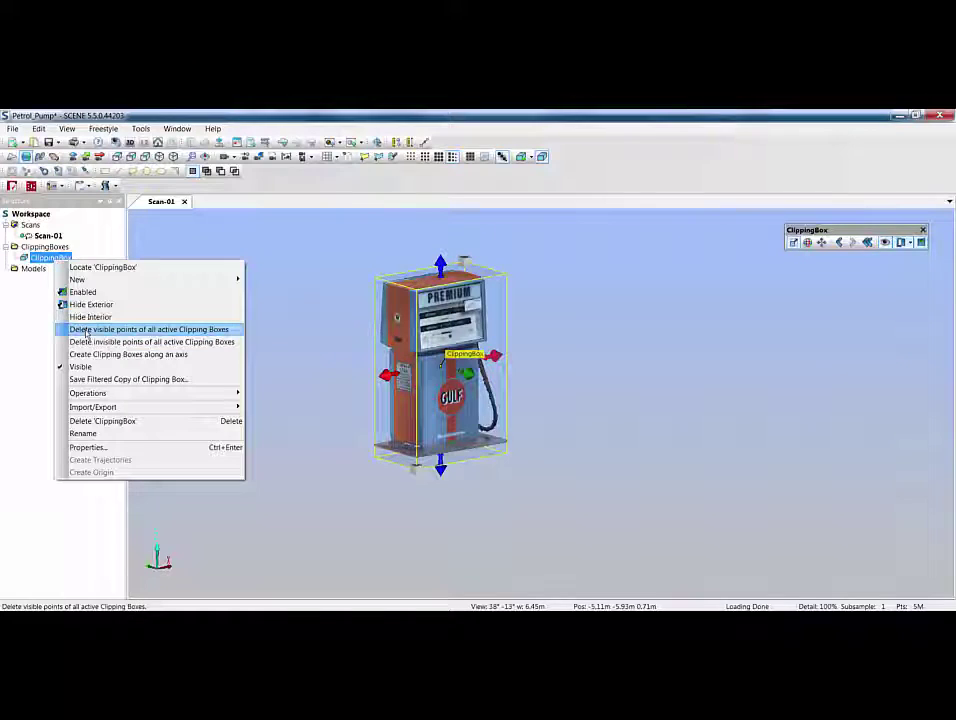
click(89, 345)
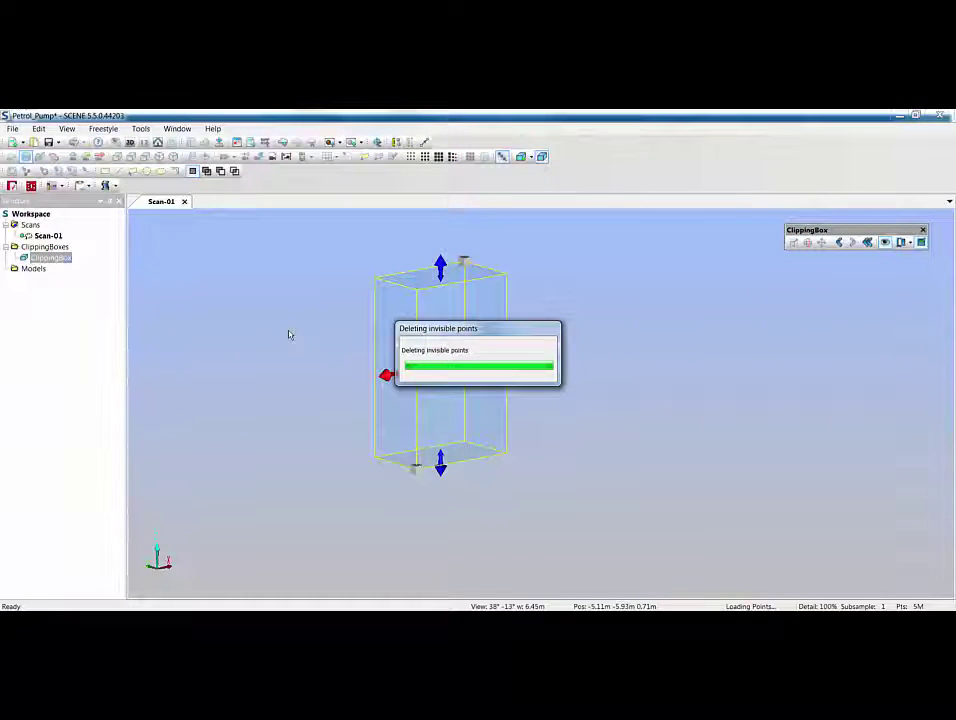
drag(52, 258, 66, 249)
click(50, 258)
key(Delete)
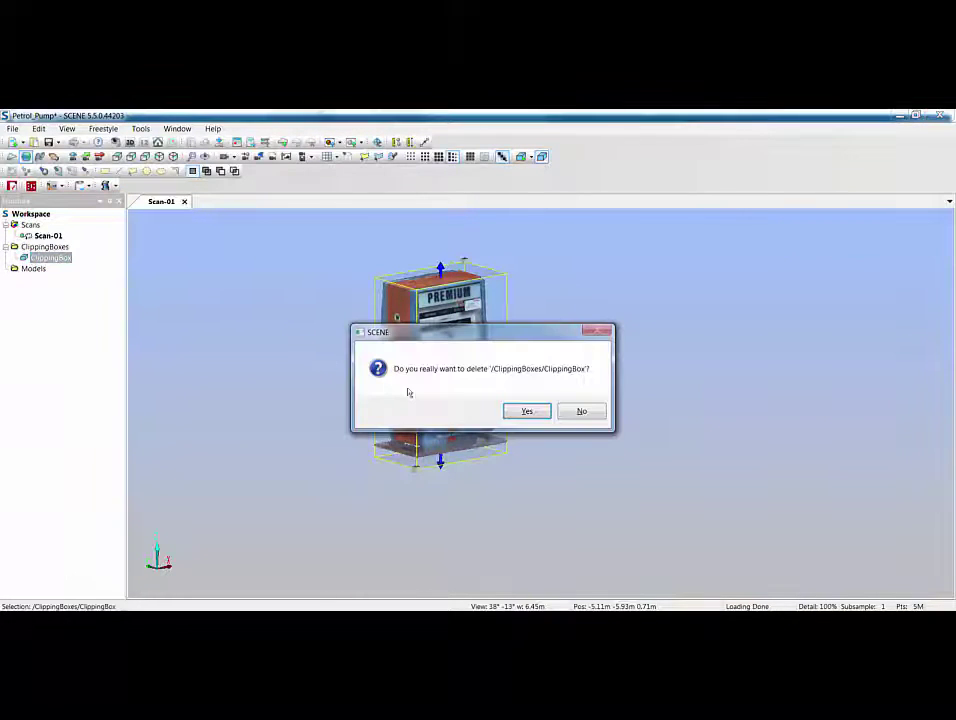
click(527, 411)
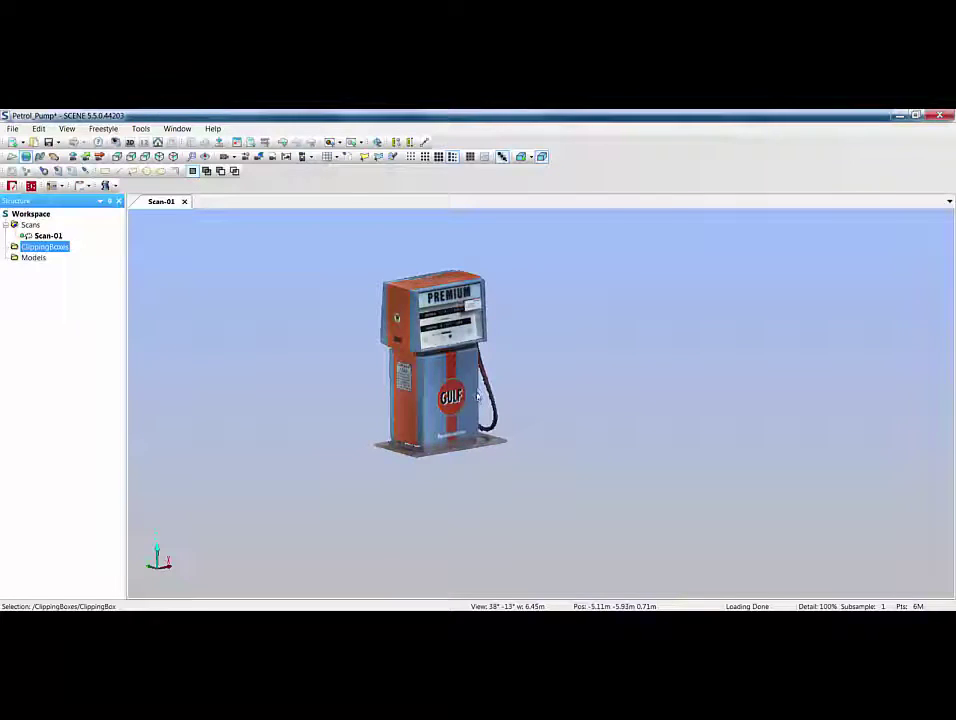
Step: Brush-select the floating vertical strip of stray points beside the pump in add mode and delete it
drag(466, 396, 549, 392)
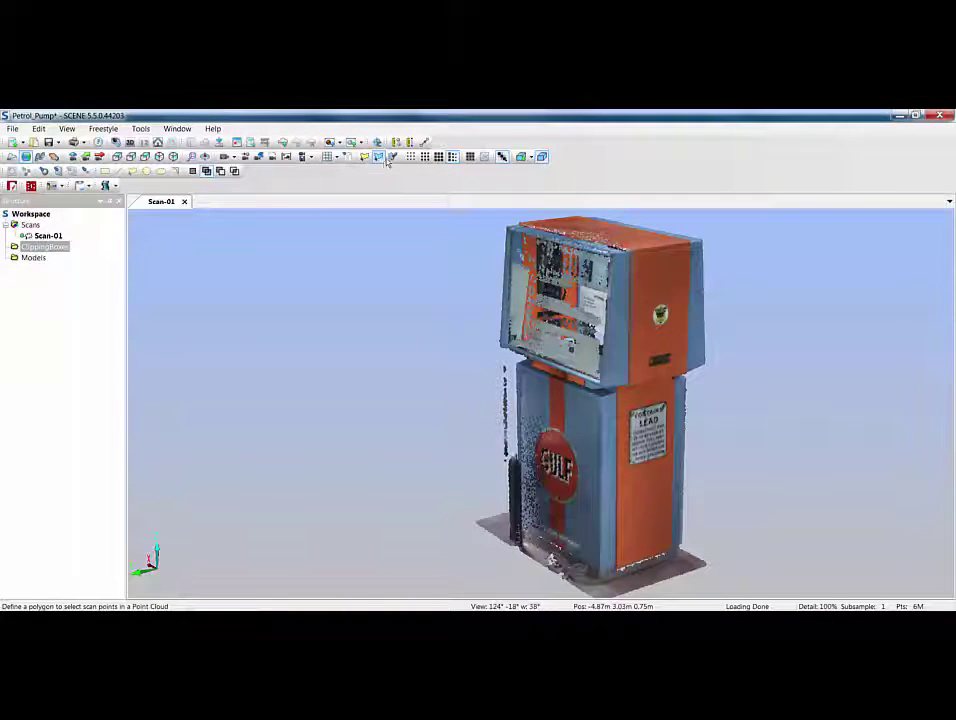
click(507, 372)
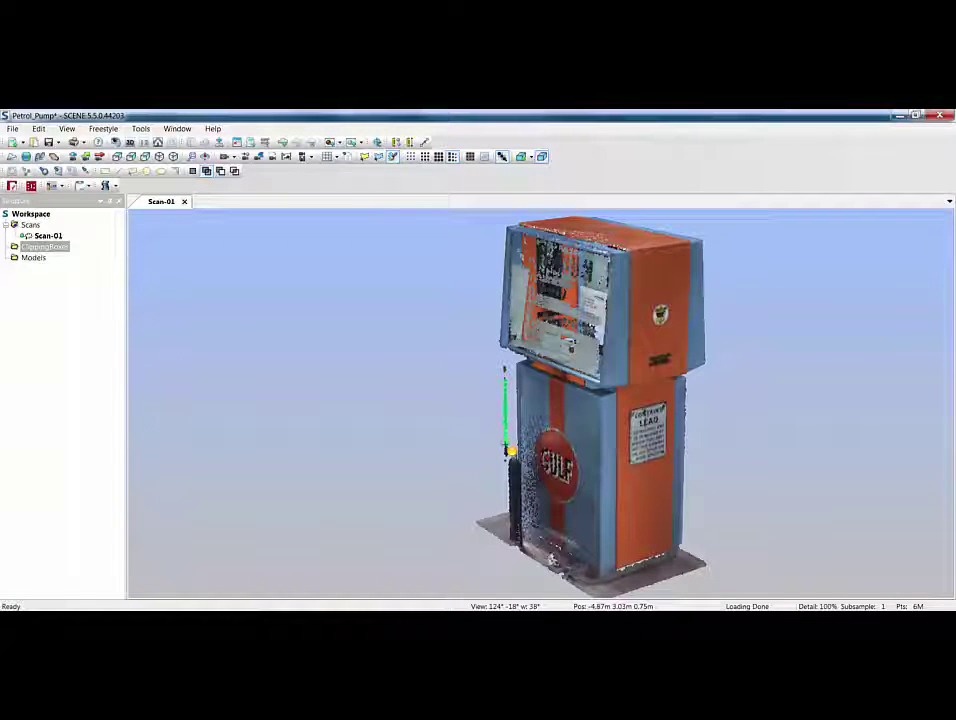
click(508, 460)
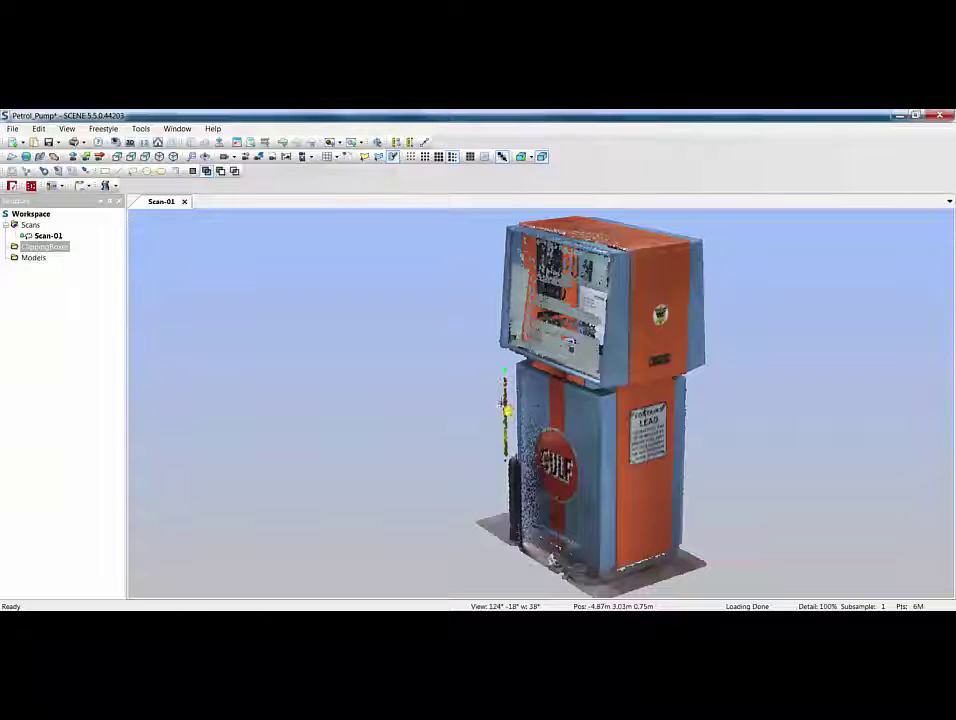
right_click(350, 320)
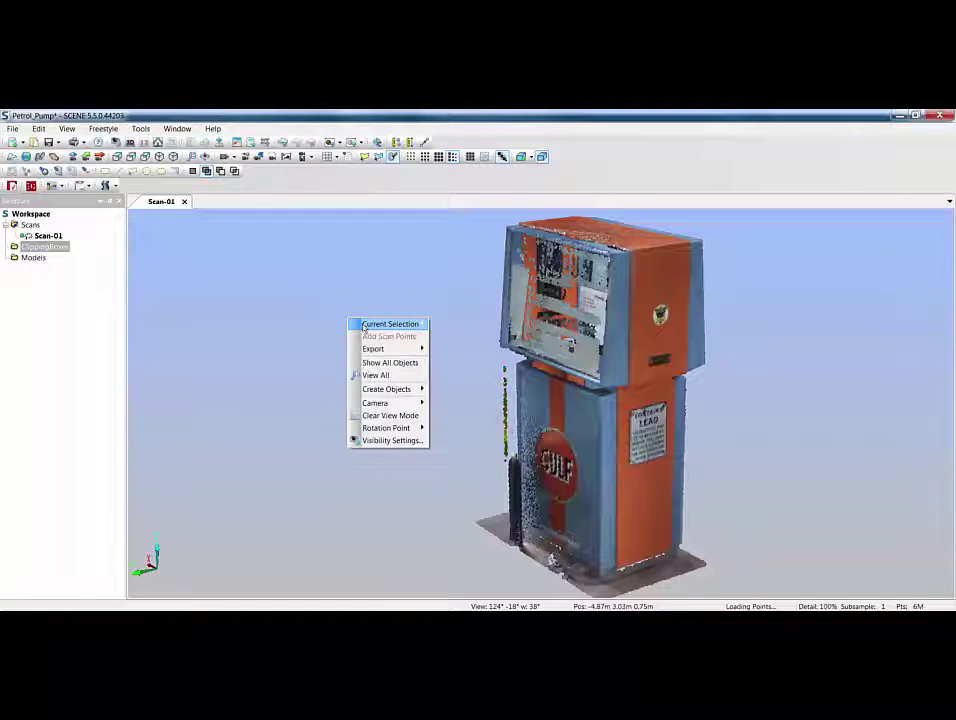
mouse_move(395, 324)
click(453, 325)
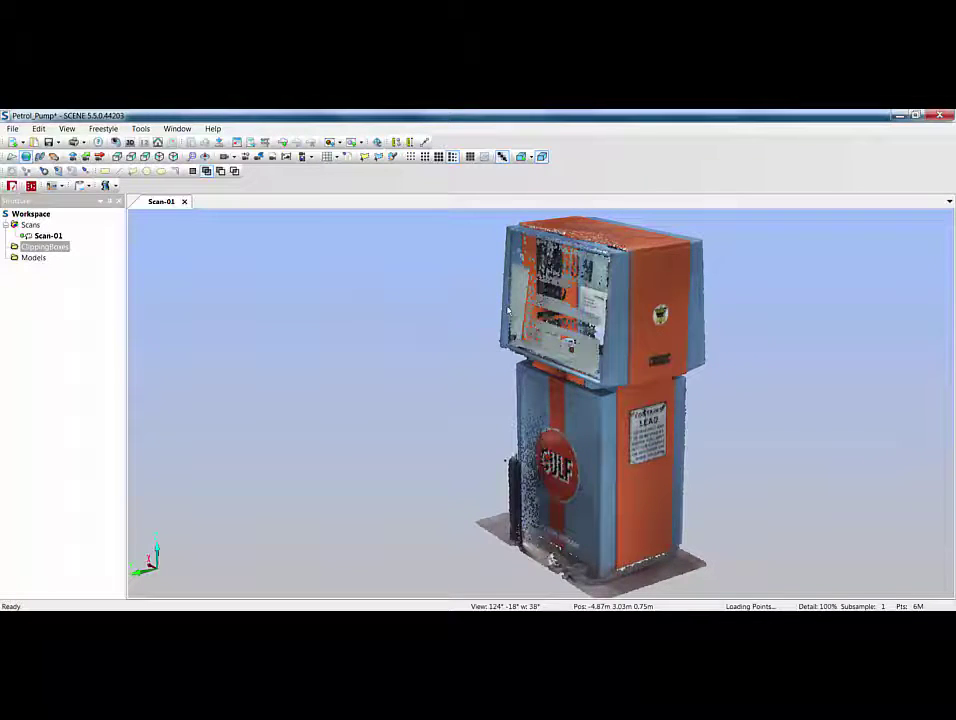
Step: Brush-select the few remaining stray points above the dark post beside the pump and delete them
scroll(510, 487, up, 2)
click(392, 156)
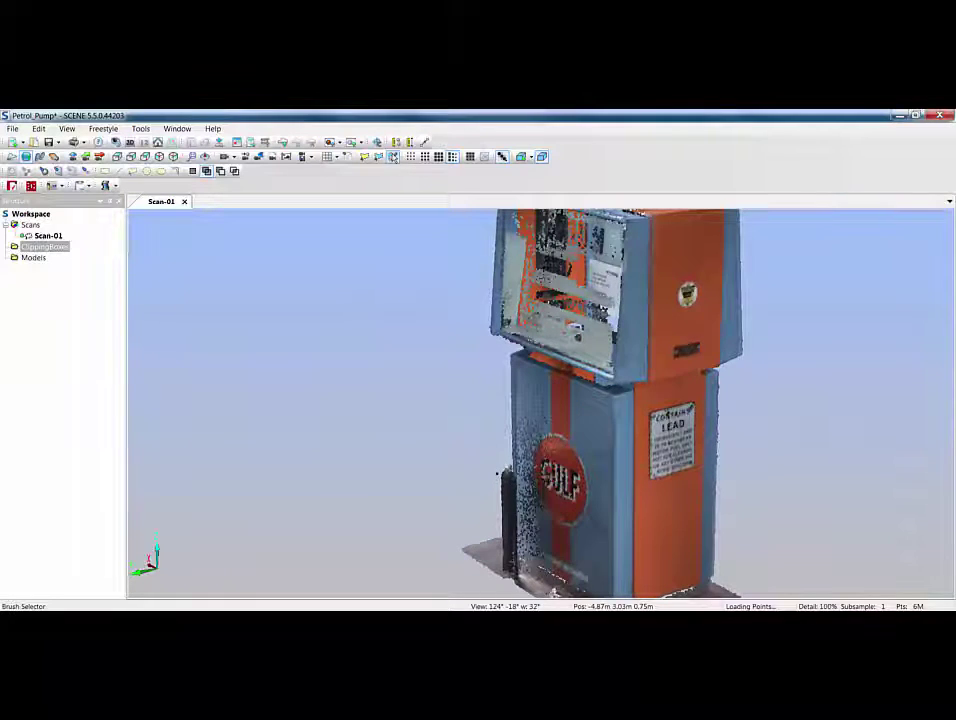
right_click(358, 328)
mouse_move(400, 332)
click(461, 333)
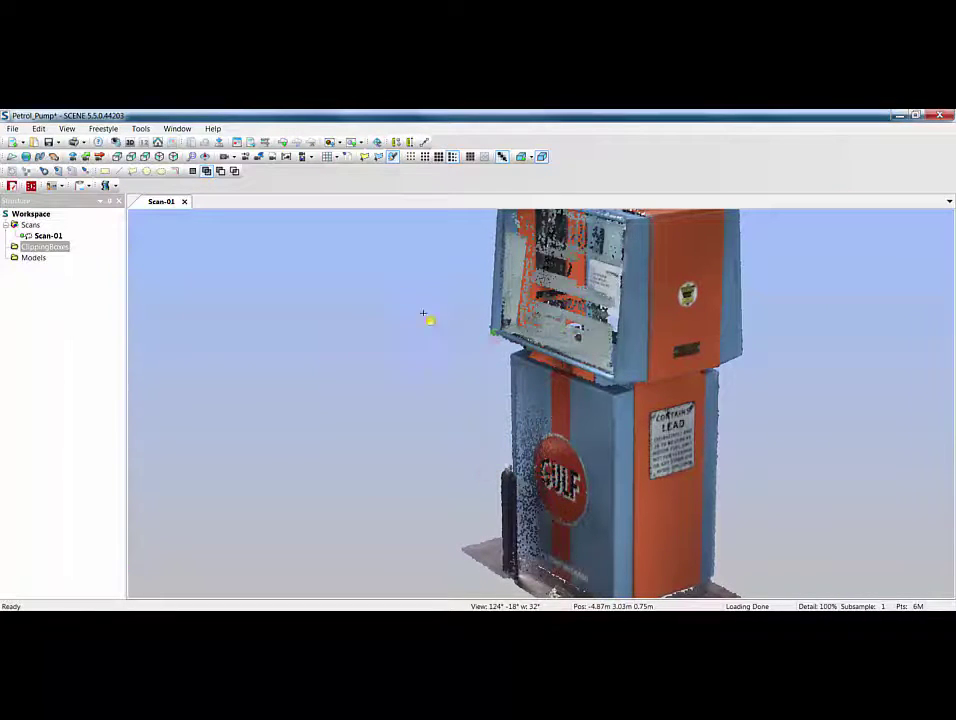
mouse_move(518, 379)
mouse_down()
mouse_move(566, 417)
mouse_move(560, 464)
mouse_move(572, 480)
mouse_move(622, 435)
mouse_move(646, 460)
mouse_move(668, 463)
mouse_move(694, 417)
mouse_move(663, 392)
mouse_move(601, 435)
mouse_move(552, 496)
mouse_up()
drag(580, 455, 579, 441)
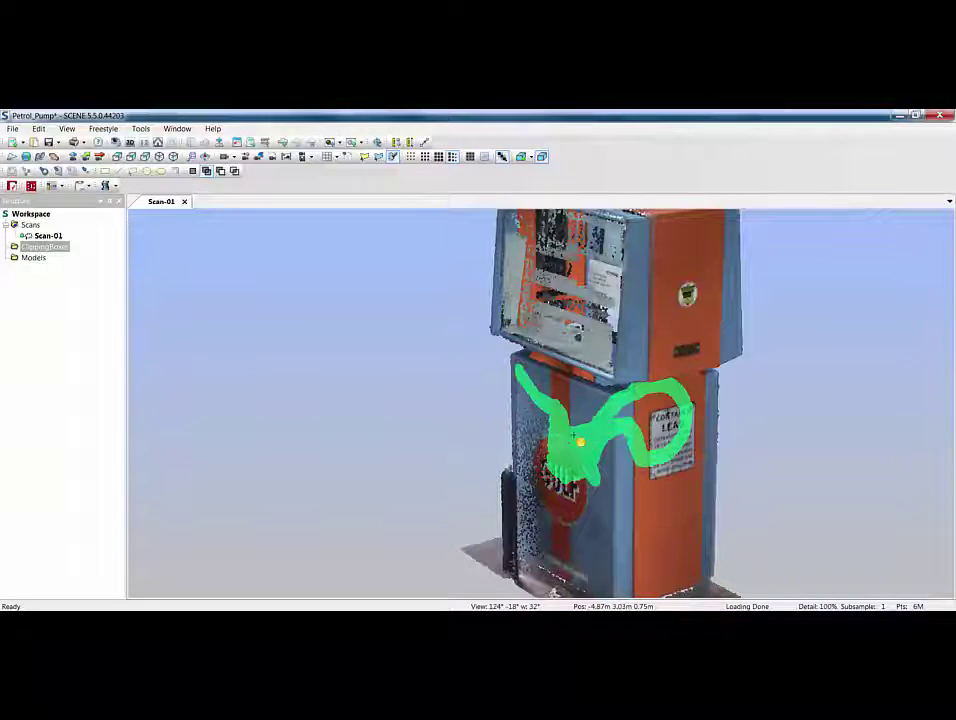
key(Escape)
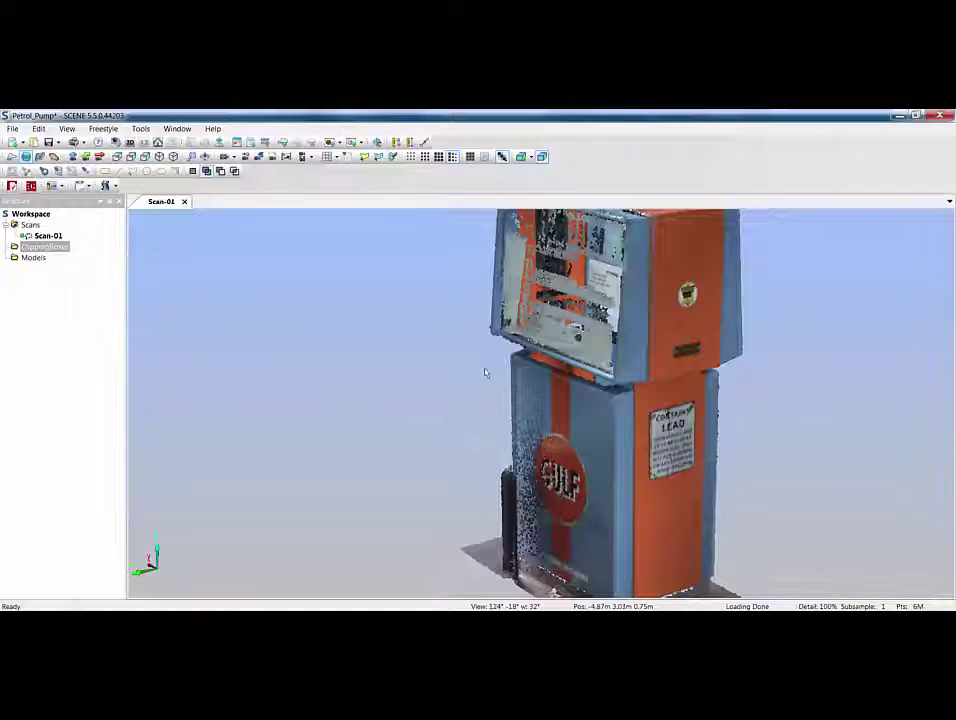
Step: Set up a point cloud export of Scan-01 as the E57 file Pump1 in the Pump folder on the desktop
scroll(324, 307, down, 3)
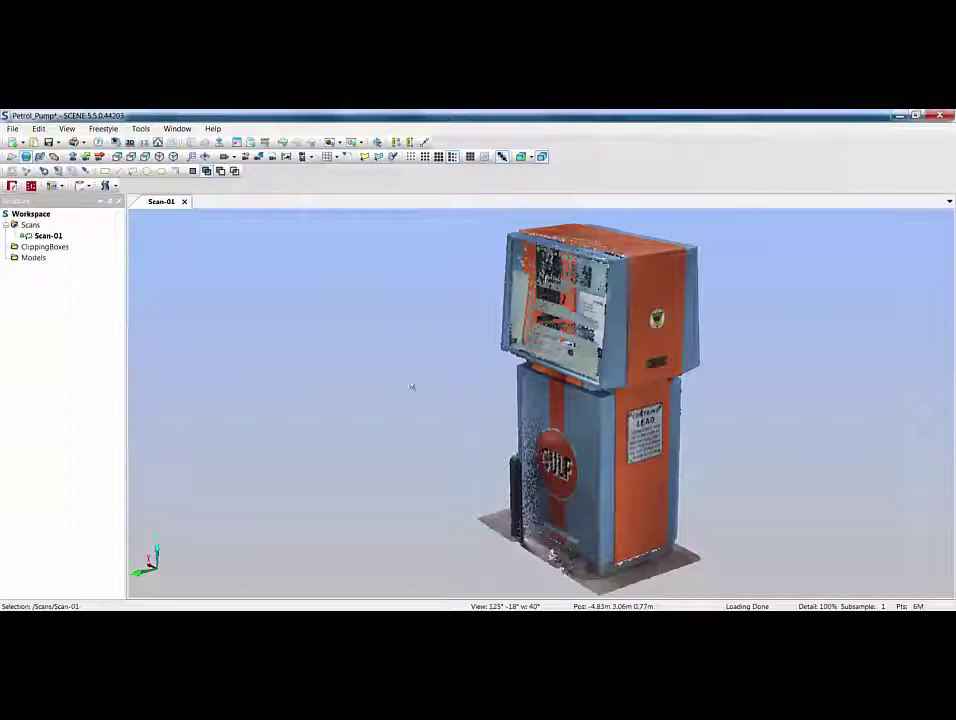
right_click(57, 238)
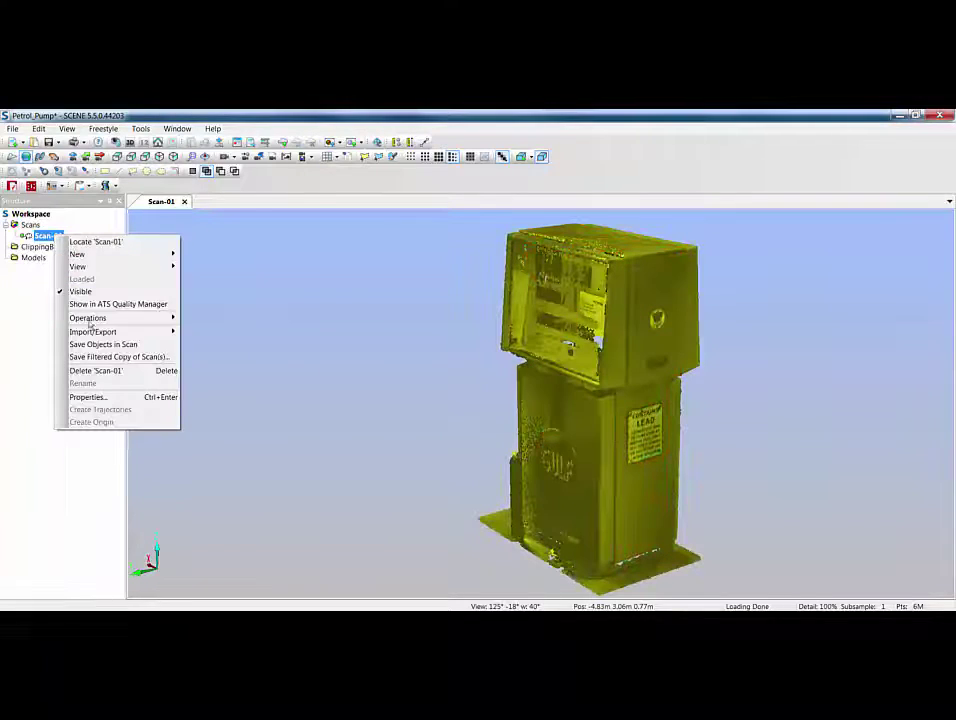
mouse_move(110, 331)
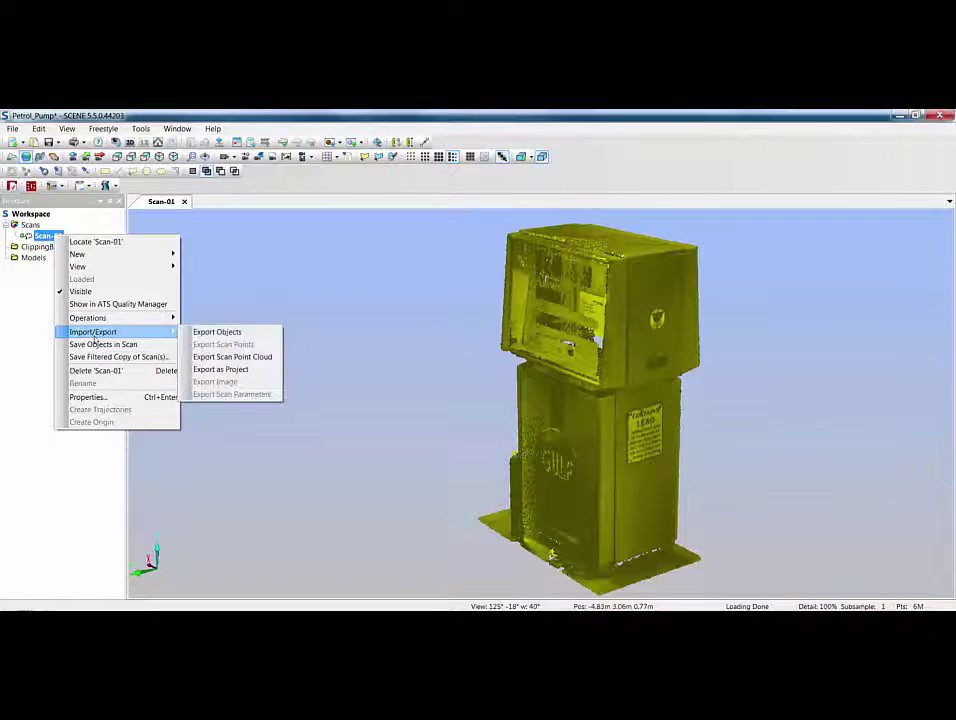
click(230, 357)
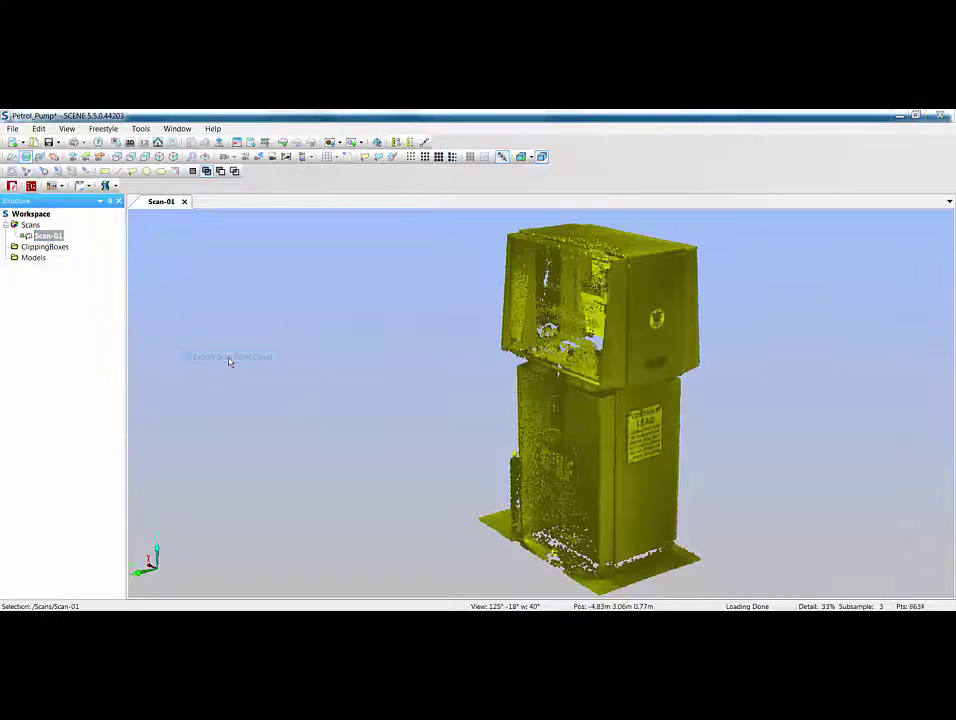
click(556, 250)
click(452, 251)
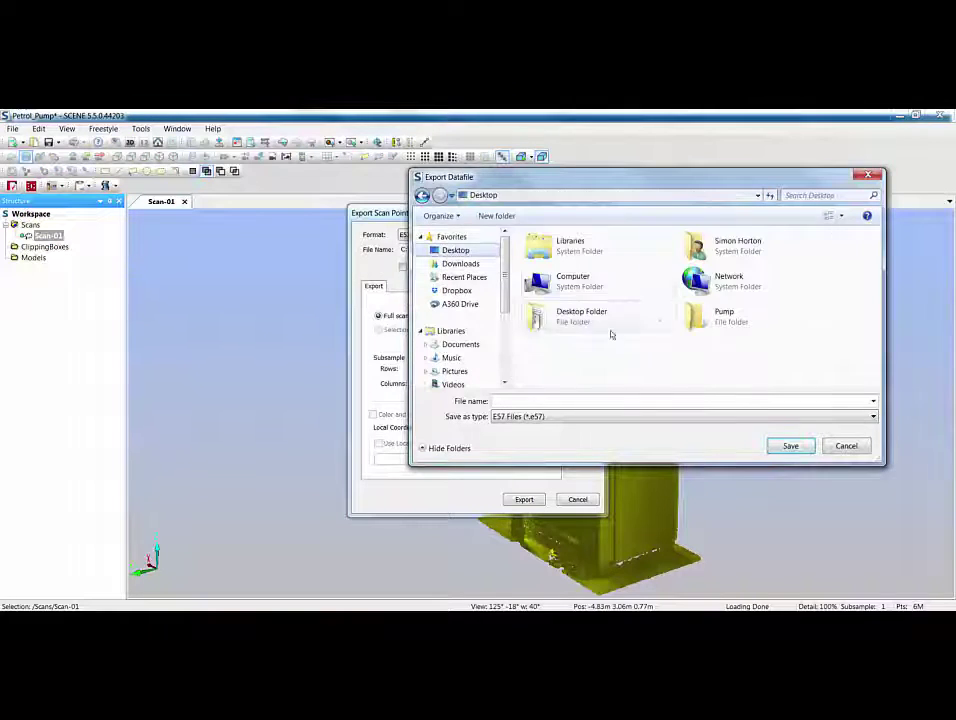
click(505, 400)
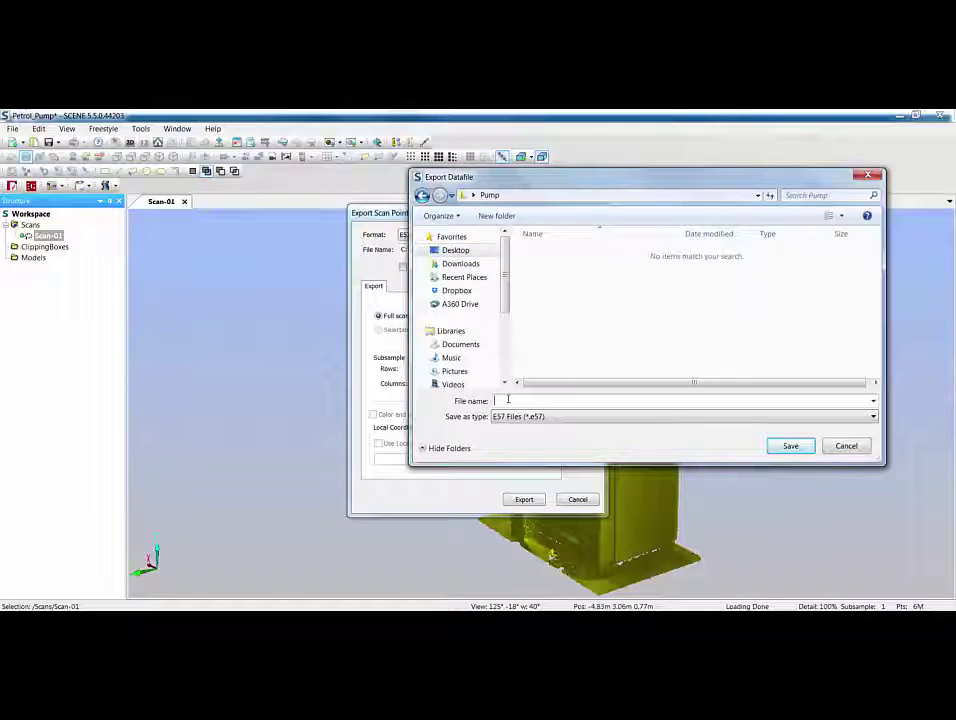
text(Pump1)
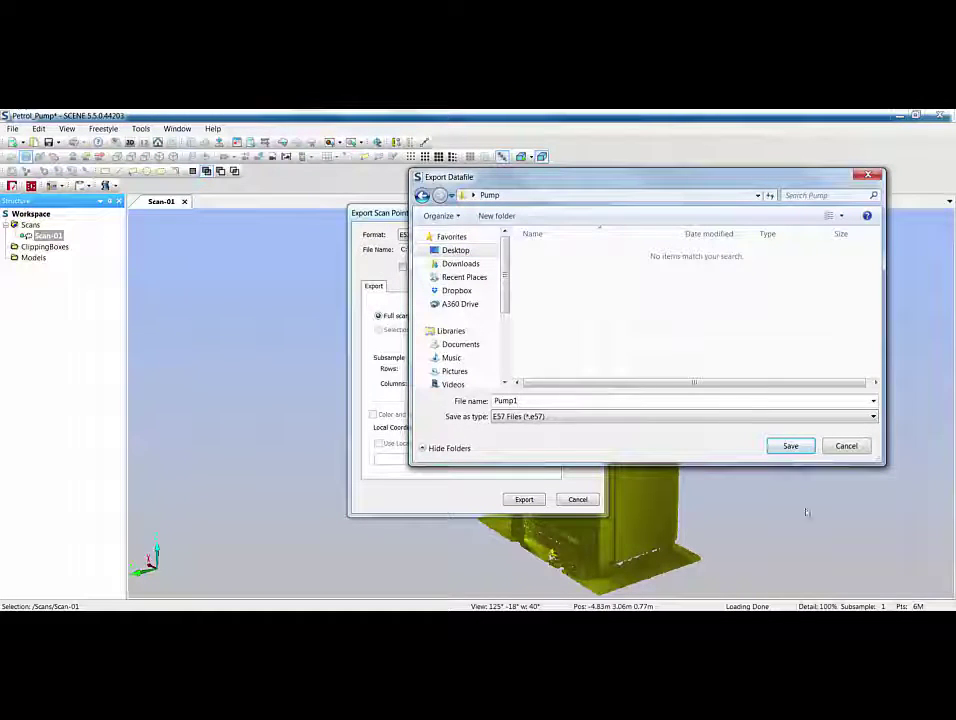
click(797, 451)
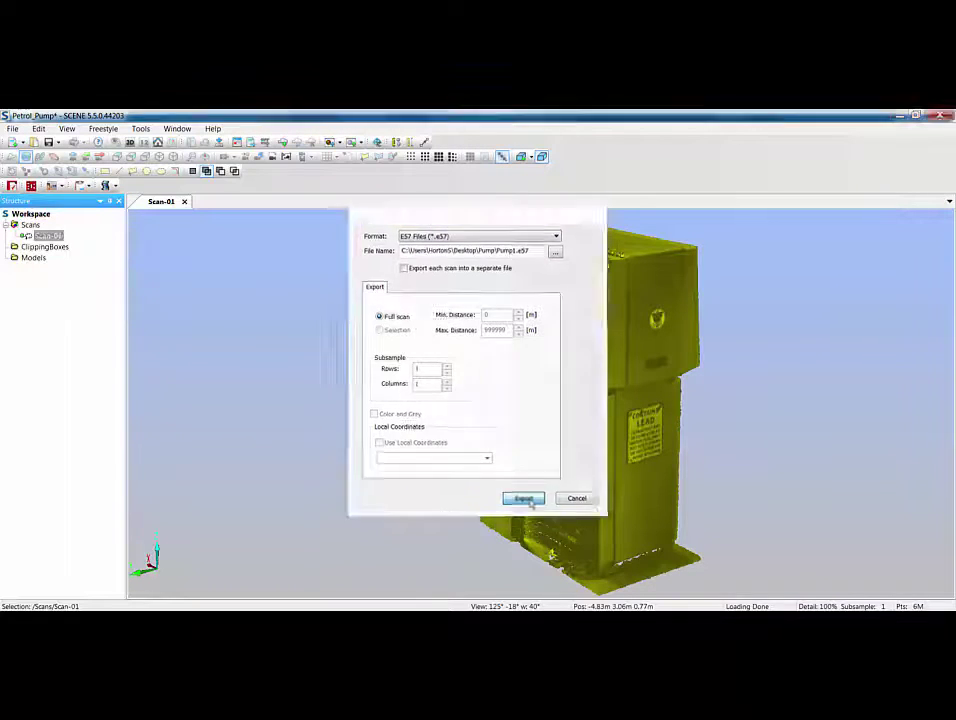
Step: Run the full-scan export and check for the exported file in the Pump folder in Windows Explorer
click(523, 499)
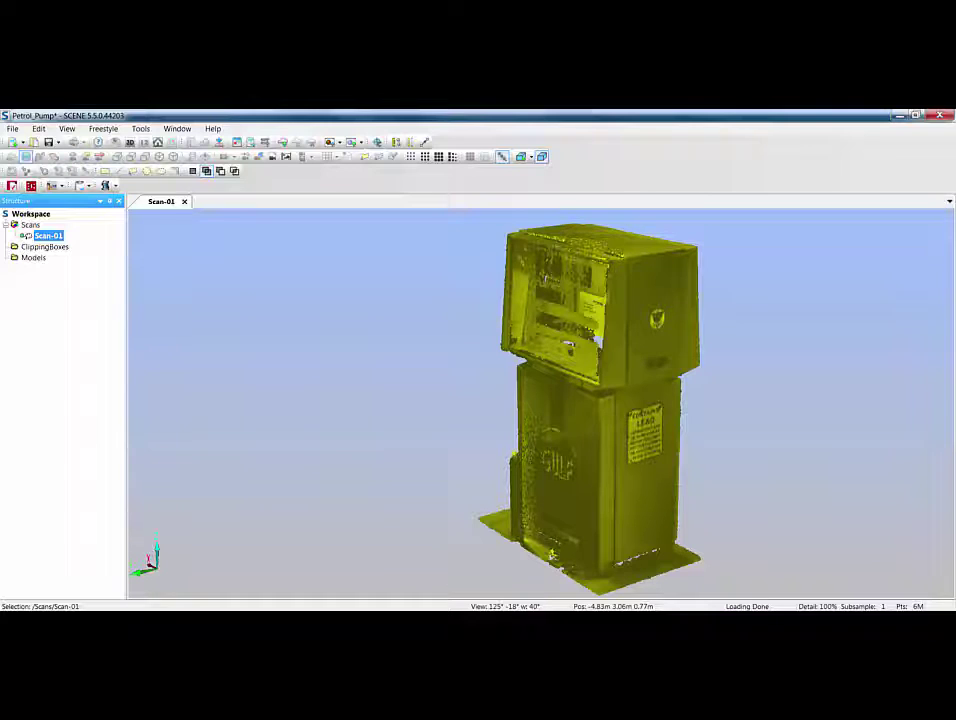
key(alt+Tab)
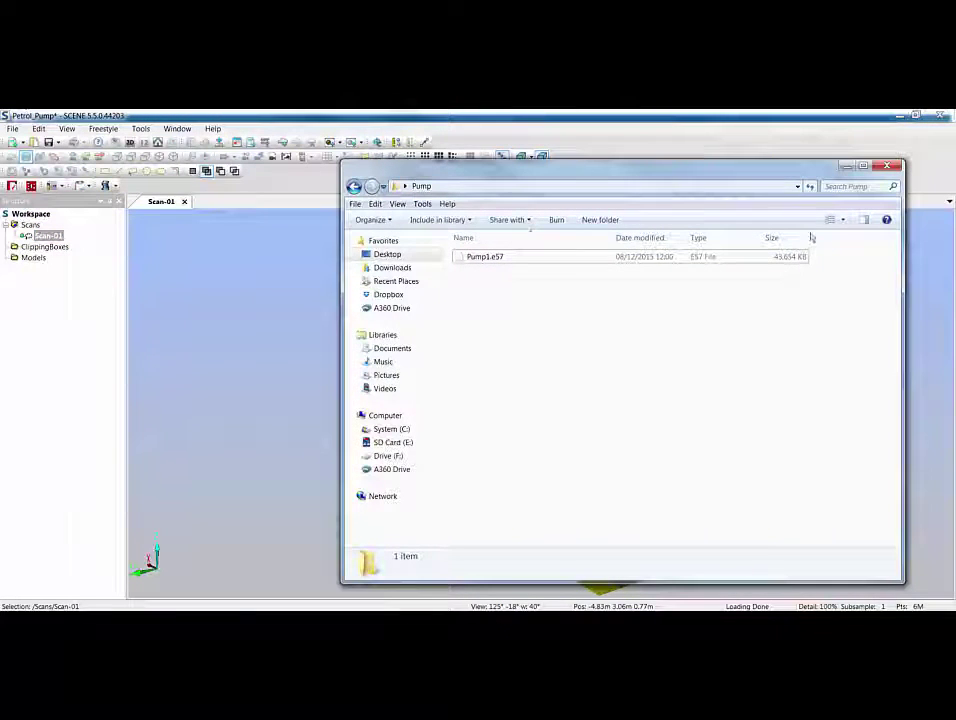
click(845, 166)
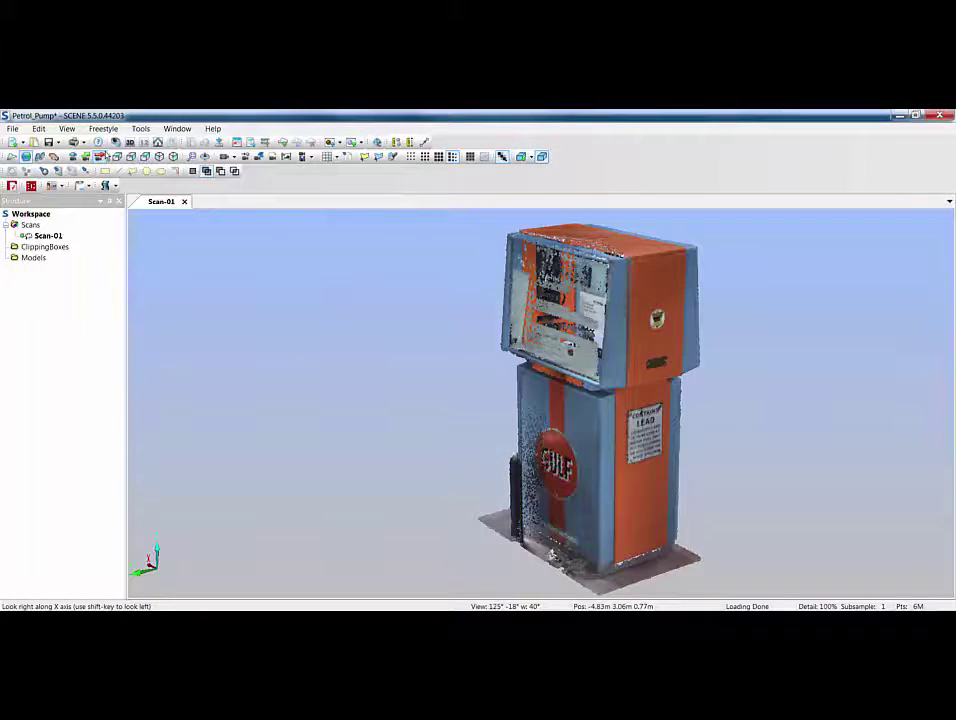
Step: Create another clipping box in the top view of the pump with the camera set to orthographic
click(101, 157)
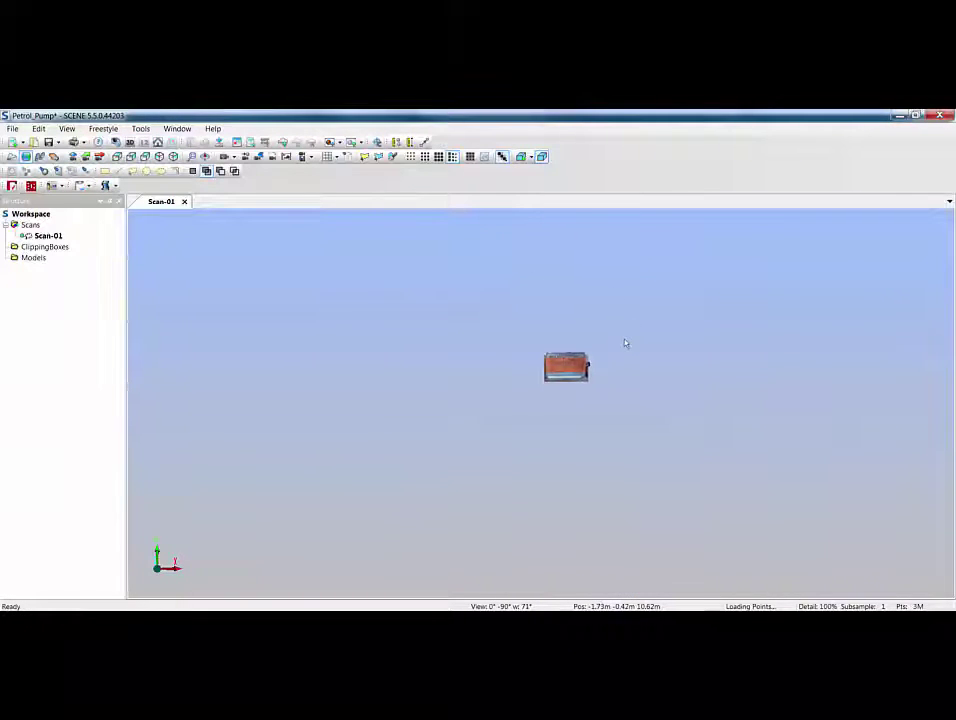
scroll(653, 367, up, 3)
right_click(653, 367)
mouse_move(685, 435)
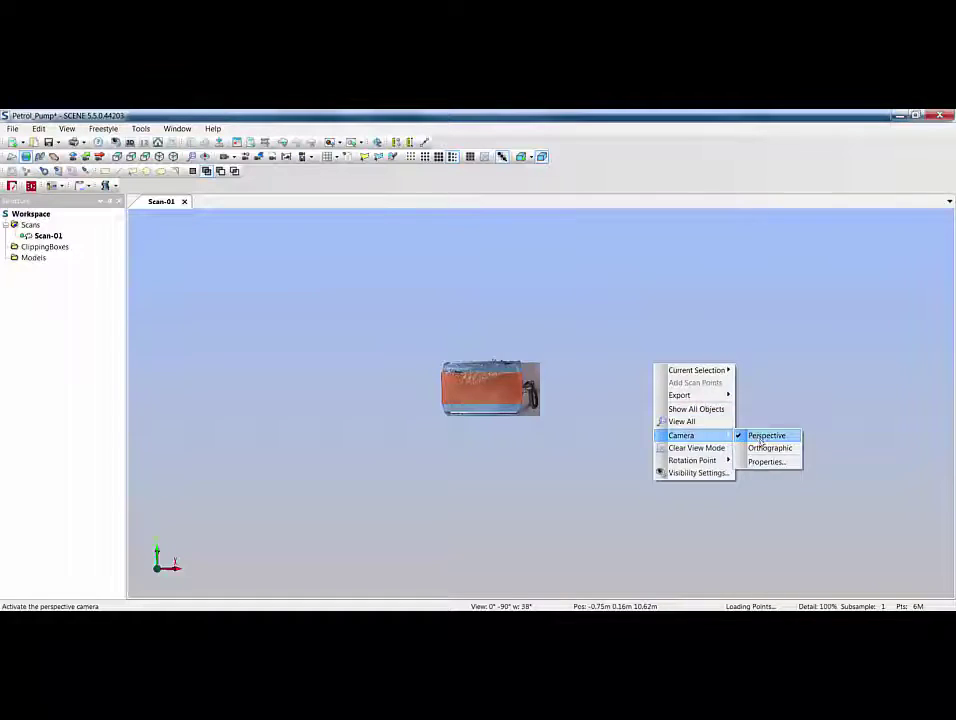
click(762, 437)
click(520, 157)
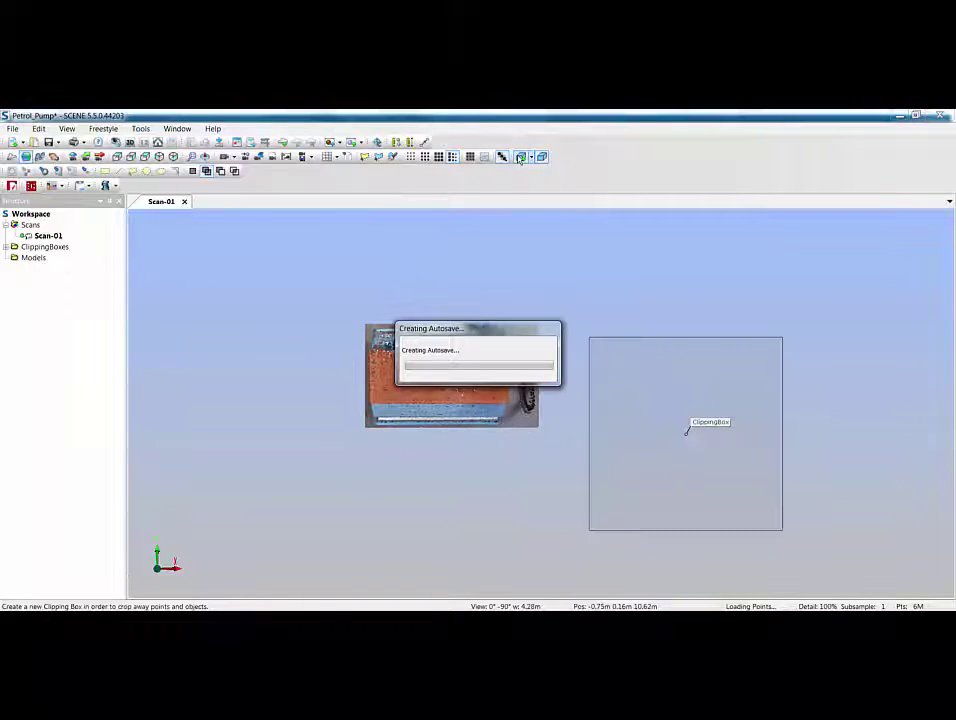
Step: Narrow the new clipping box to a thin vertical slice through the pump and extend its top above the pump
drag(664, 403, 511, 403)
mouse_move(394, 404)
mouse_down()
mouse_move(320, 403)
mouse_move(377, 403)
mouse_up()
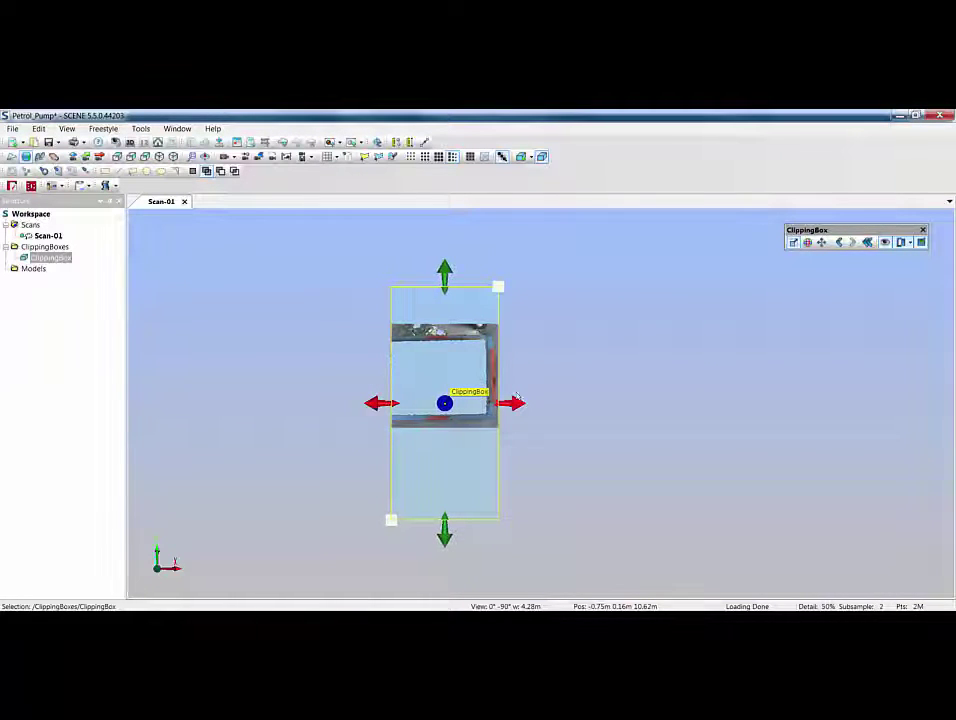
drag(517, 403, 416, 420)
drag(395, 519, 397, 446)
drag(474, 510, 529, 335)
drag(399, 278, 400, 230)
Step: Start creating multiple clipping boxes from the thin slice along its positive x-axis, with the Disable clipping option on
scroll(472, 269, down, 3)
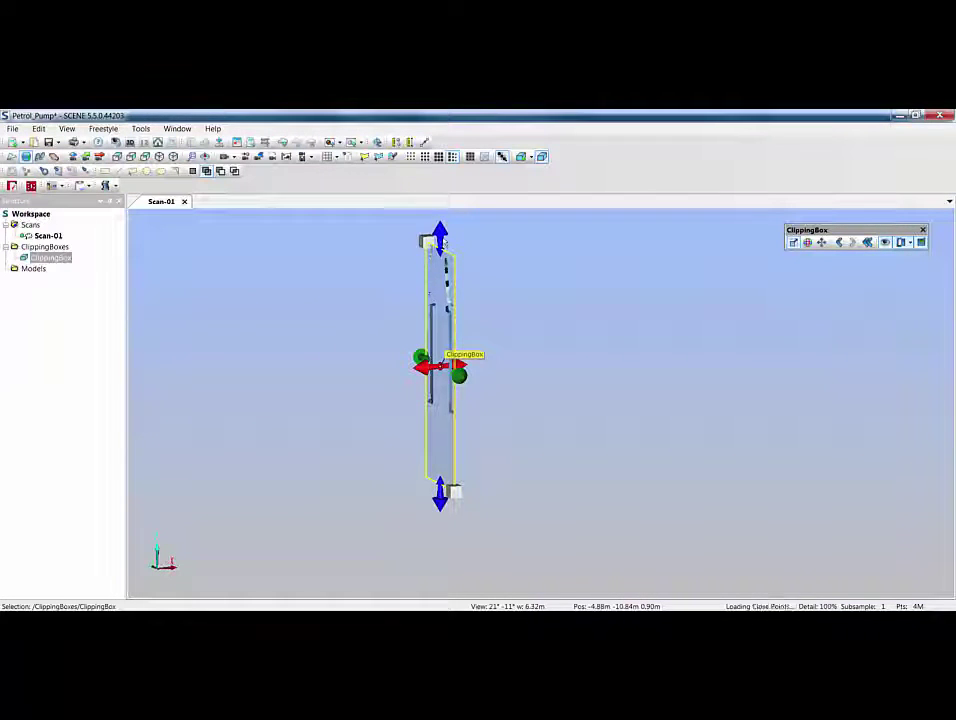
drag(450, 505, 570, 448)
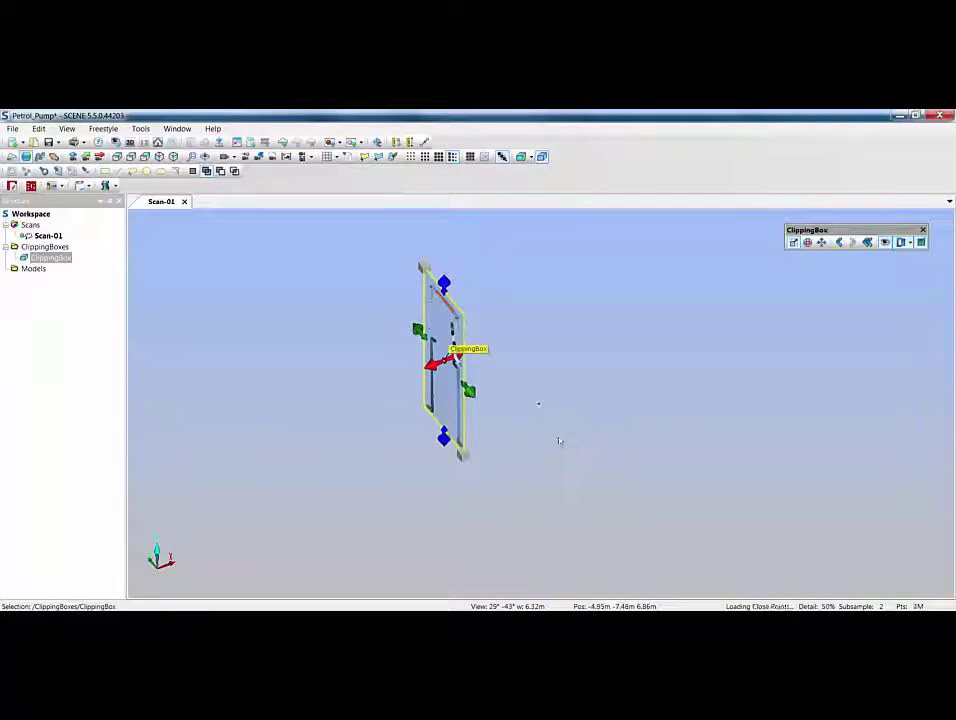
right_click(65, 260)
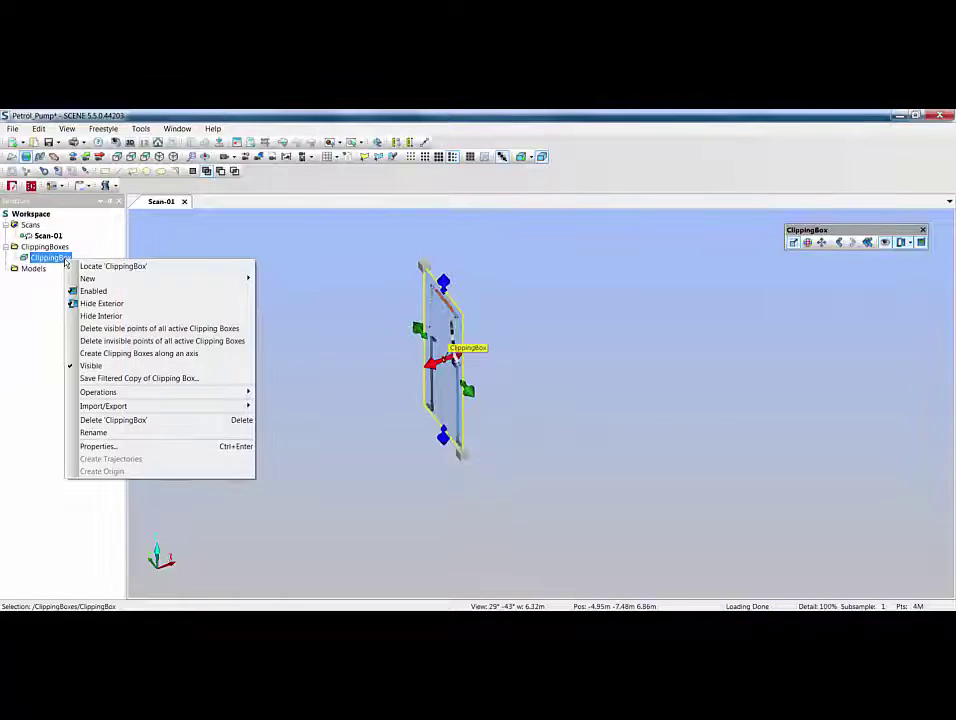
click(112, 354)
drag(450, 255, 229, 303)
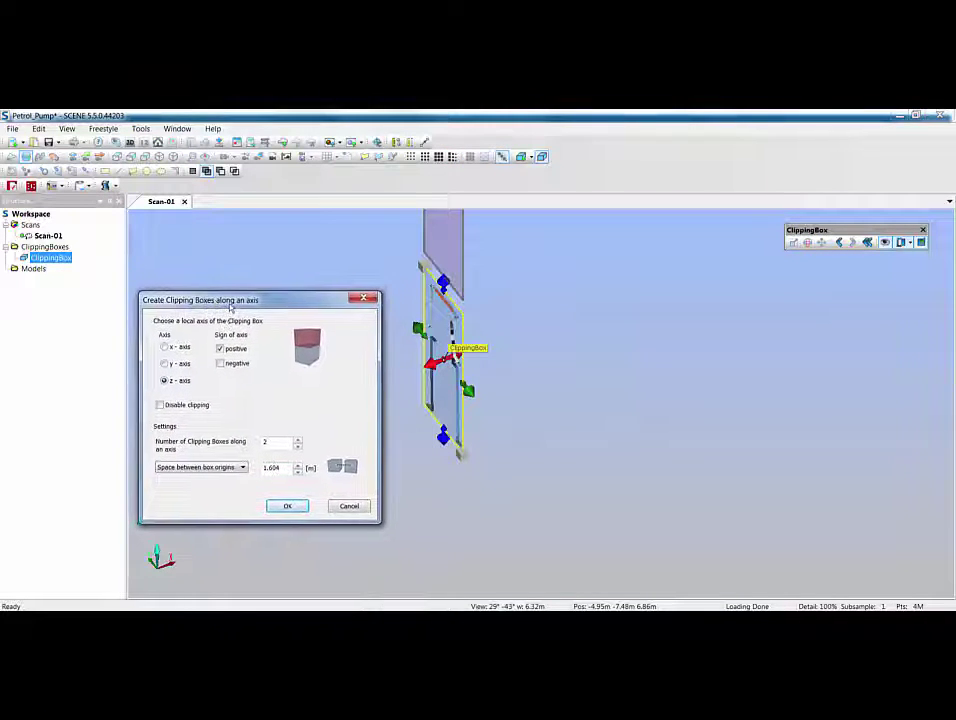
click(162, 347)
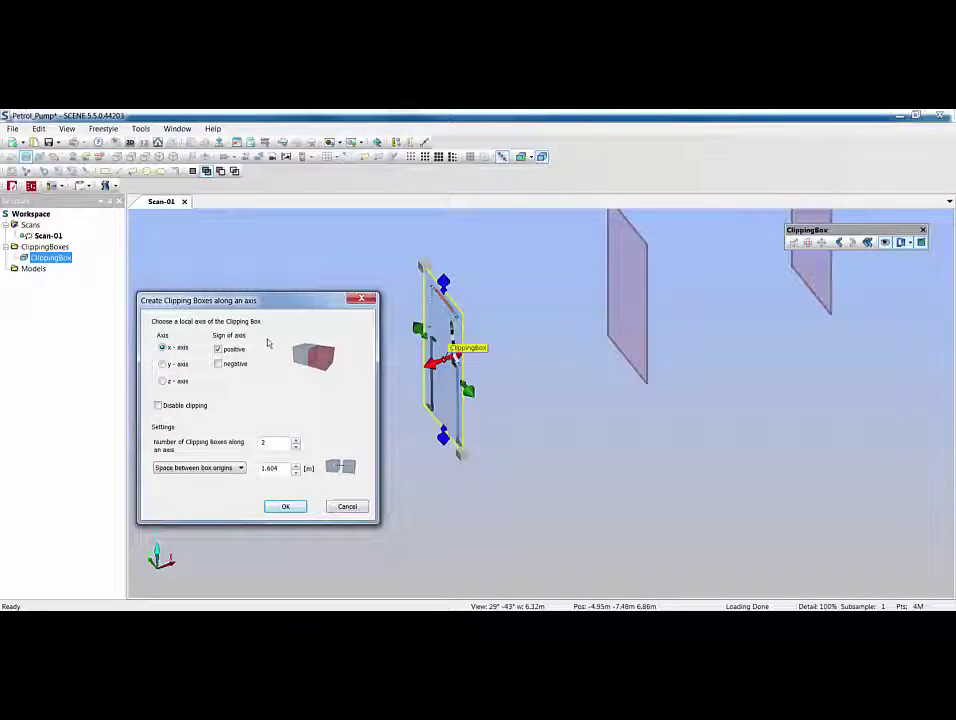
click(157, 405)
Step: Generate 3 clipping boxes along the axis with 0.2 m between box origins, and expand the resulting group in the structure tree
click(295, 471)
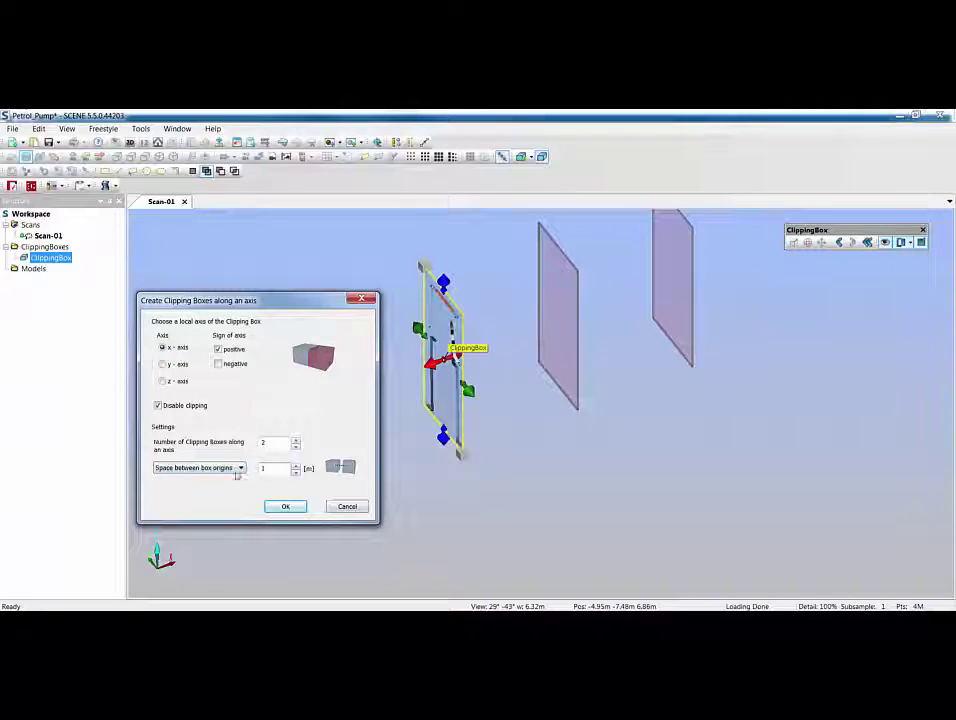
click(296, 472)
click(296, 472)
click(296, 472)
click(296, 472)
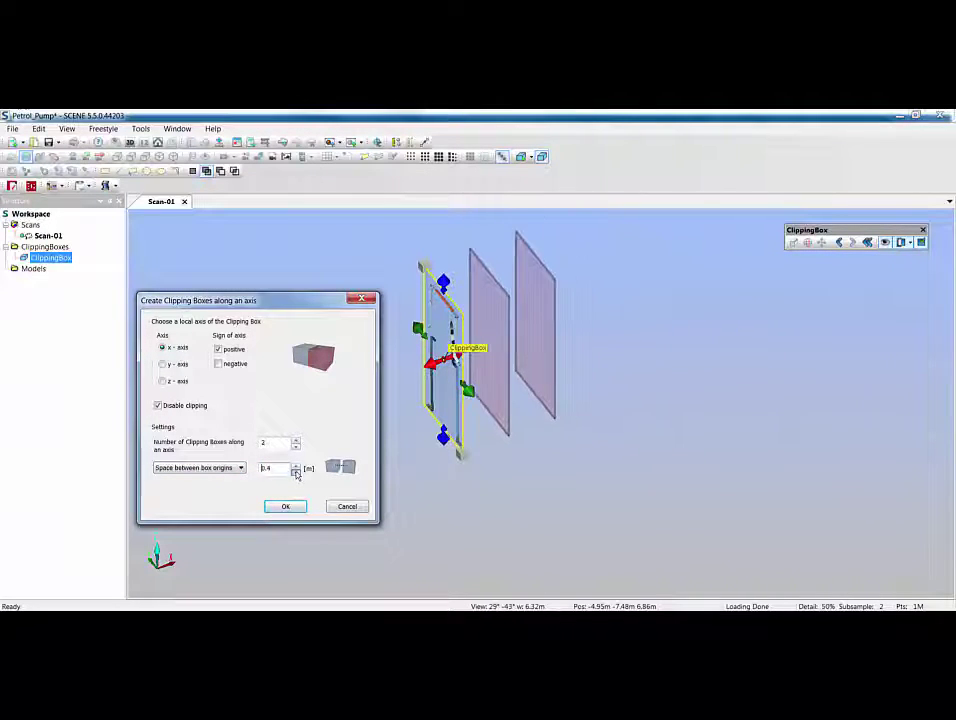
click(296, 472)
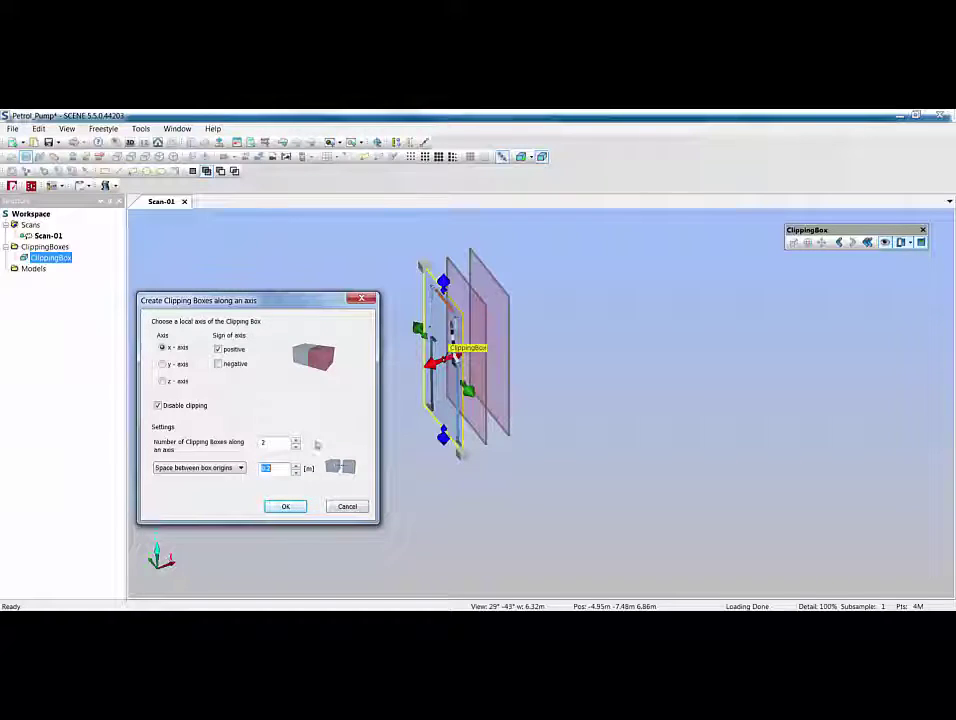
click(296, 439)
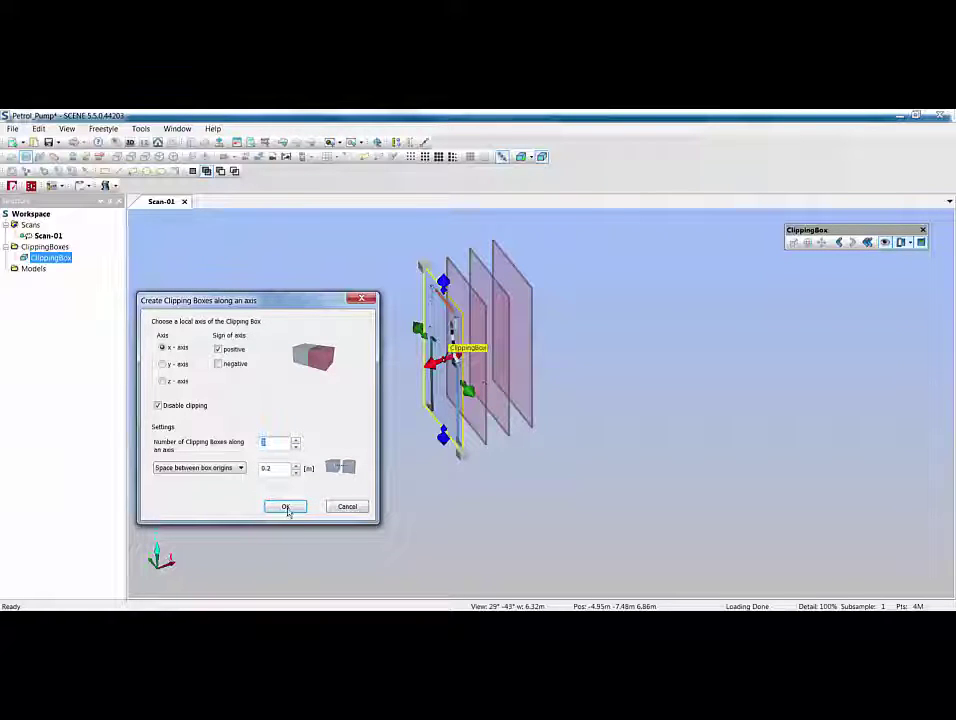
click(286, 507)
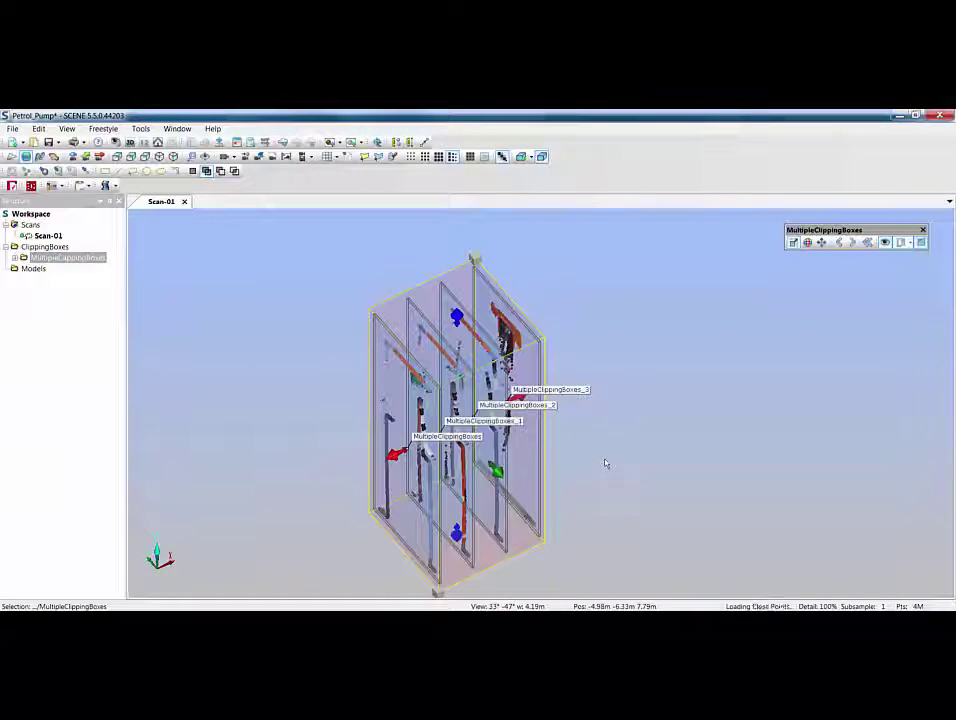
drag(600, 463, 400, 462)
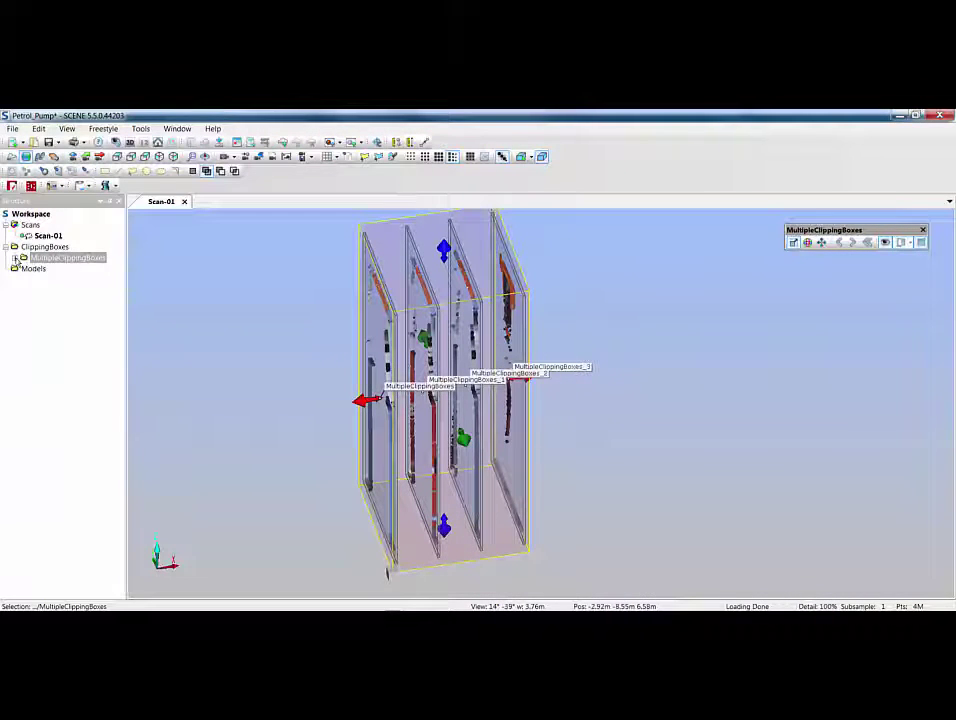
click(14, 257)
right_click(62, 270)
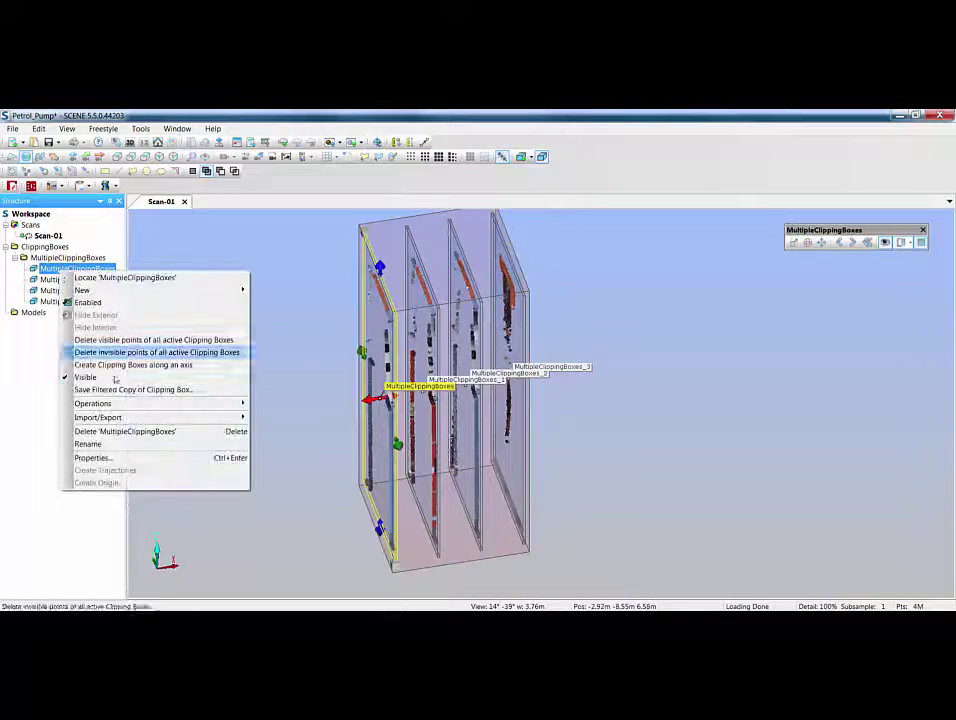
mouse_move(119, 420)
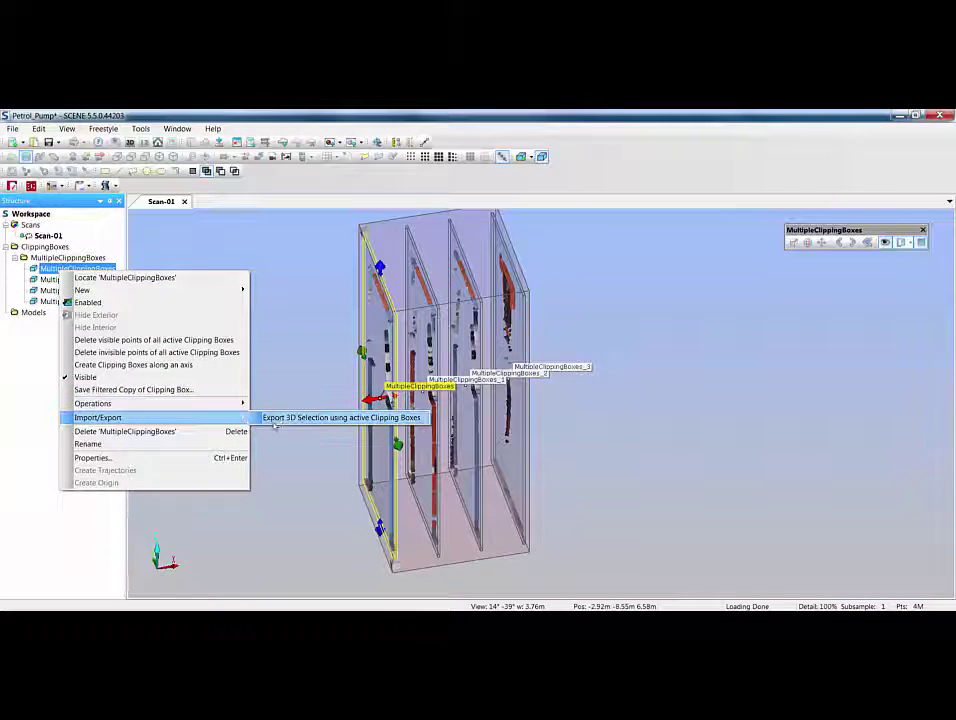
click(280, 418)
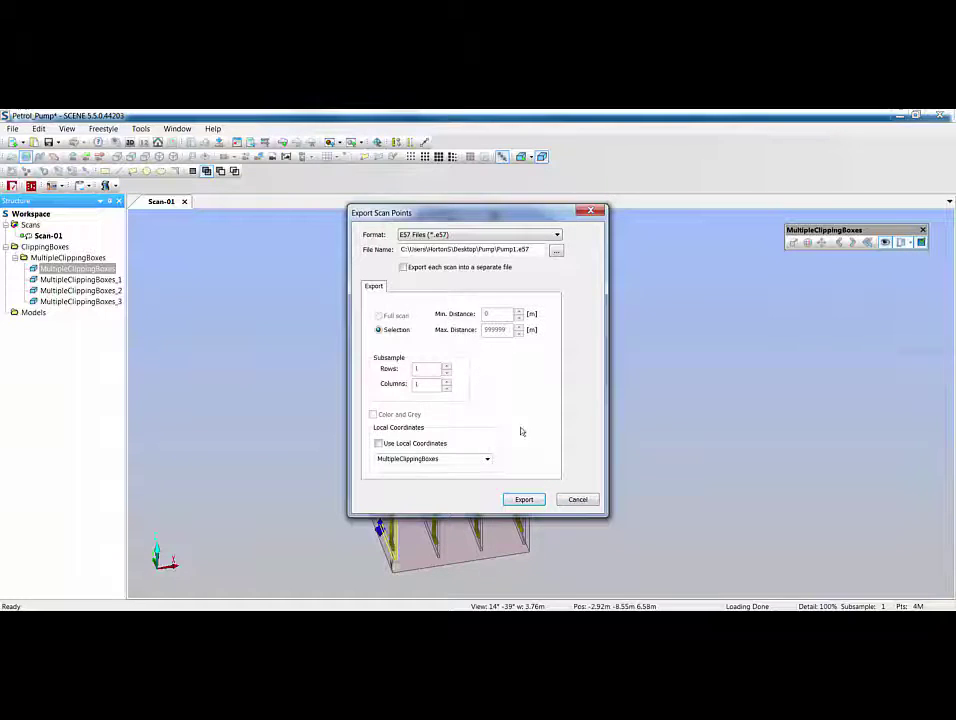
click(579, 500)
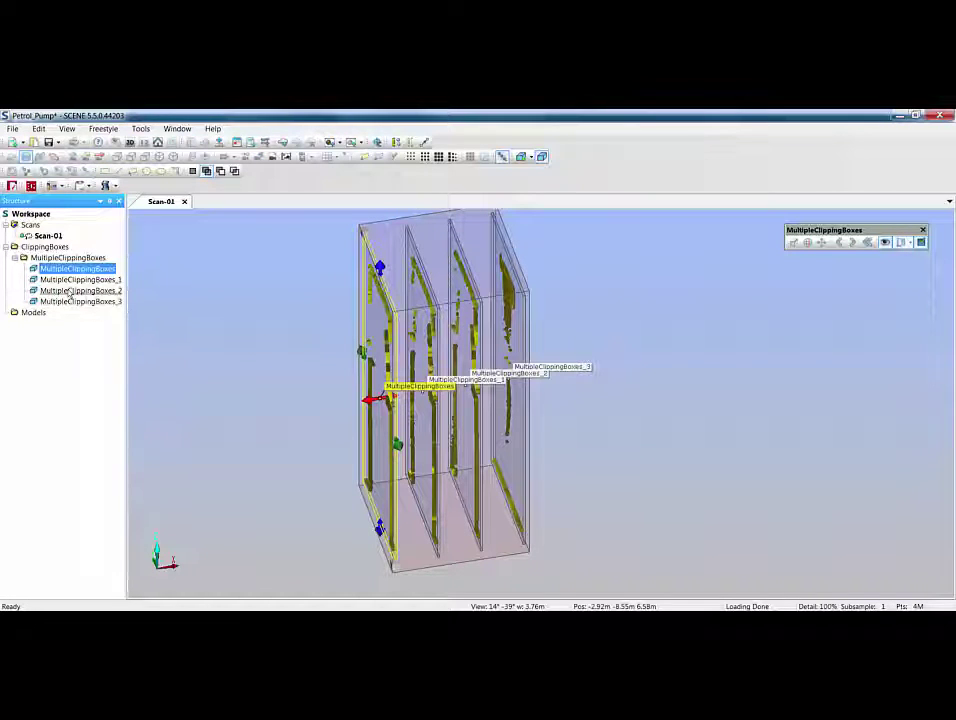
click(283, 362)
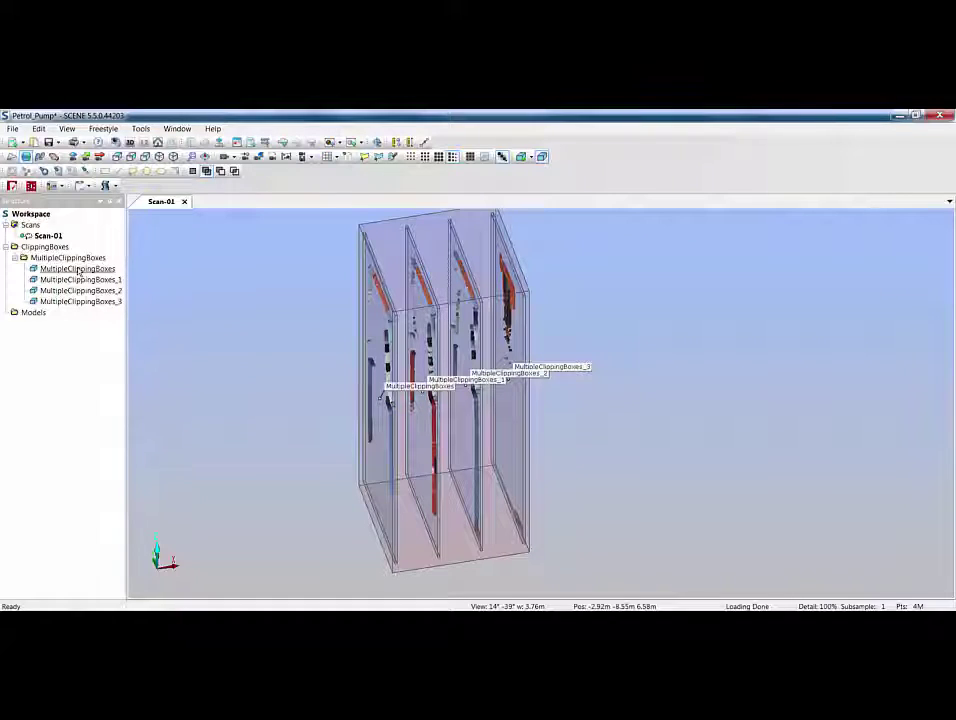
Step: Disable clipping for MultipleClippingBoxes_1, MultipleClippingBoxes_2 and MultipleClippingBoxes_3 together, leaving only the first slice active
click(78, 279)
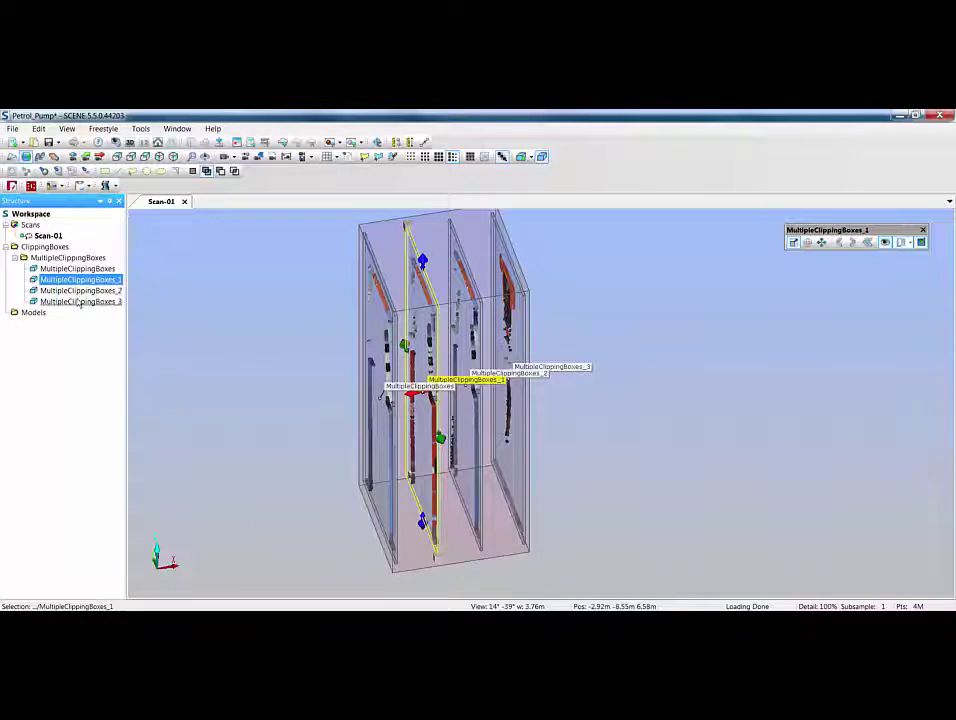
shift+click(80, 301)
right_click(80, 301)
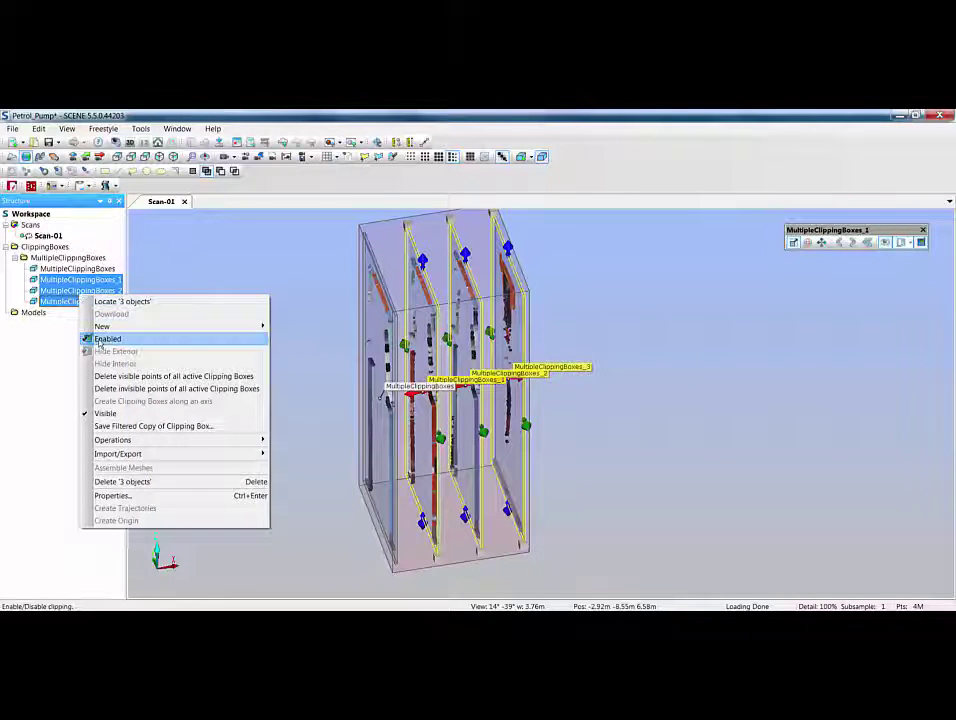
click(104, 339)
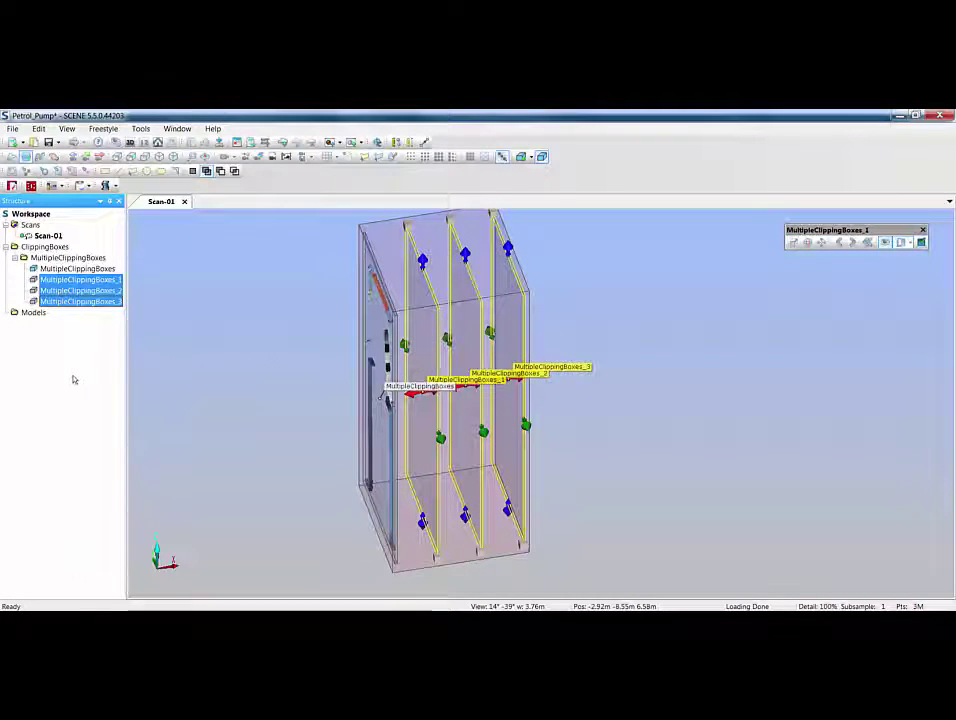
click(78, 268)
right_click(70, 269)
mouse_move(115, 404)
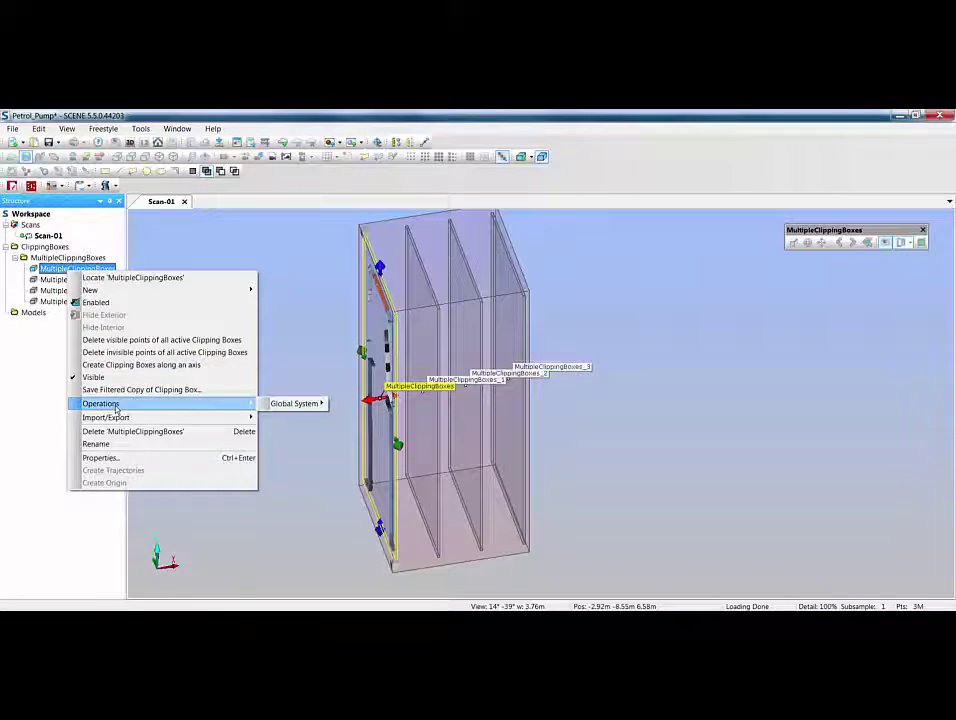
click(254, 506)
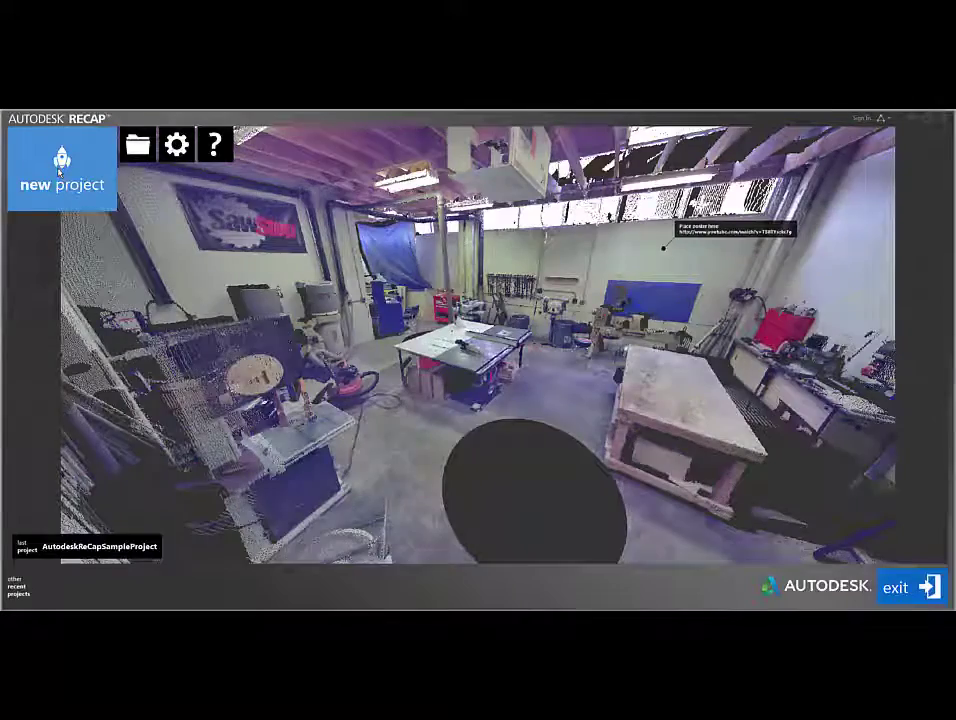
Step: Switch to Autodesk ReCap, create the project Pump1 in the desktop Pump folder and add Pump1.e57 for import
click(60, 172)
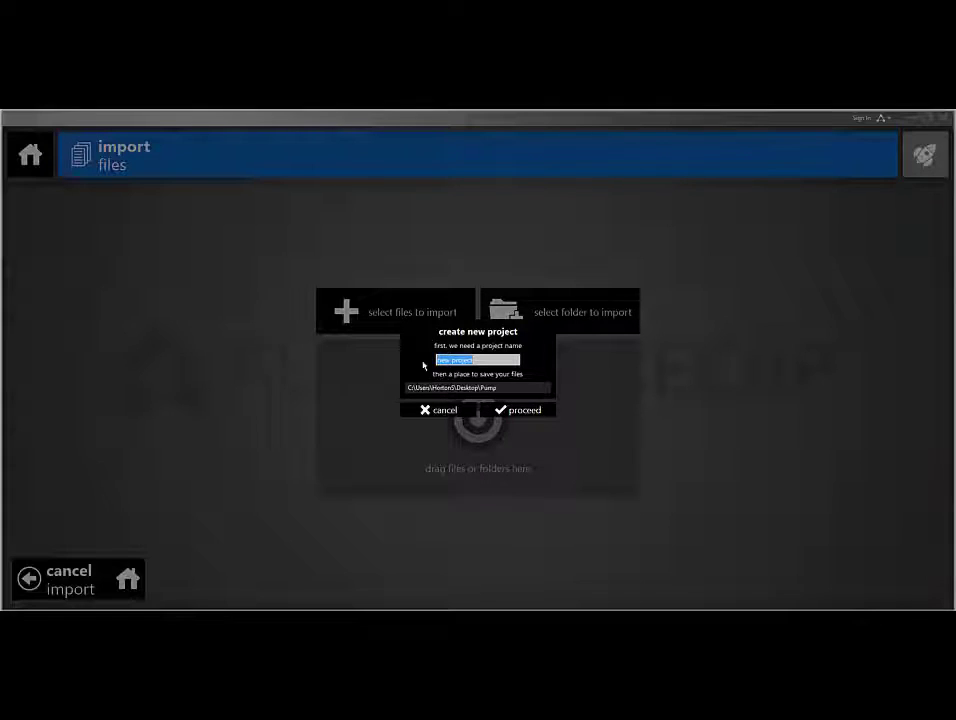
click(528, 410)
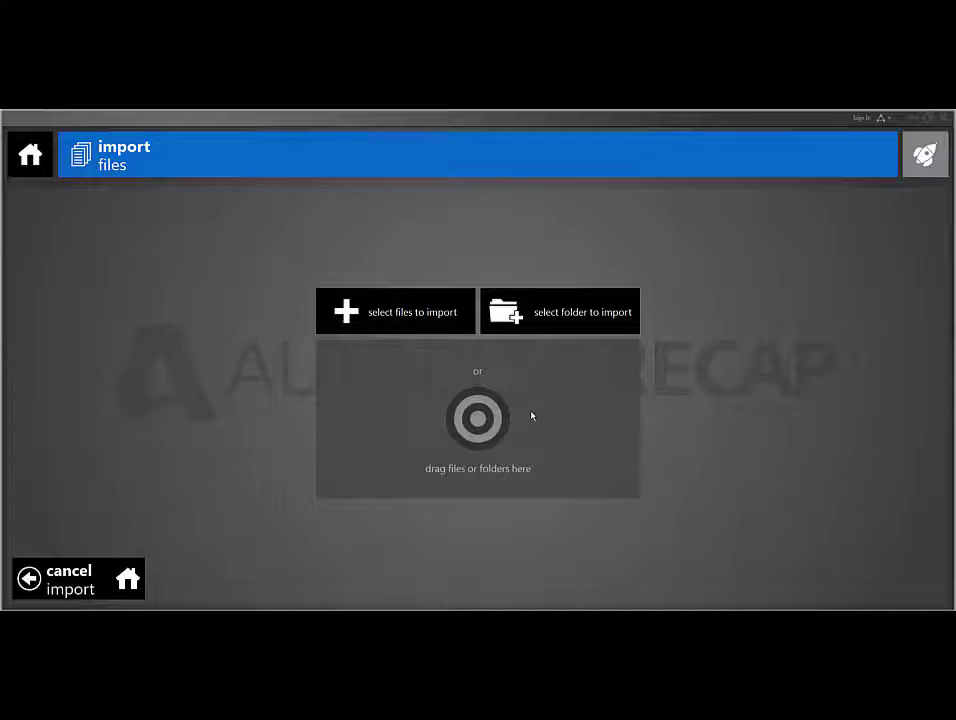
click(391, 318)
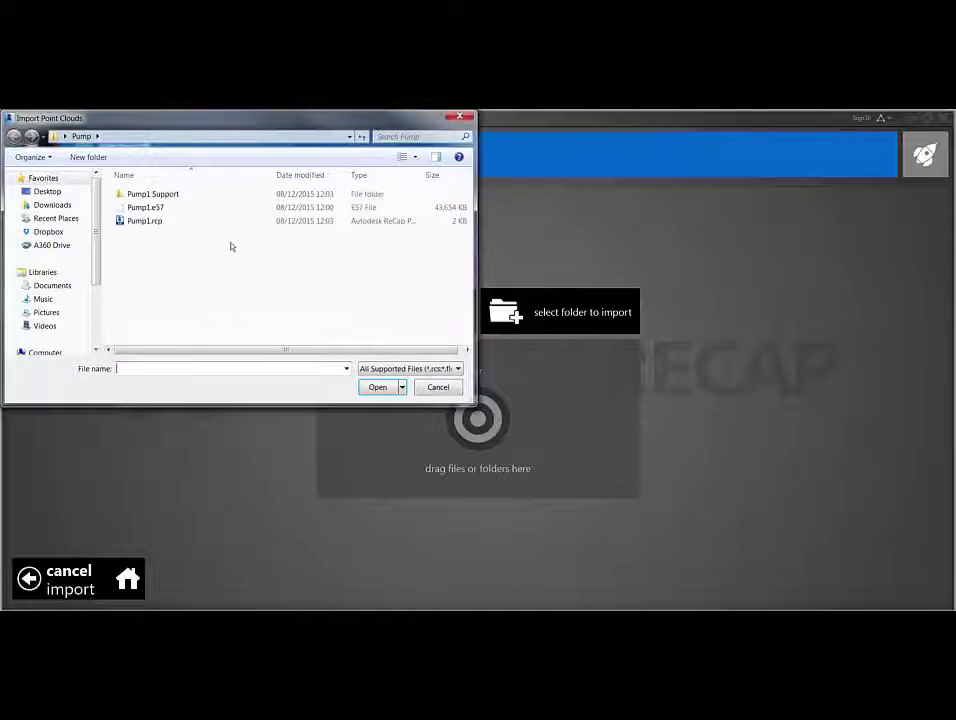
click(145, 208)
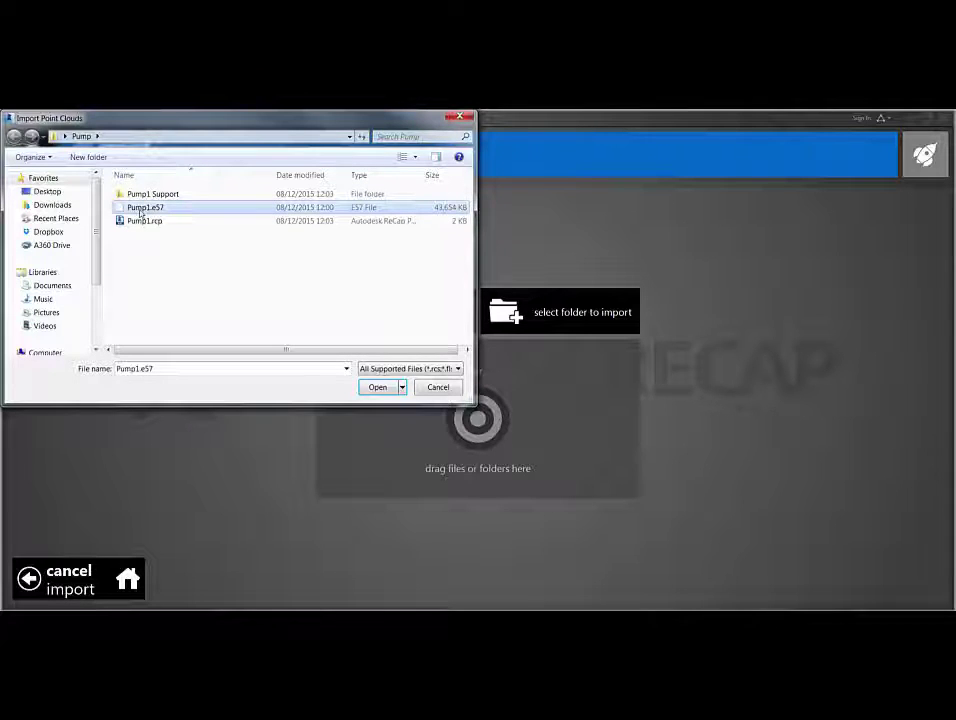
click(373, 387)
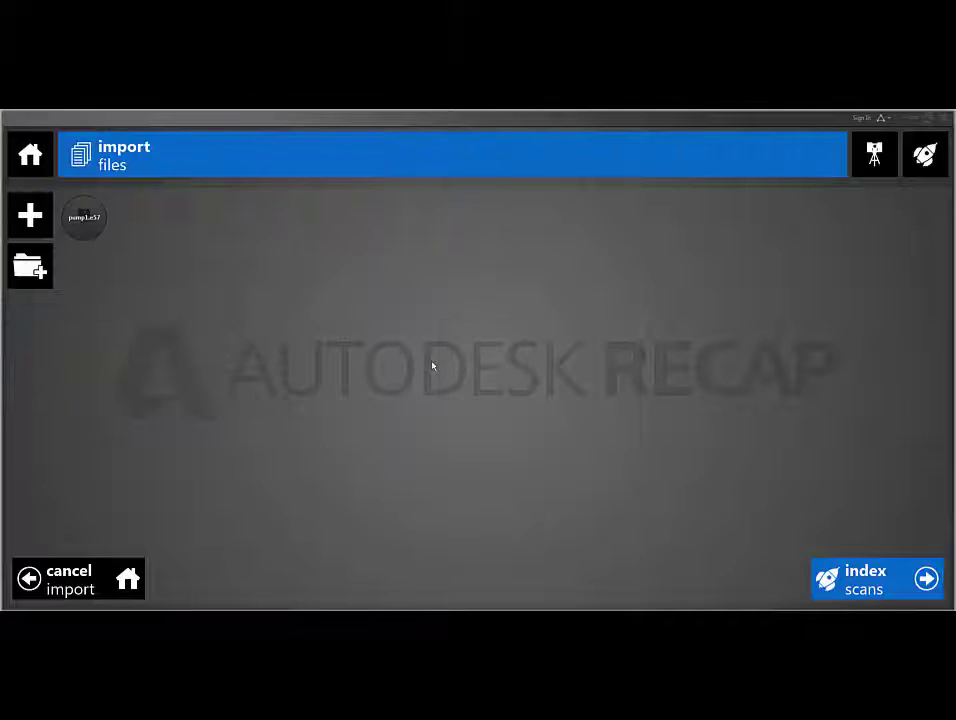
Step: Index the imported pump scan, then launch and save the project
click(873, 574)
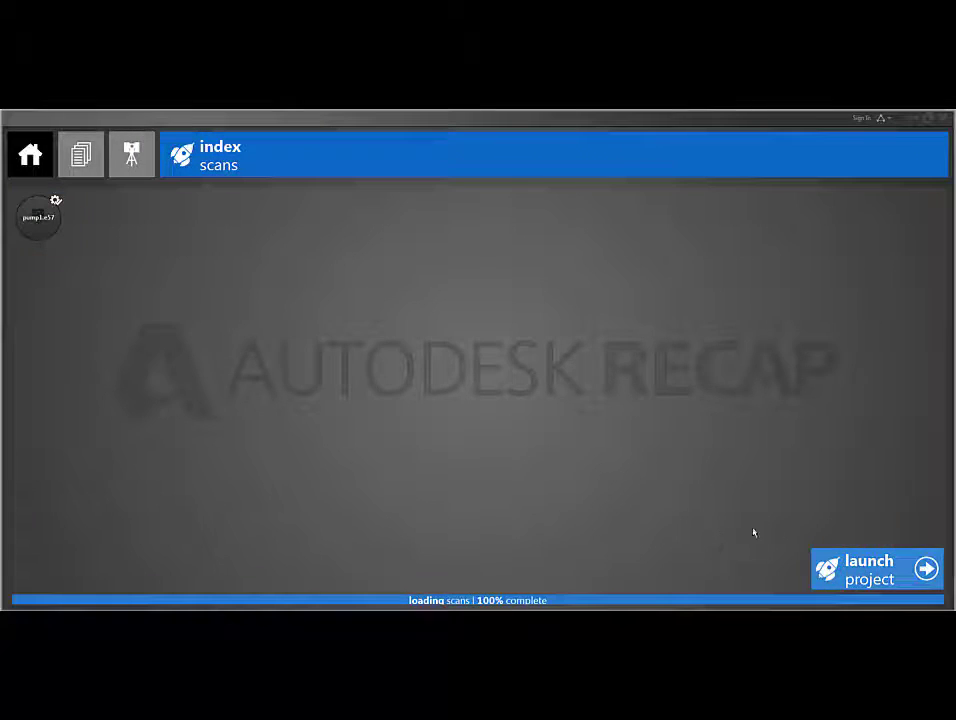
click(862, 565)
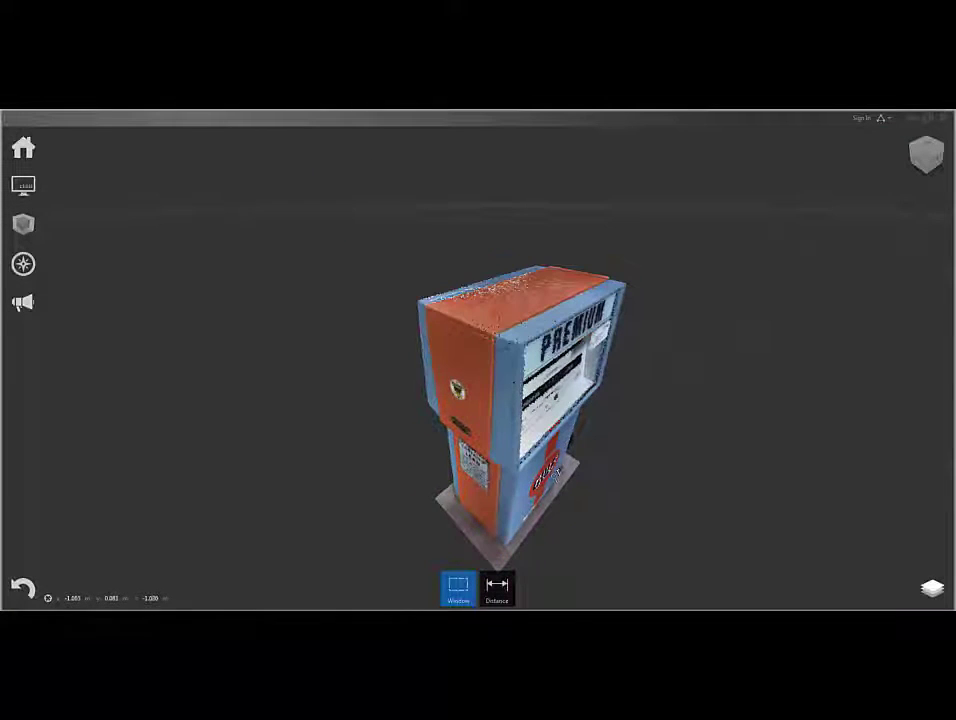
drag(390, 452, 119, 194)
mouse_move(27, 148)
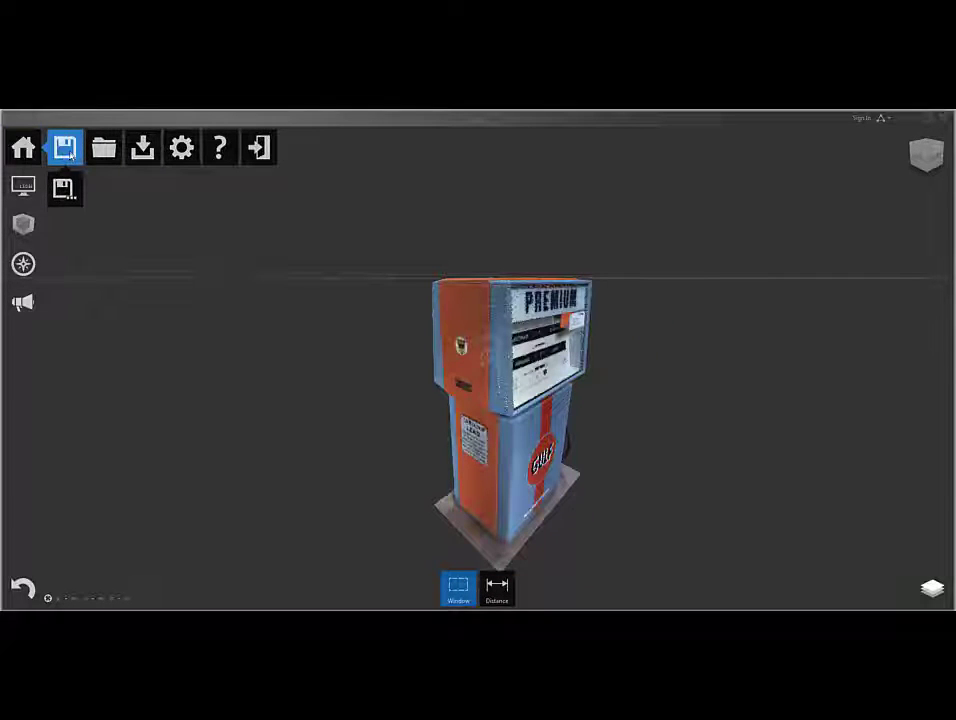
click(70, 152)
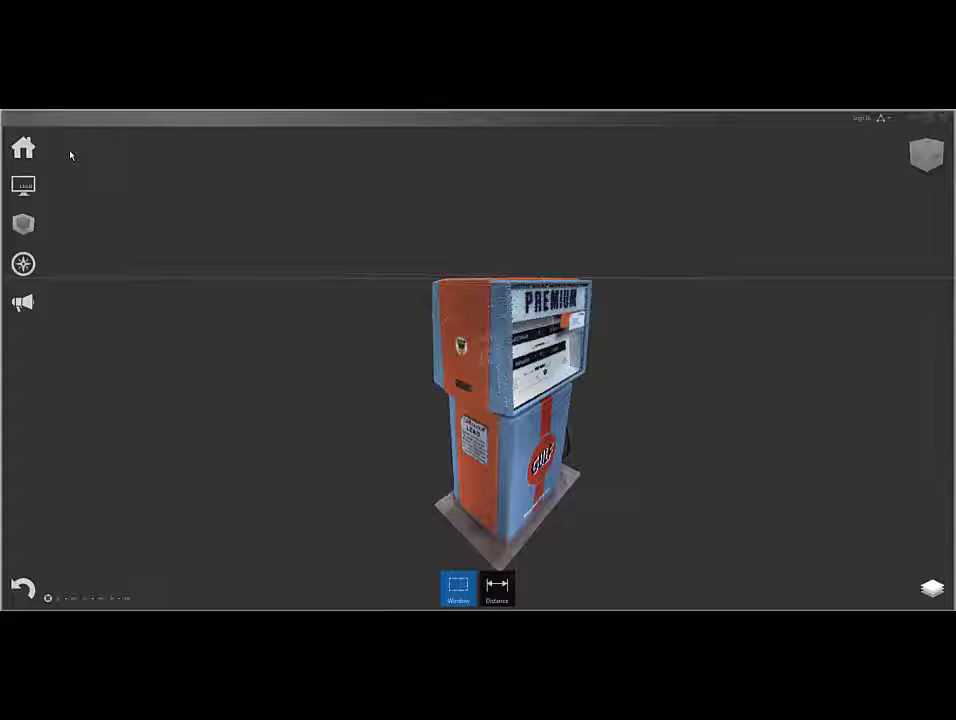
Step: Examine the export file types and the RCP and RCS contents of the Pump and Pump1 Support folders, without exporting
mouse_move(23, 148)
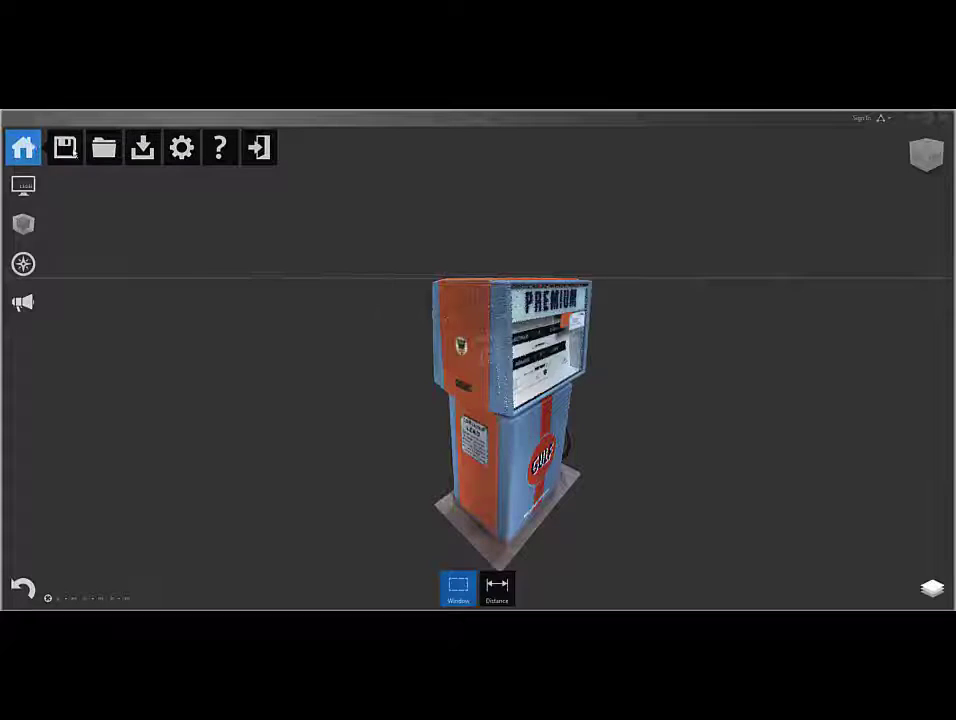
mouse_move(142, 150)
click(142, 197)
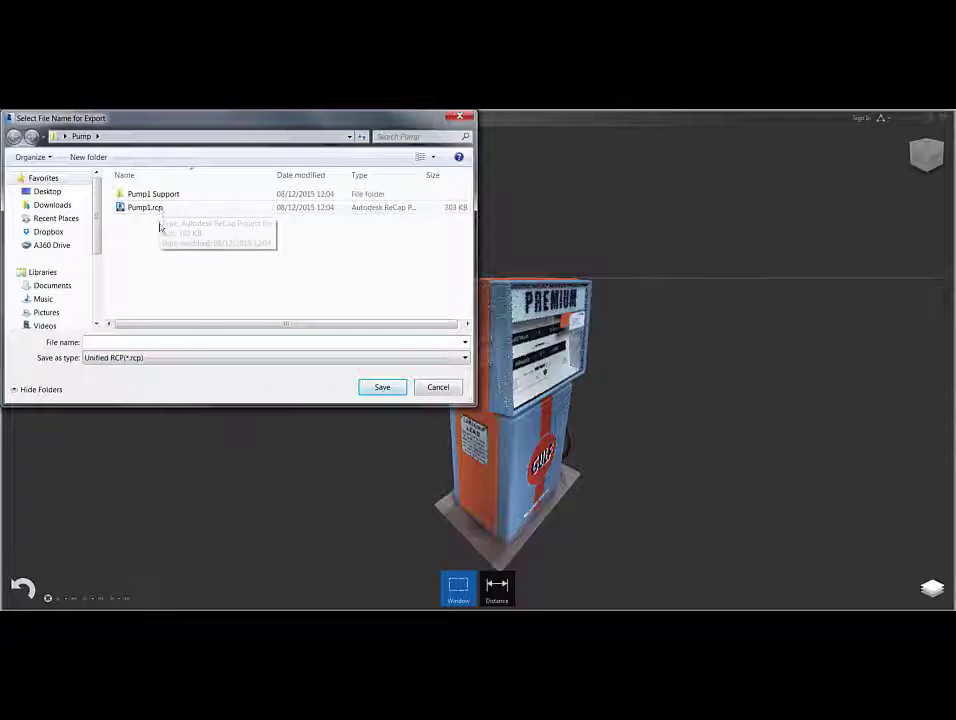
click(157, 358)
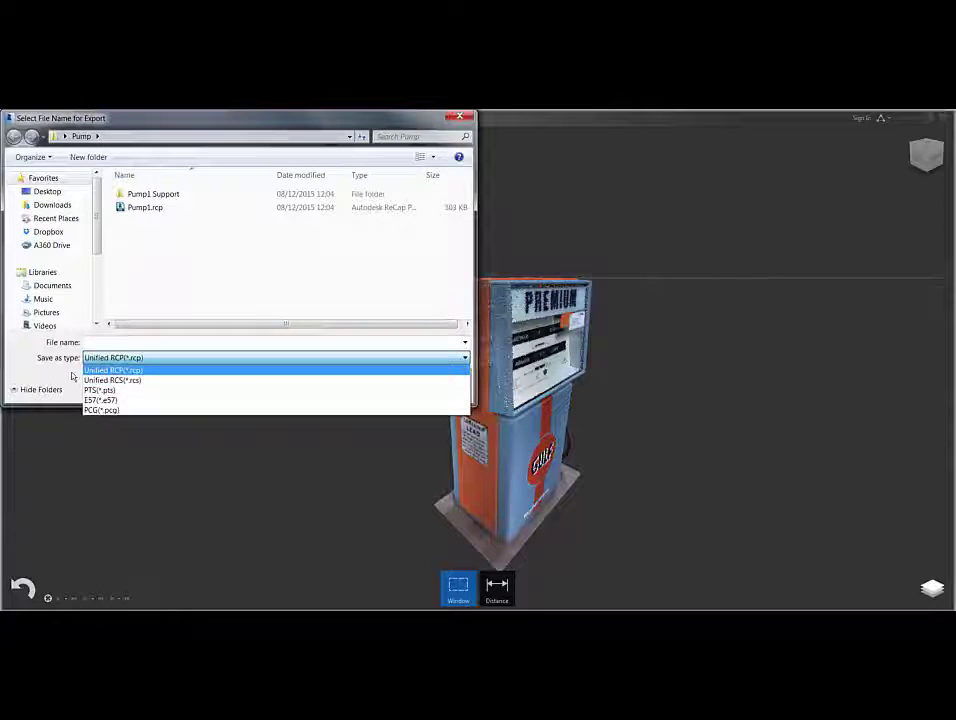
click(100, 370)
double_click(158, 193)
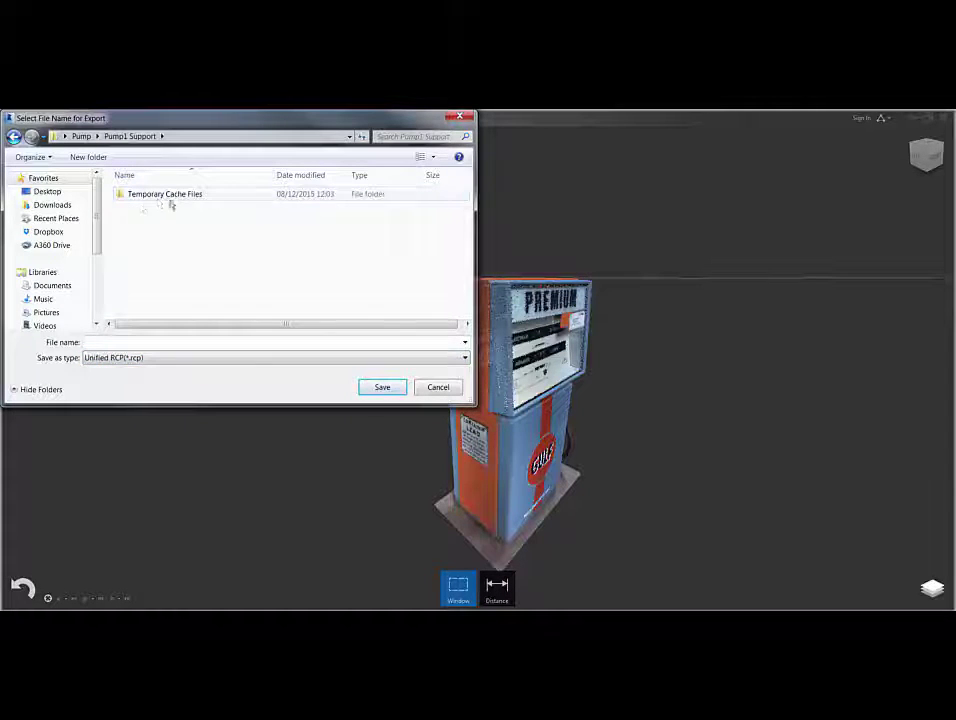
click(149, 359)
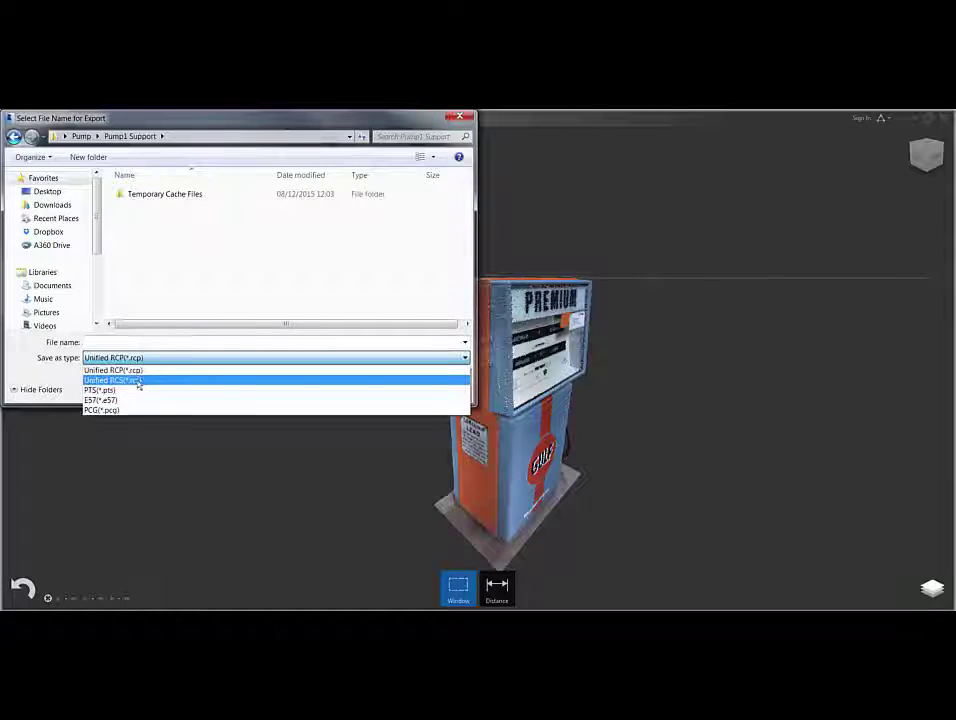
click(137, 382)
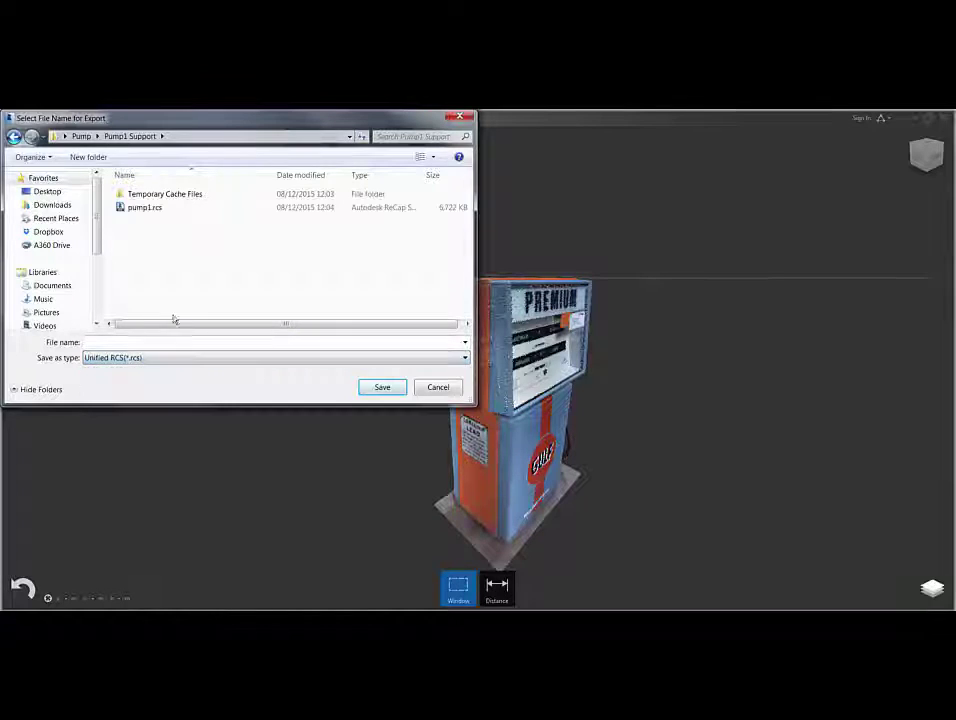
click(435, 386)
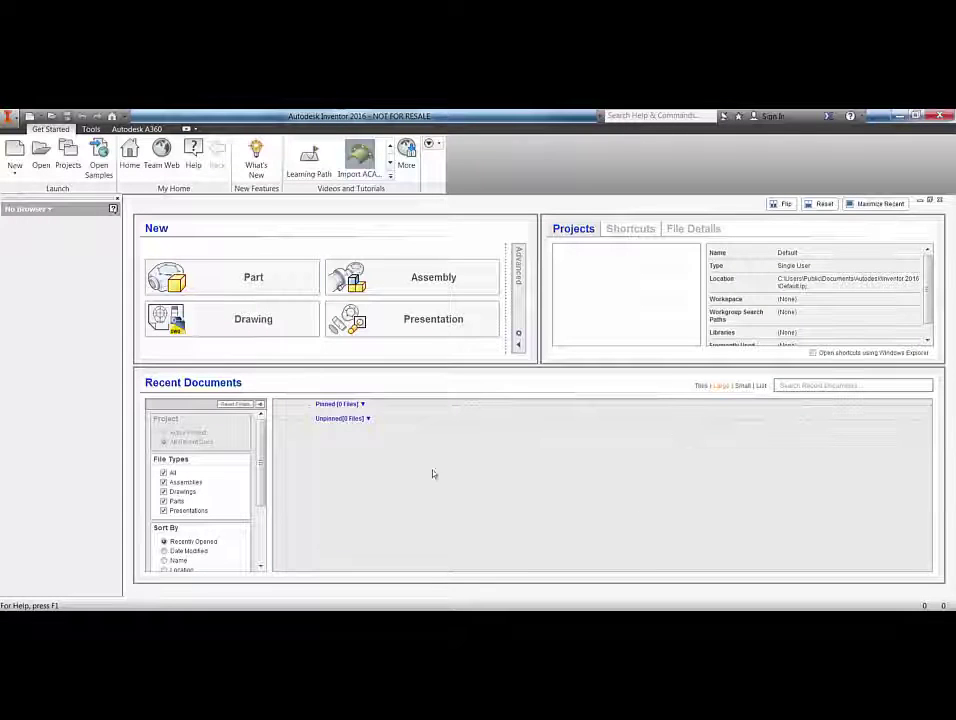
Step: Switch to Autodesk Inventor, create a new part and attach pump1.rcs at a free position with density gradient 10, viewed from the home orientation
click(248, 283)
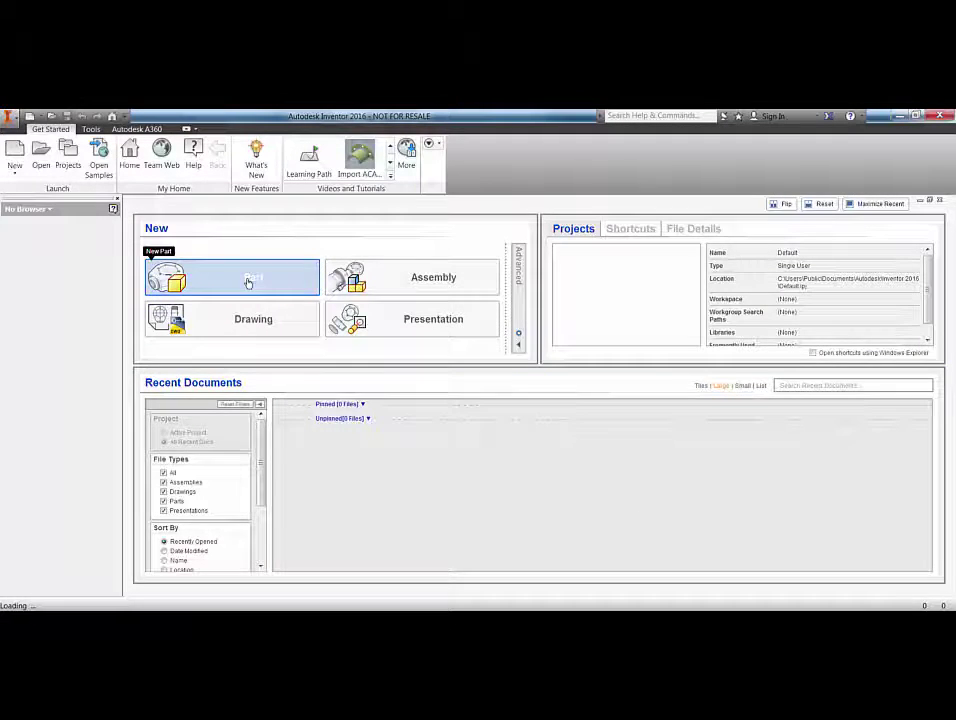
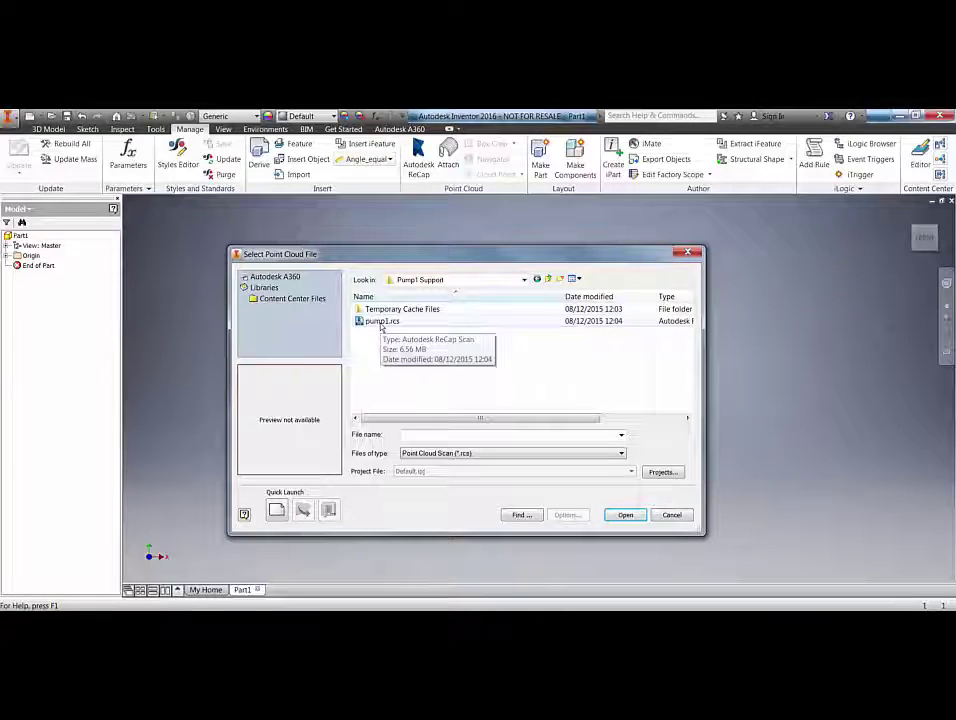
click(381, 322)
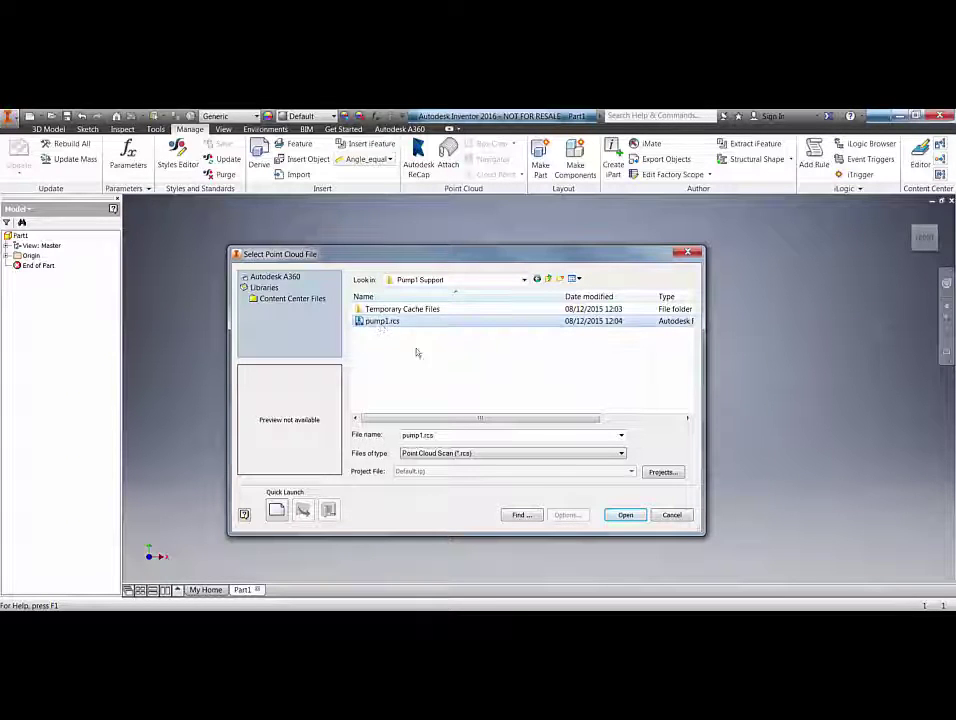
click(620, 515)
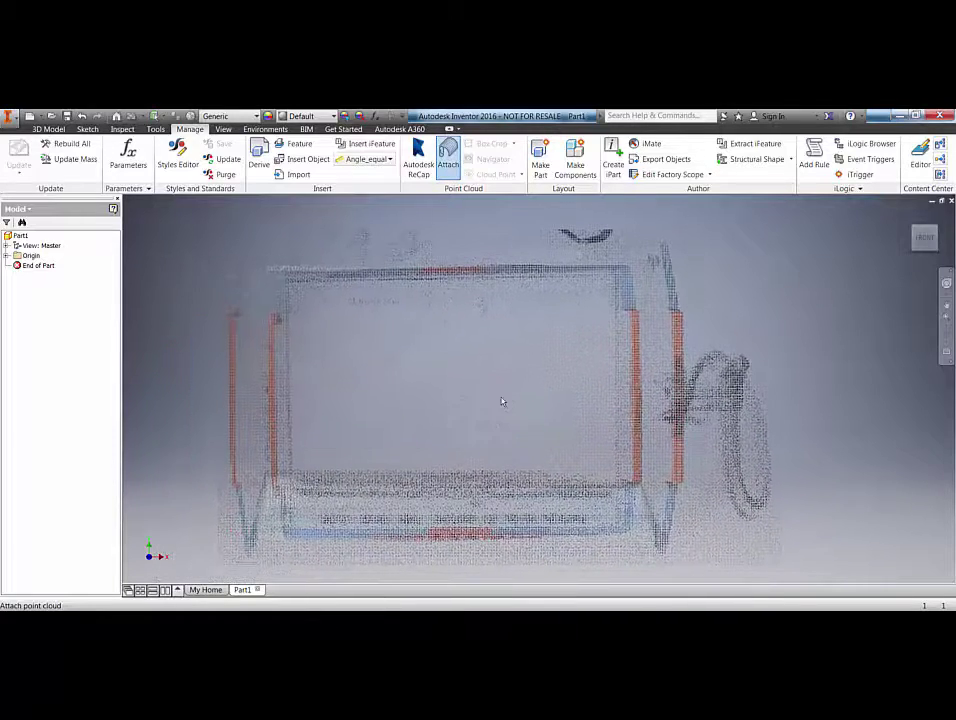
click(502, 401)
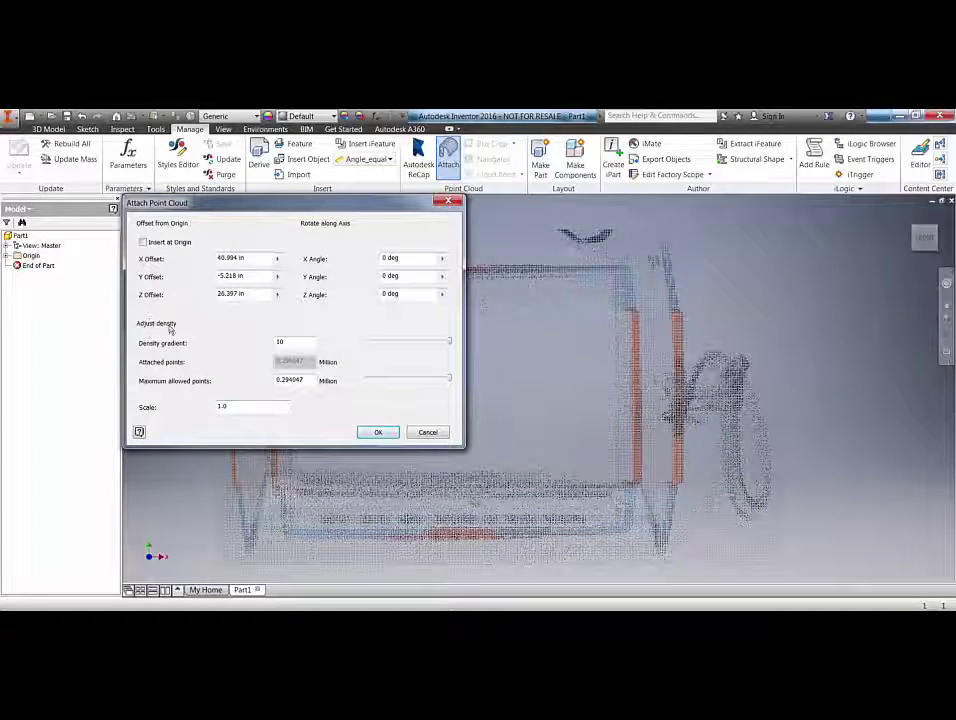
drag(450, 345, 474, 354)
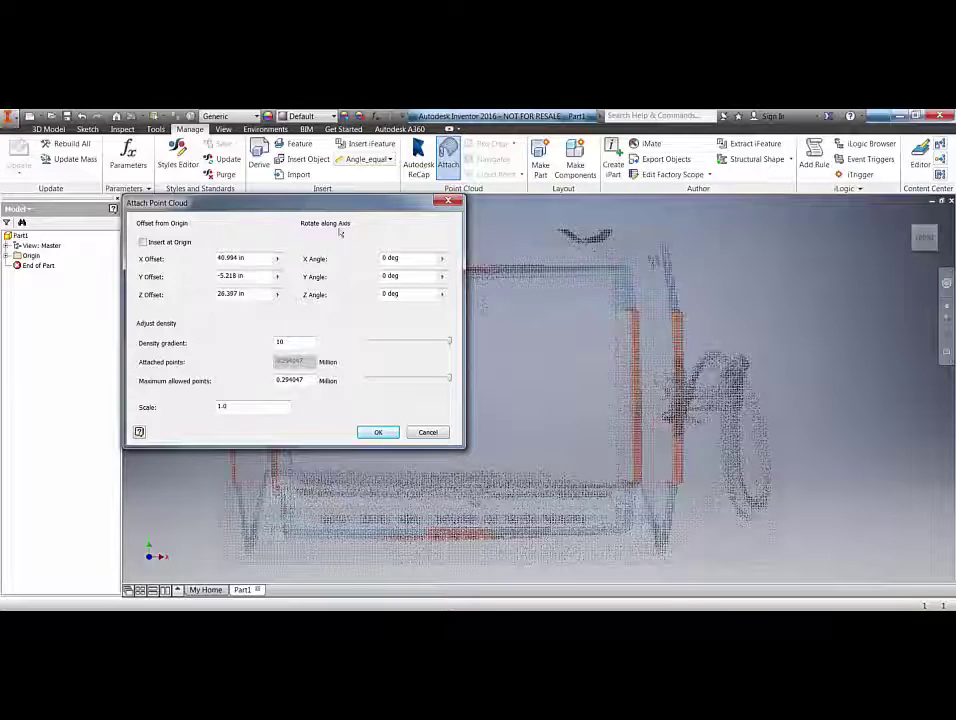
click(378, 432)
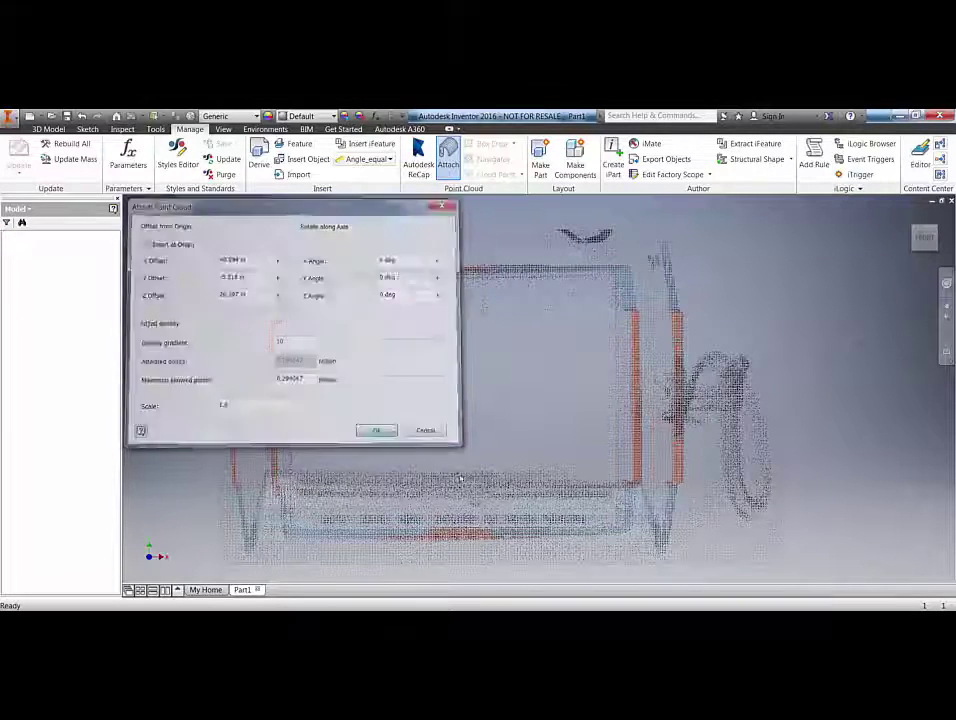
key(F6)
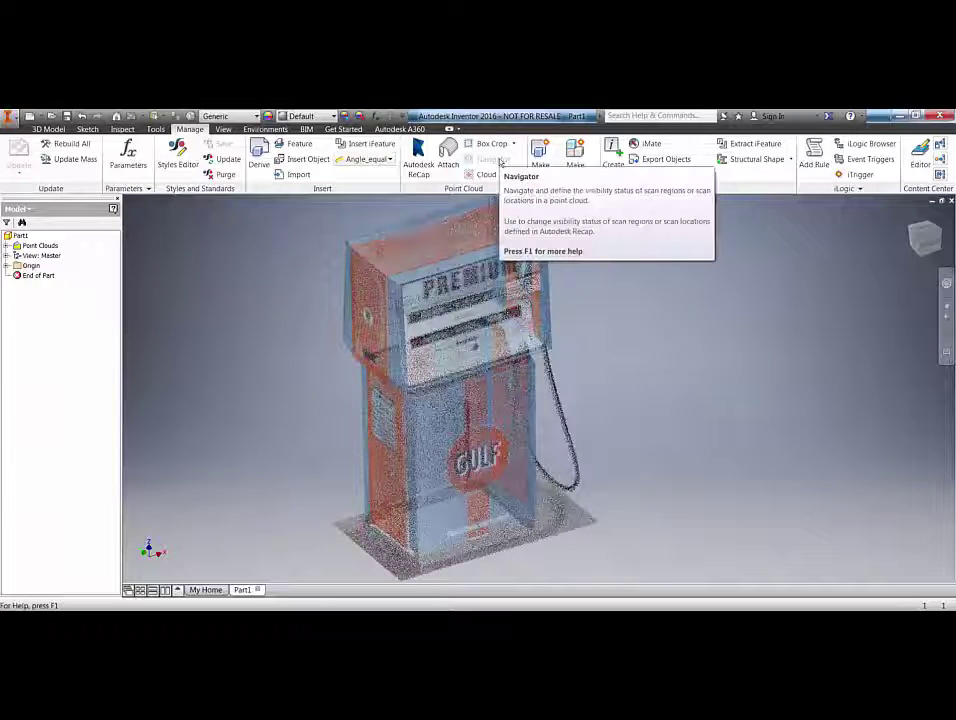
Step: Delete the attached pump1 scan from the part's point clouds
click(62, 258)
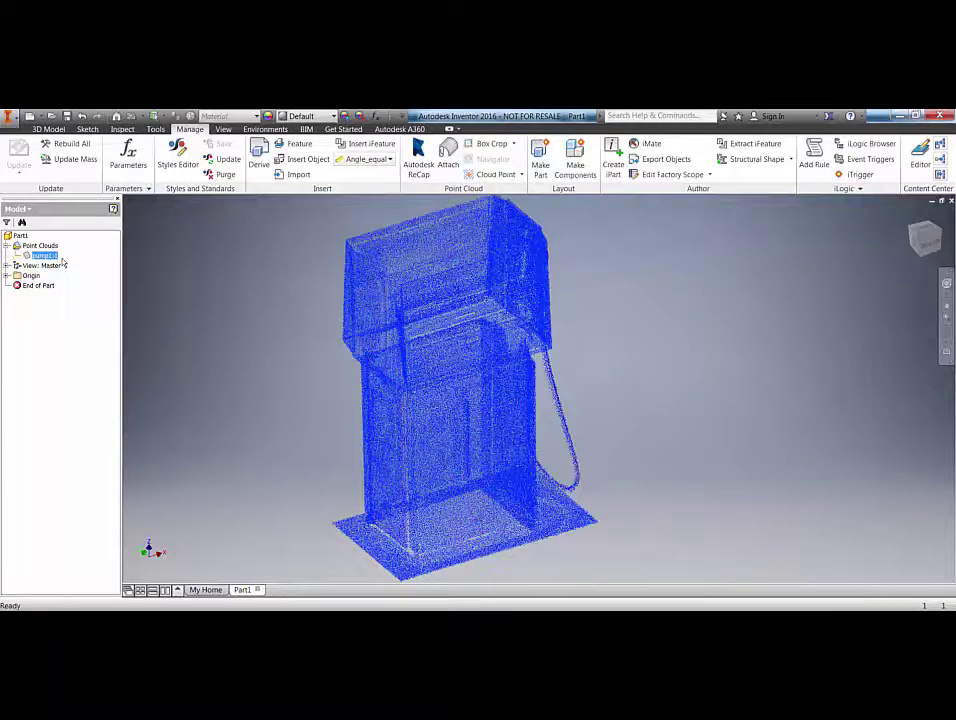
right_click(42, 256)
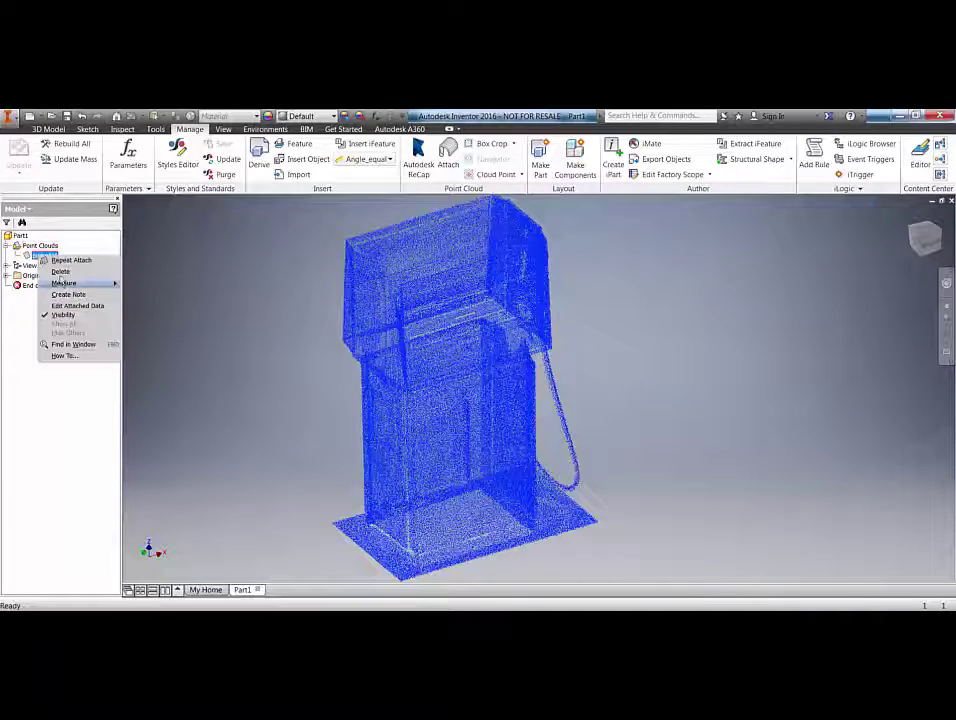
click(60, 272)
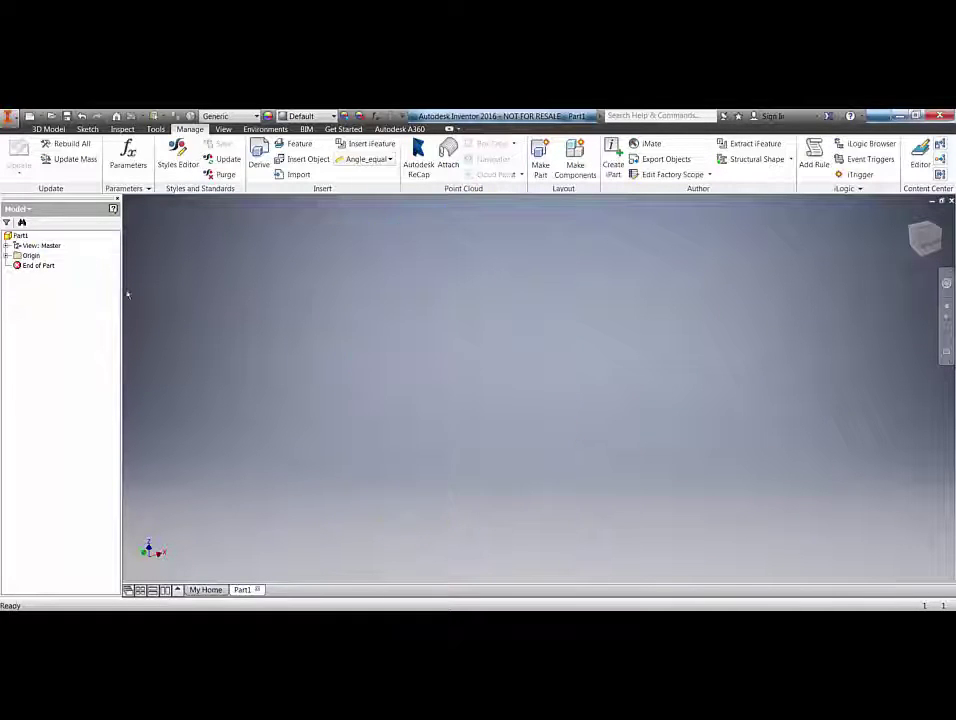
Step: Attach the point cloud project Pump1.rcp from the Pump folder, accepting the default density and a scale of 1.0
click(448, 158)
click(455, 453)
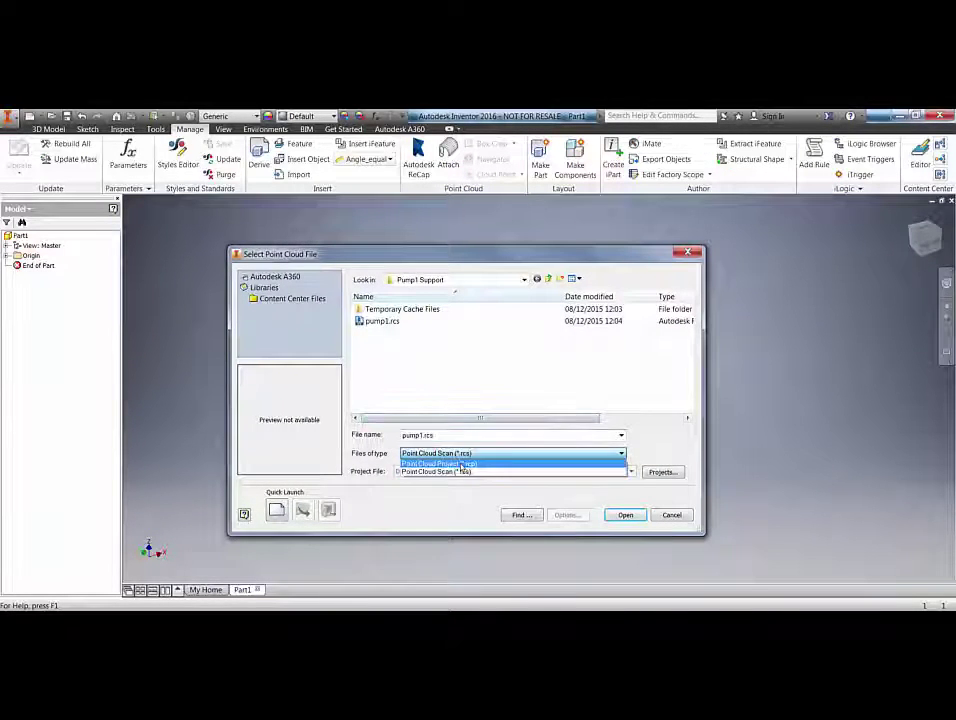
click(440, 463)
click(548, 278)
click(382, 321)
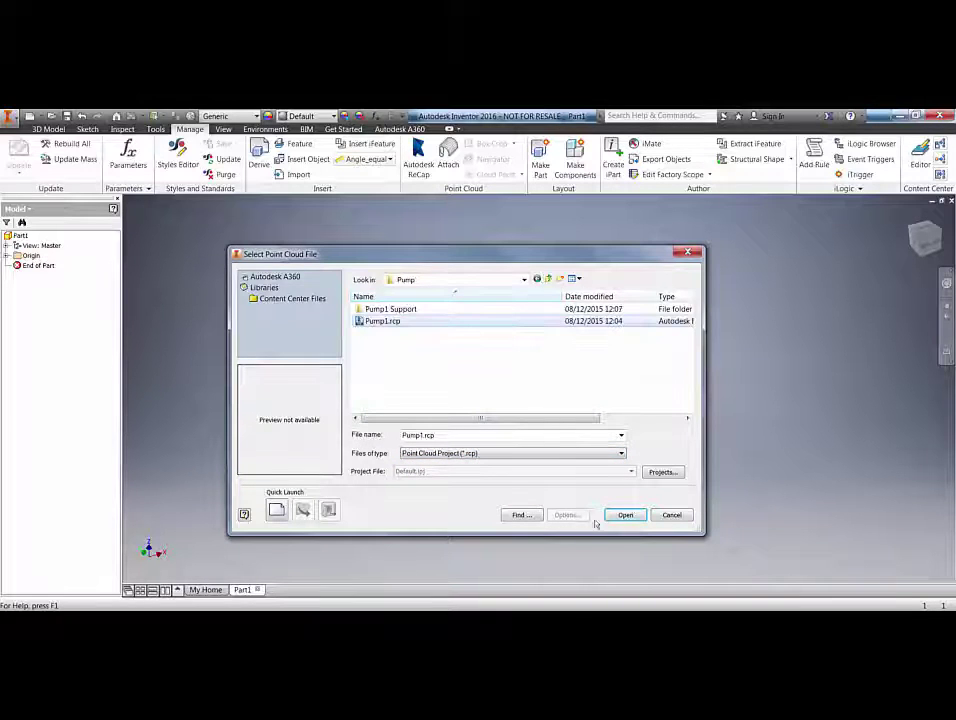
click(626, 515)
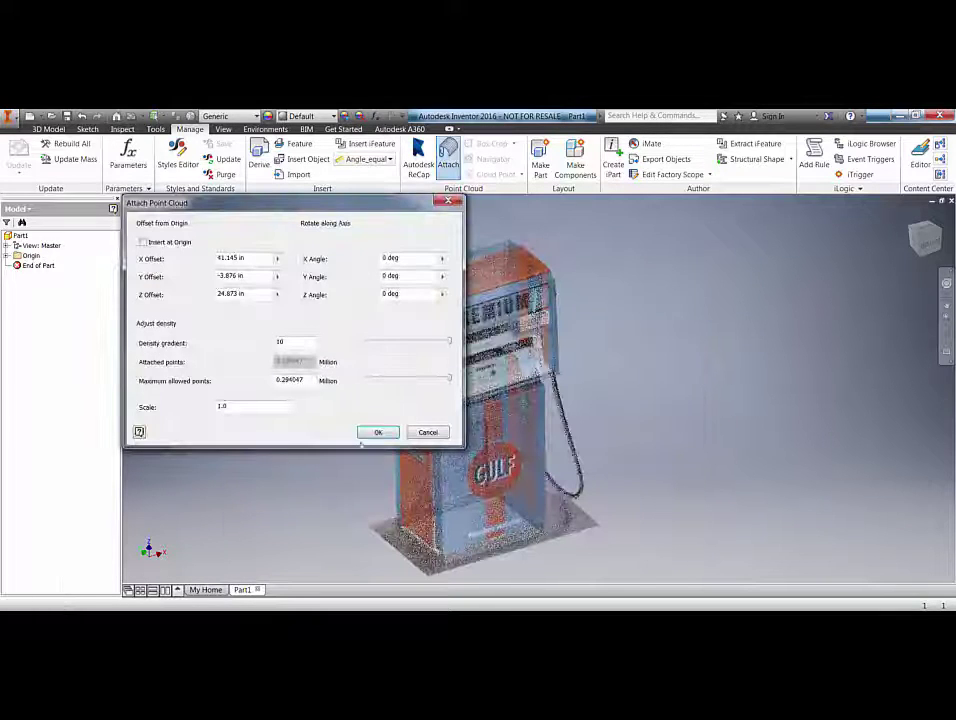
click(380, 432)
Step: Turn the pump1 scan's visibility off and on again in the Point Cloud Navigator, and accept the settings
click(494, 160)
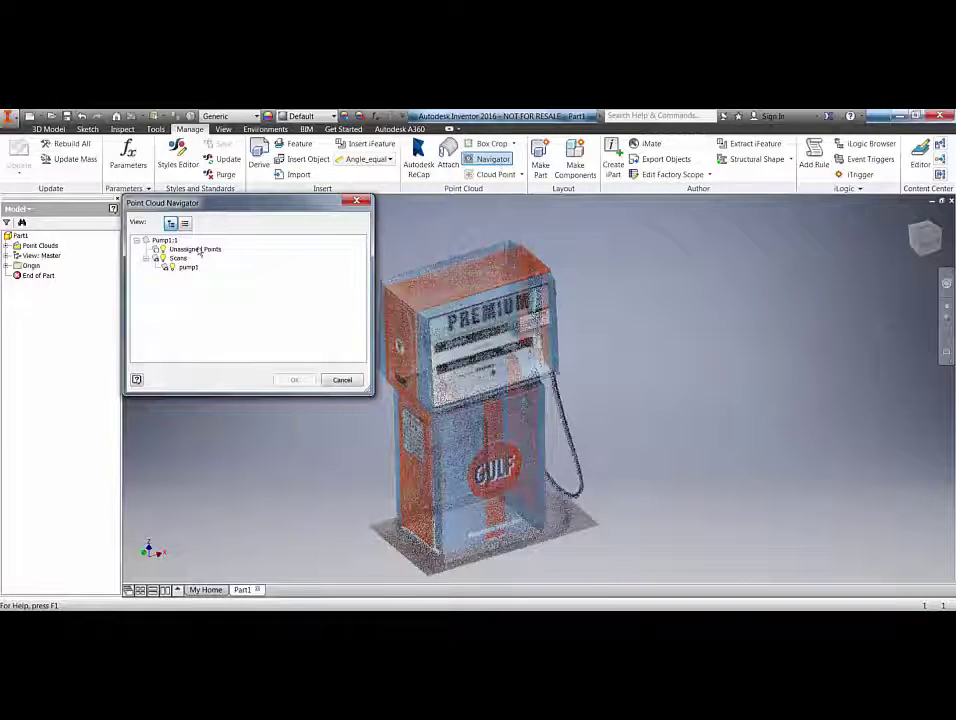
click(173, 268)
click(173, 268)
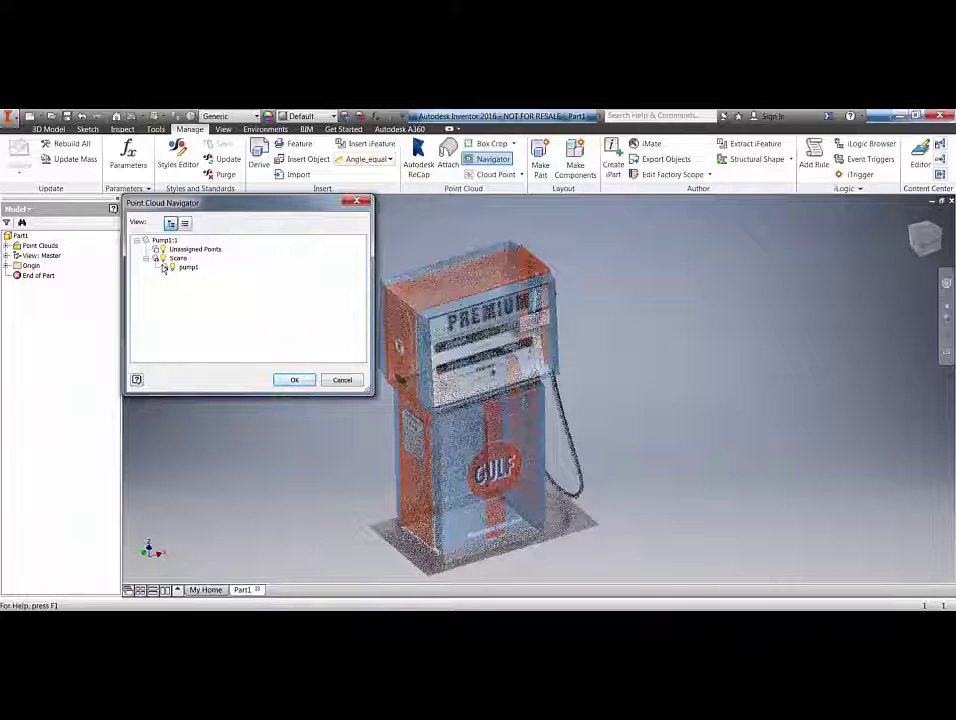
click(294, 380)
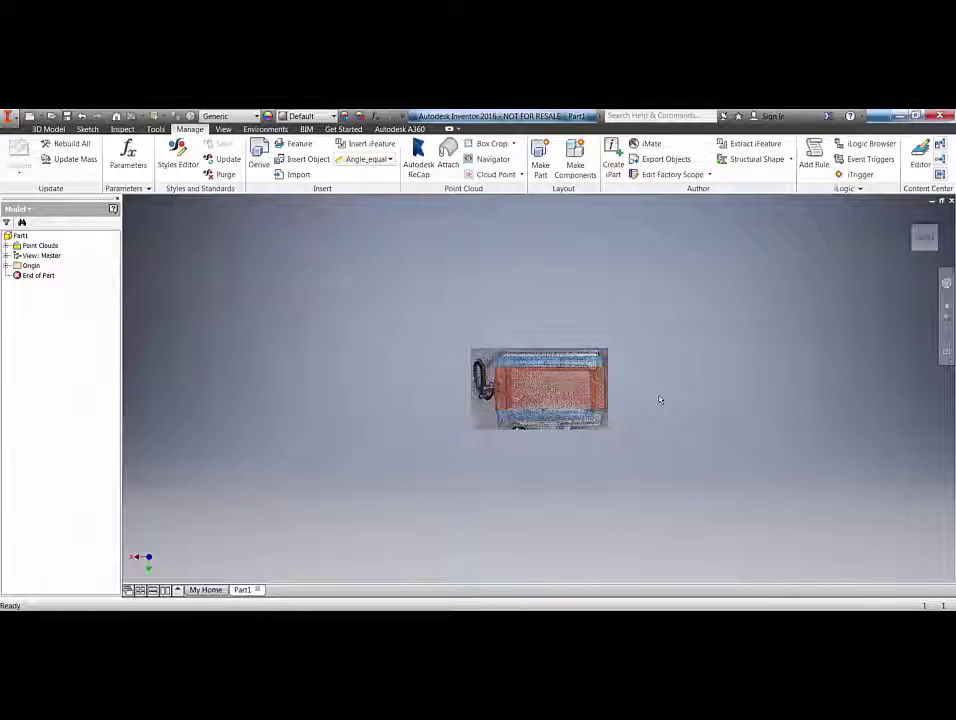
Step: Box-crop the point cloud to a thin slice running front to back through the pump near its hose side
click(513, 146)
click(521, 336)
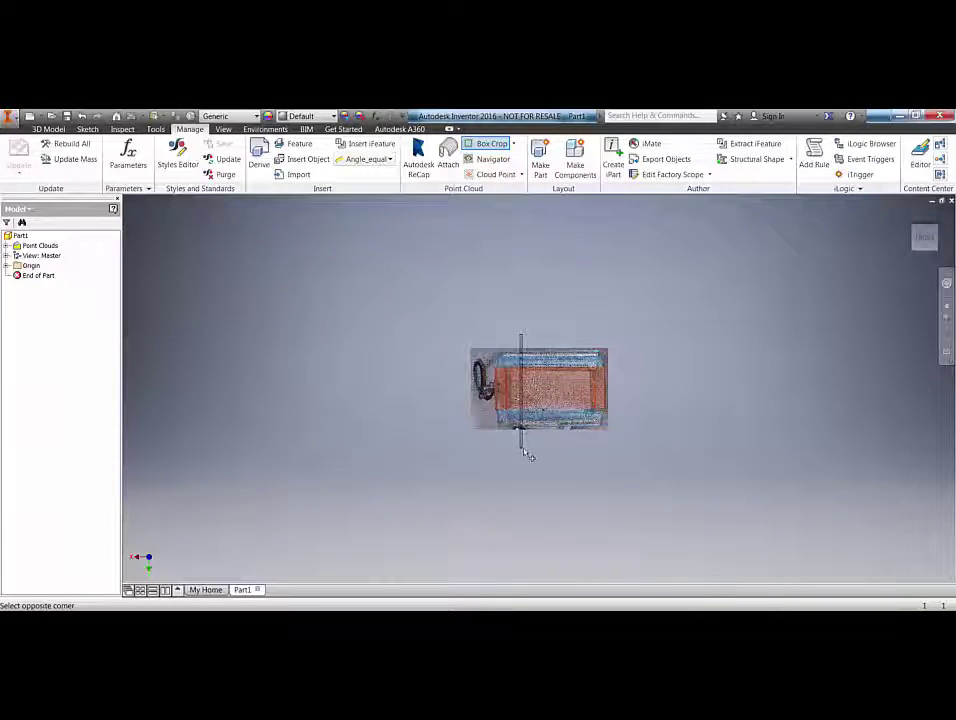
click(568, 484)
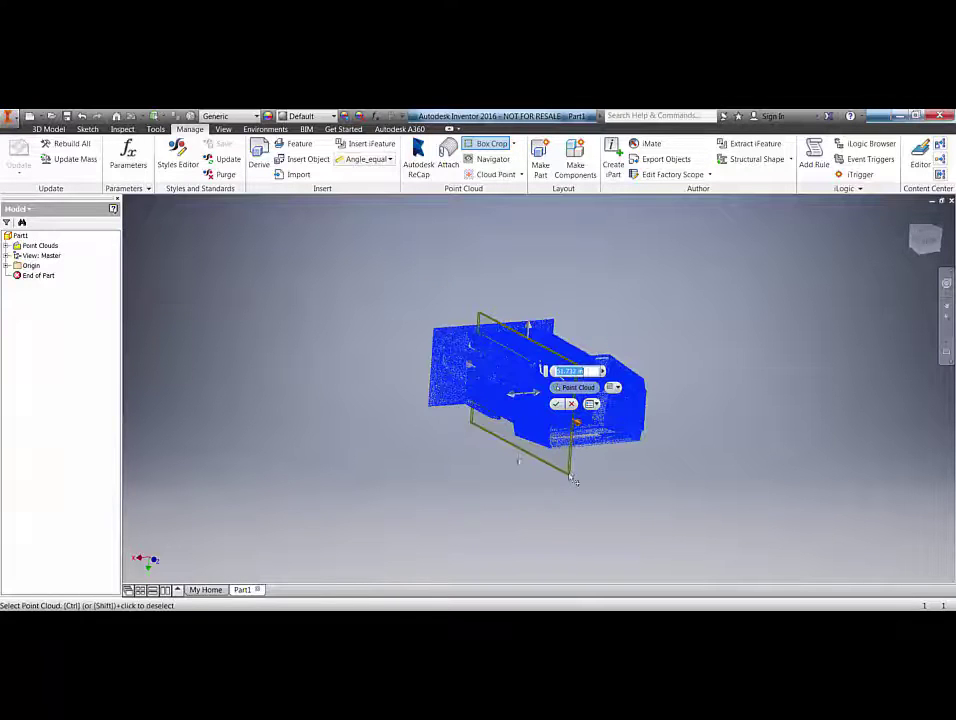
shift+middle_drag(588, 450, 559, 501)
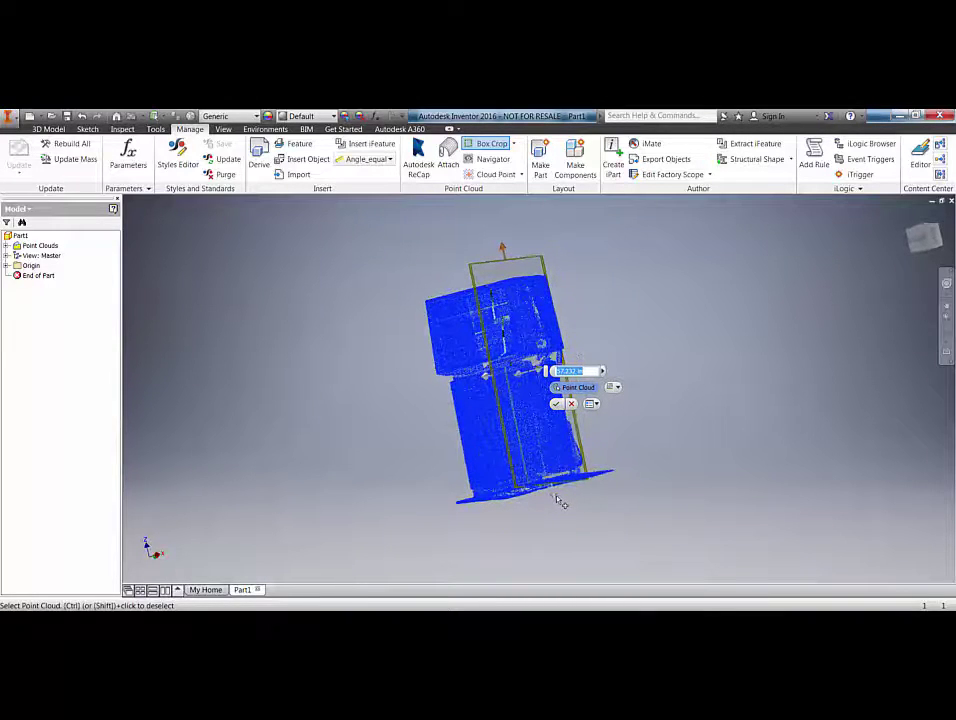
drag(556, 500, 450, 566)
click(556, 403)
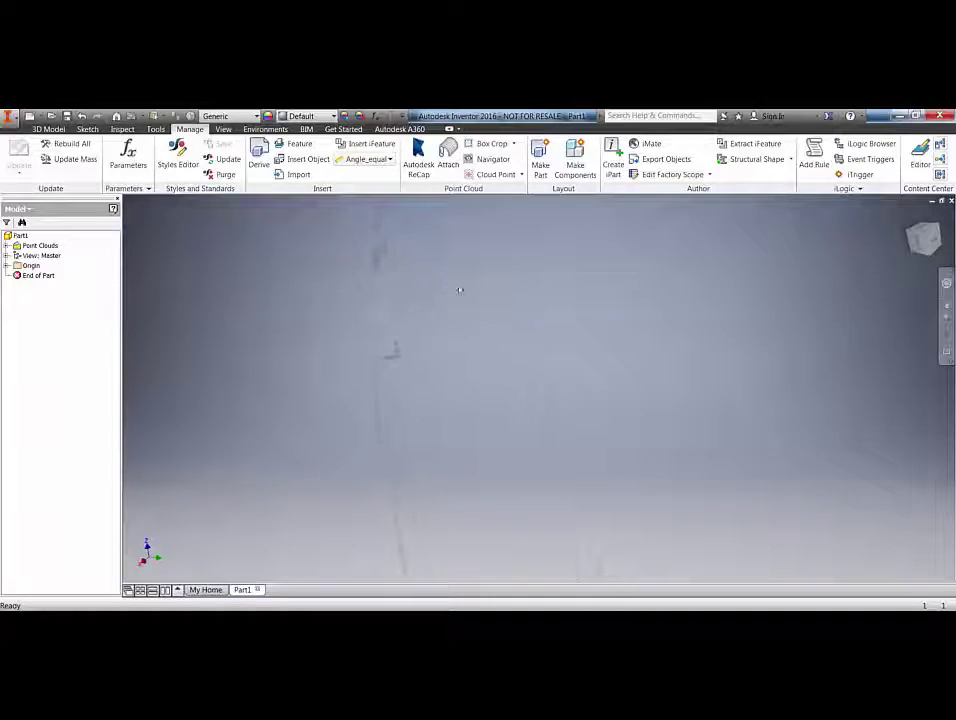
click(510, 175)
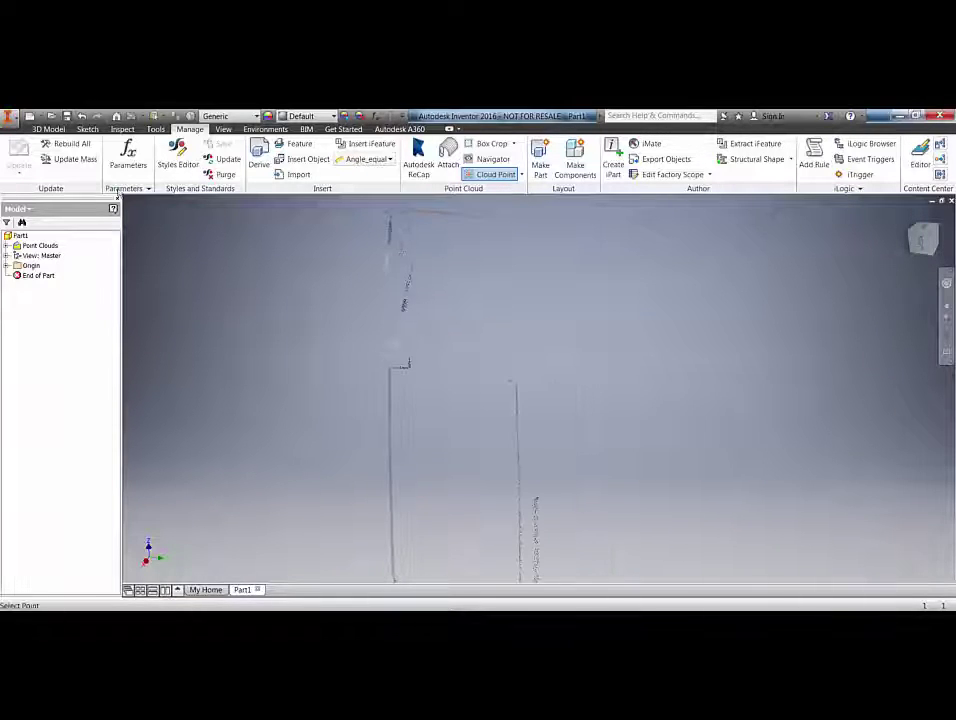
click(47, 128)
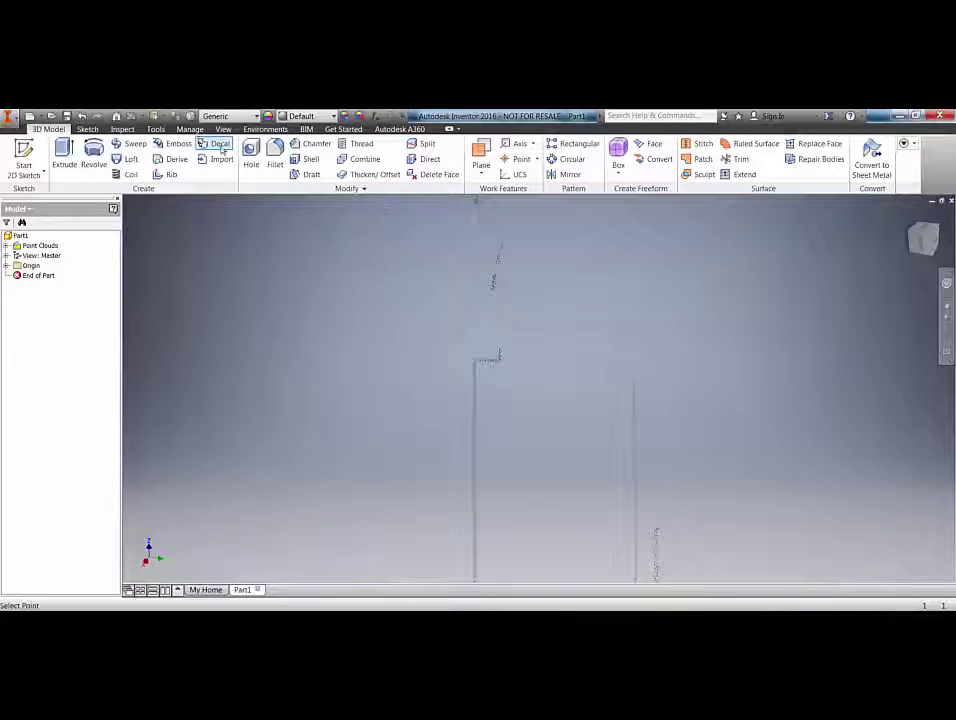
click(189, 129)
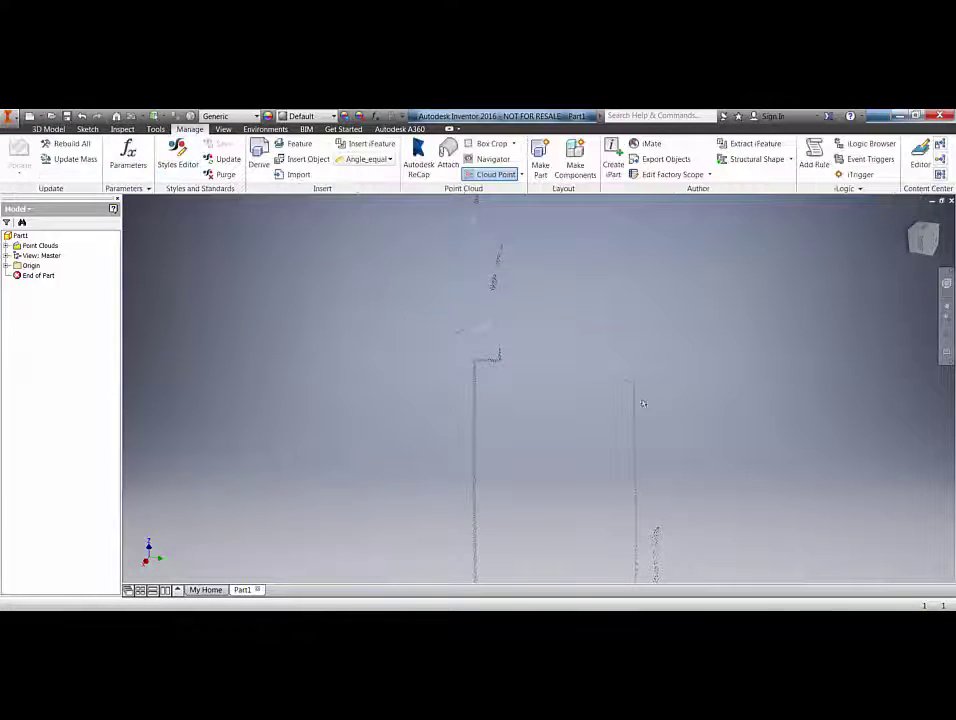
scroll(555, 376, down, 2)
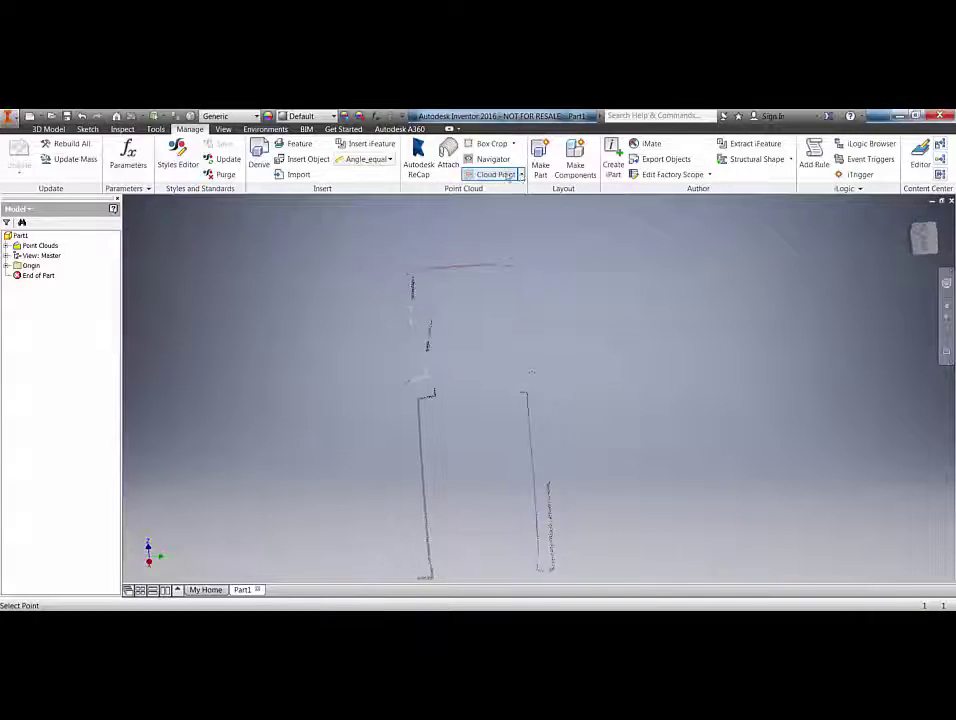
Step: Uncrop the point cloud to restore the whole pump
click(514, 144)
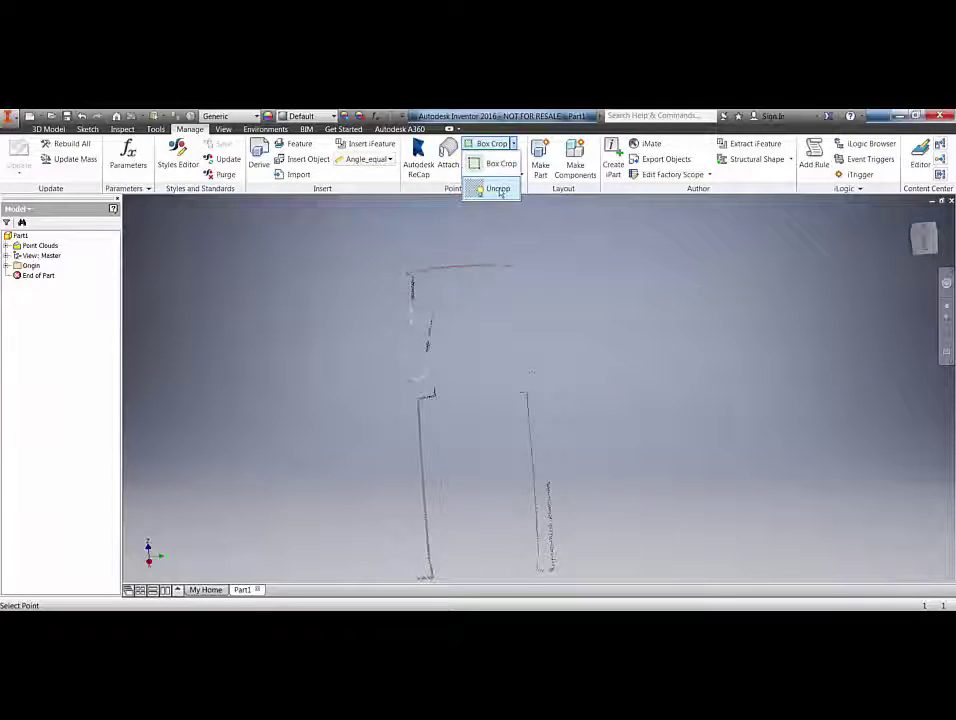
click(499, 188)
Step: Create a work plane from the point cloud on the flat base beside the pump, under the hose
click(521, 176)
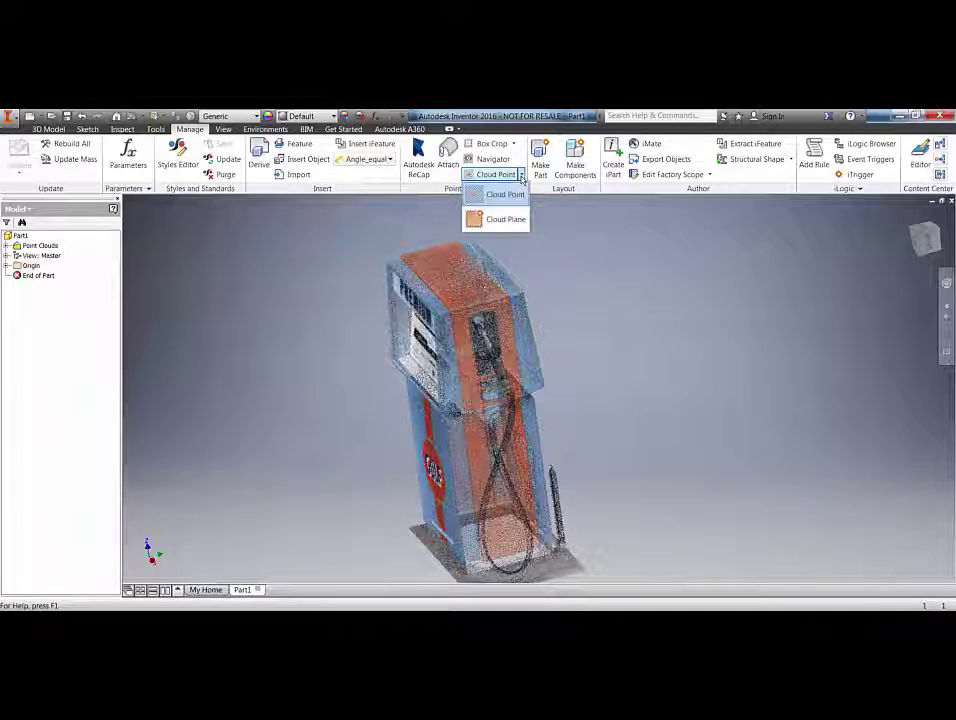
click(508, 219)
shift+middle_drag(510, 226, 460, 318)
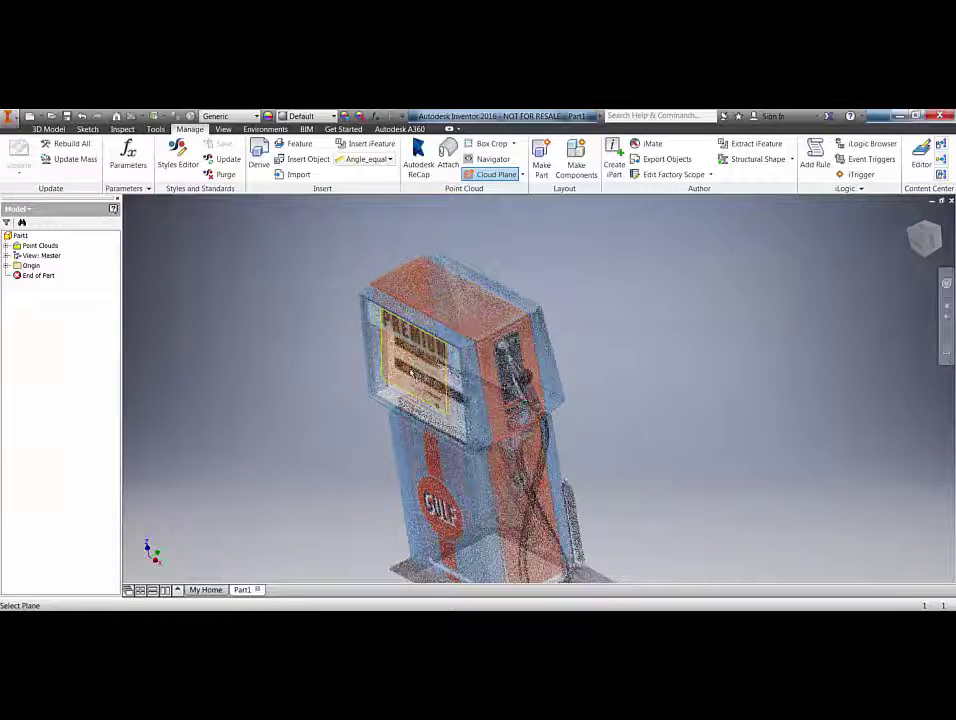
shift+middle_drag(438, 505, 432, 426)
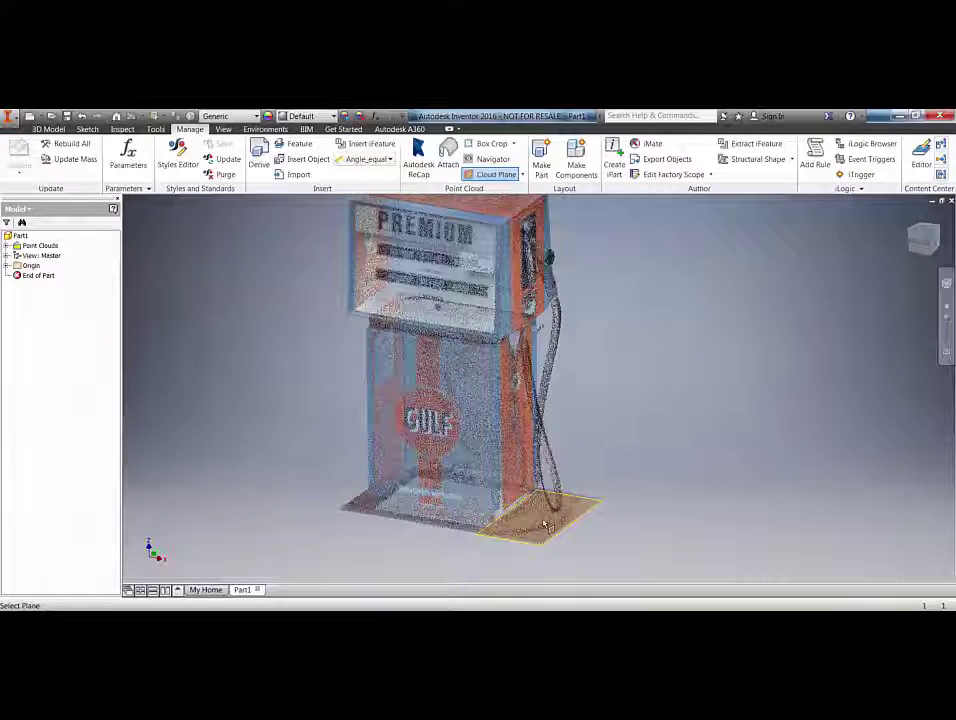
click(547, 526)
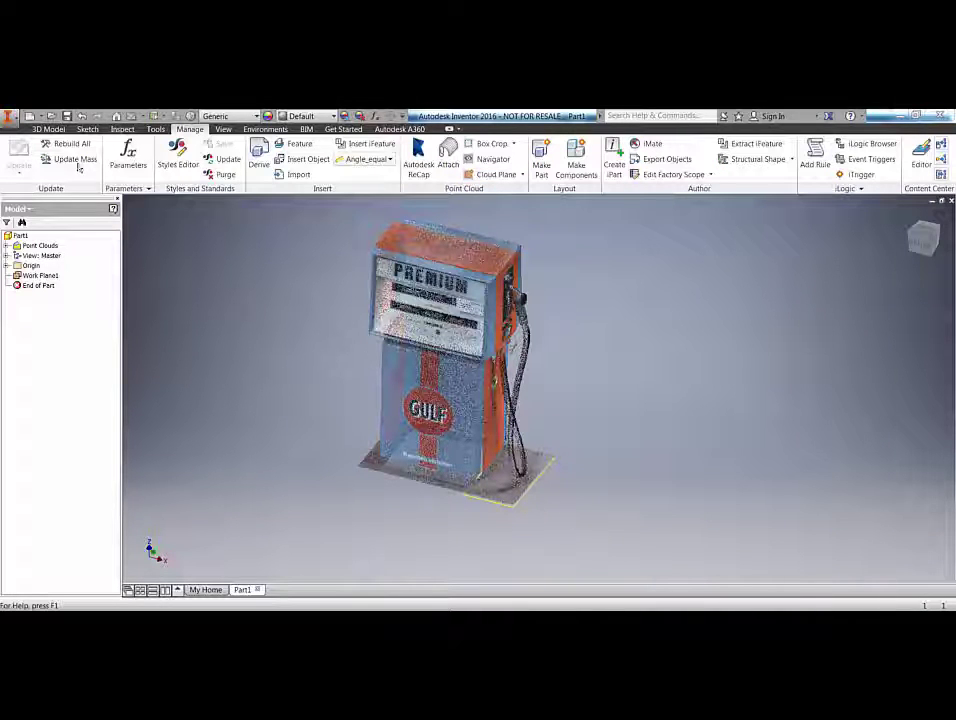
Step: Sketch a closed rectangle of lines on the new base work plane, tracing the outer edge of the pump's base, and finish the sketch
click(48, 129)
click(24, 162)
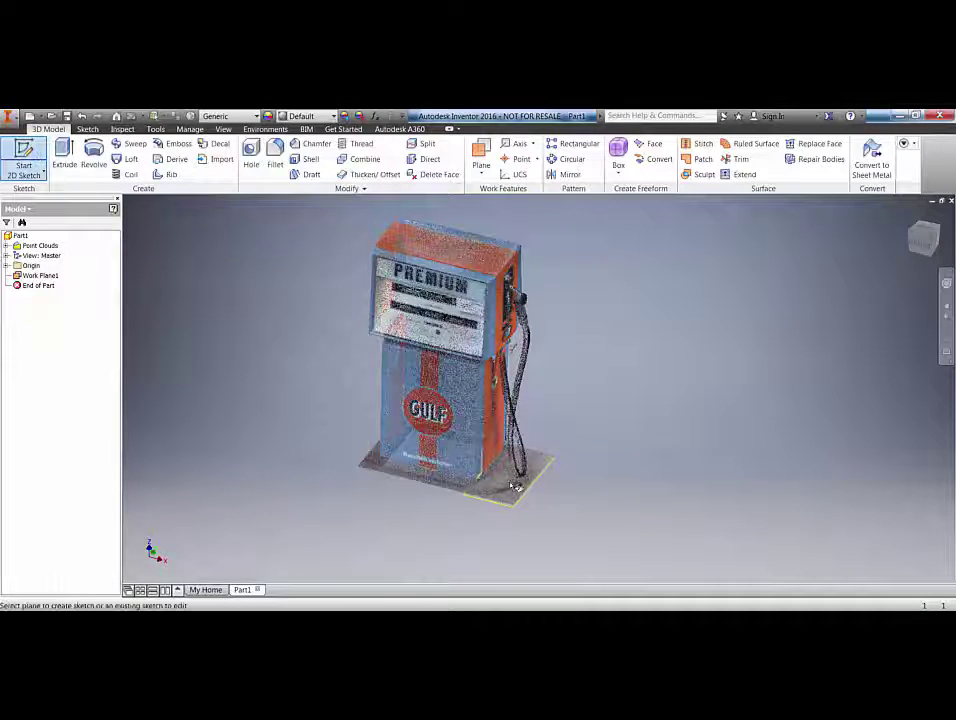
click(516, 505)
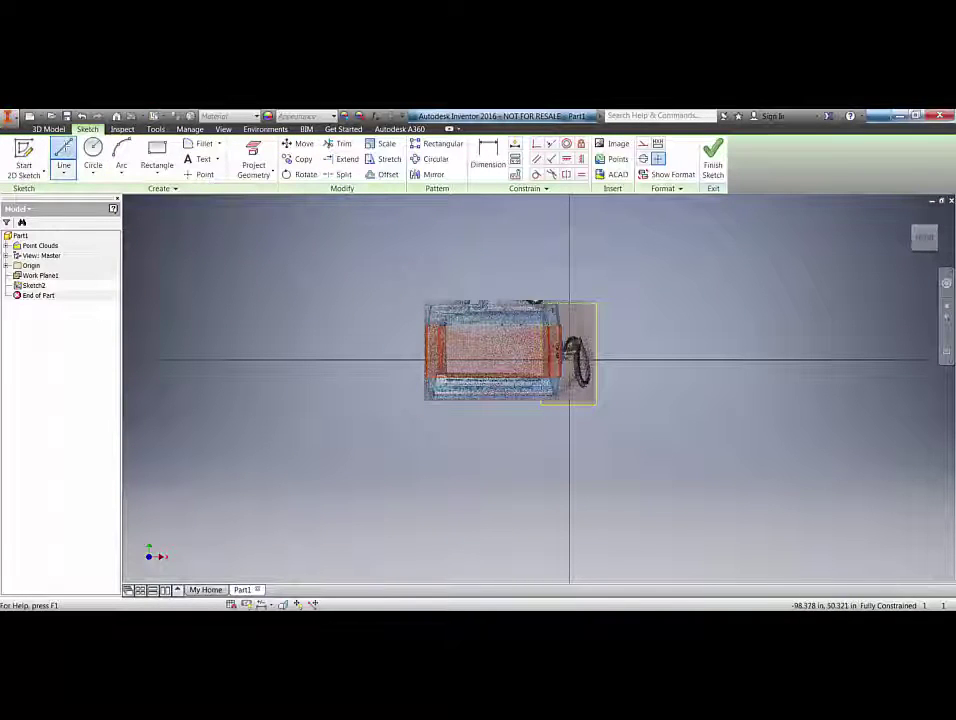
click(64, 152)
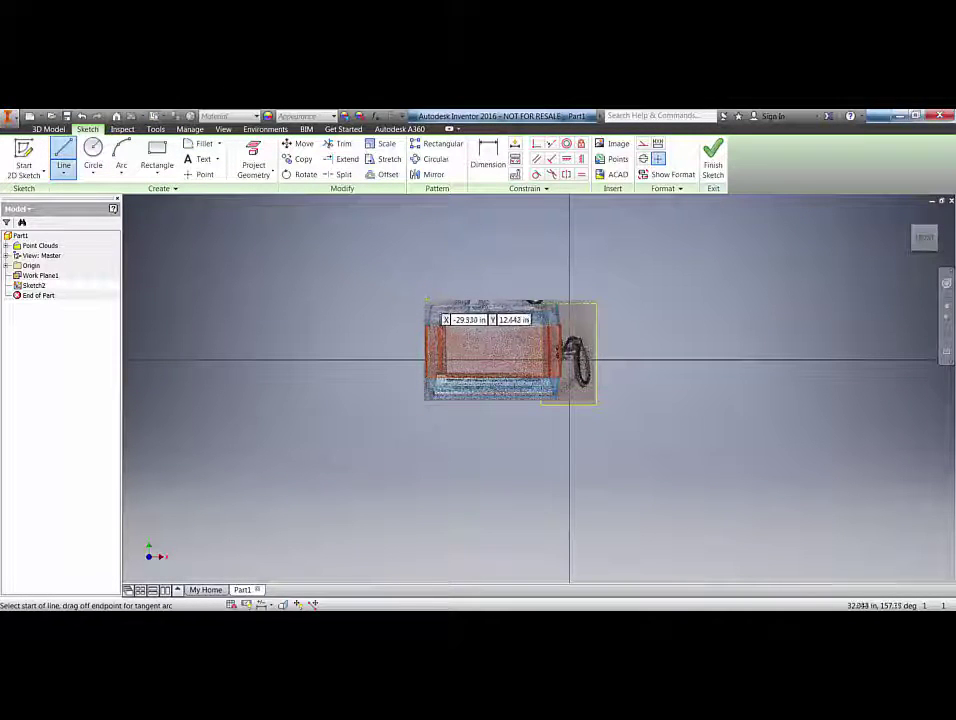
click(426, 300)
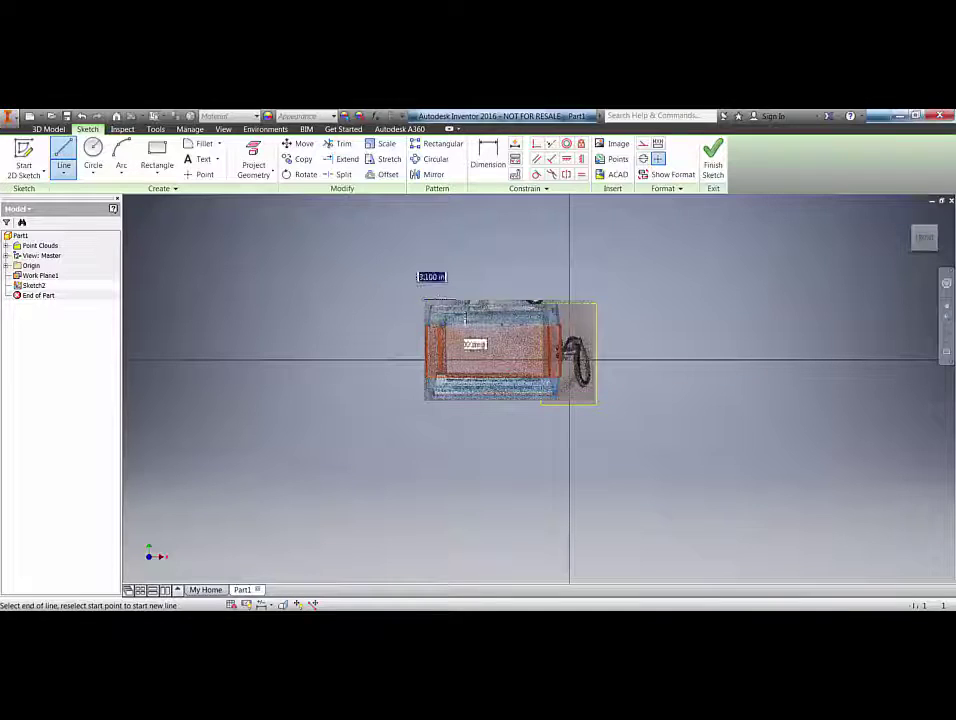
click(592, 300)
click(592, 400)
click(424, 400)
click(424, 300)
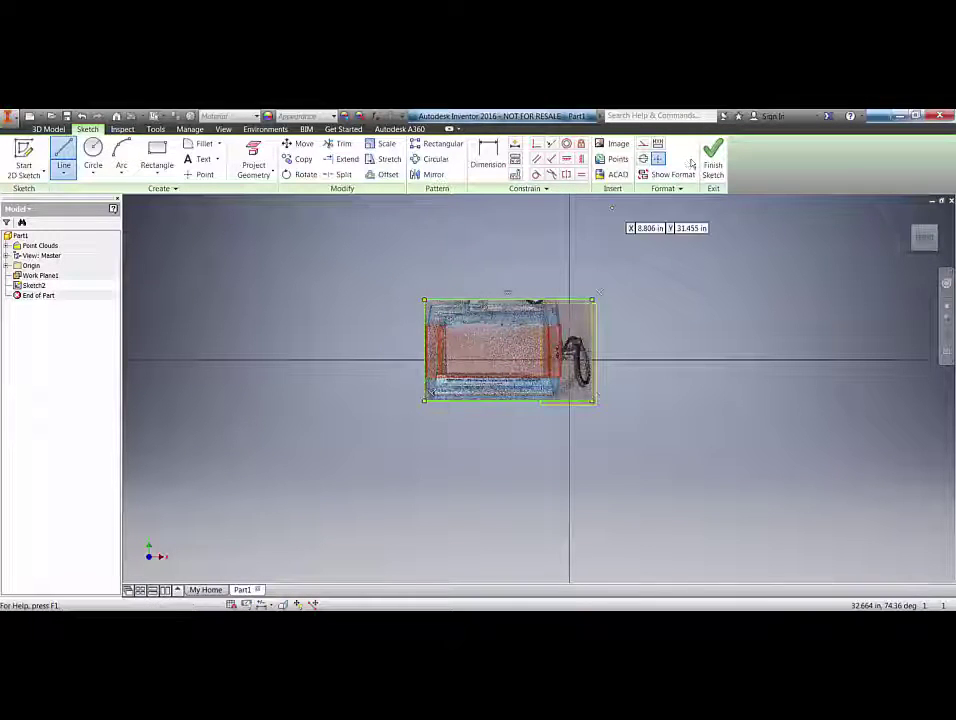
click(712, 158)
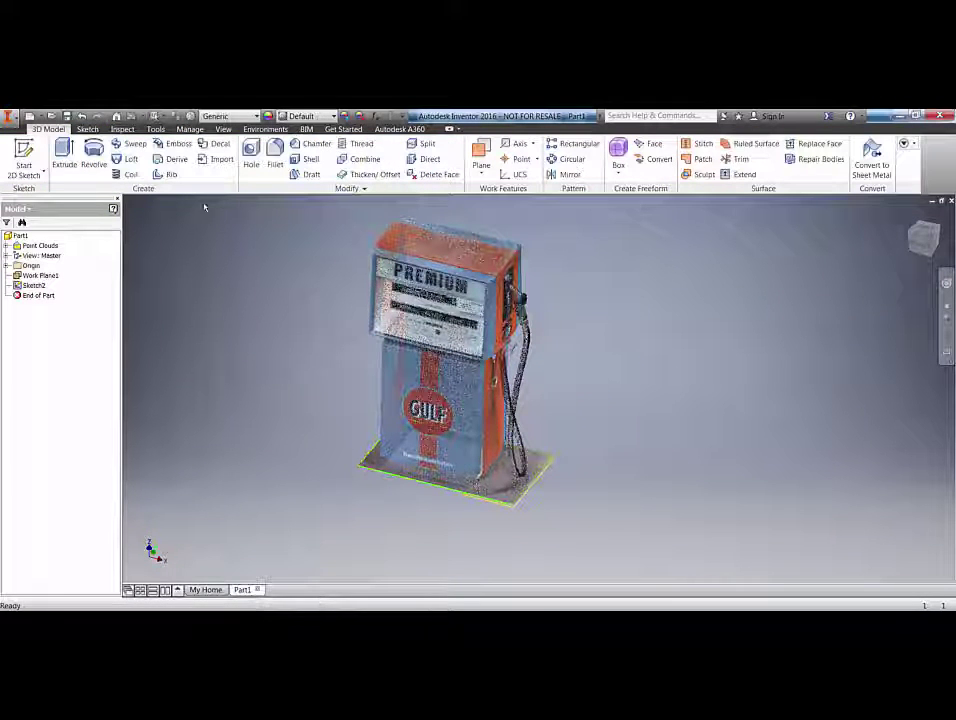
Step: Extrude the base rectangle 1.625 in downward, away from the pump, as a solid
click(64, 152)
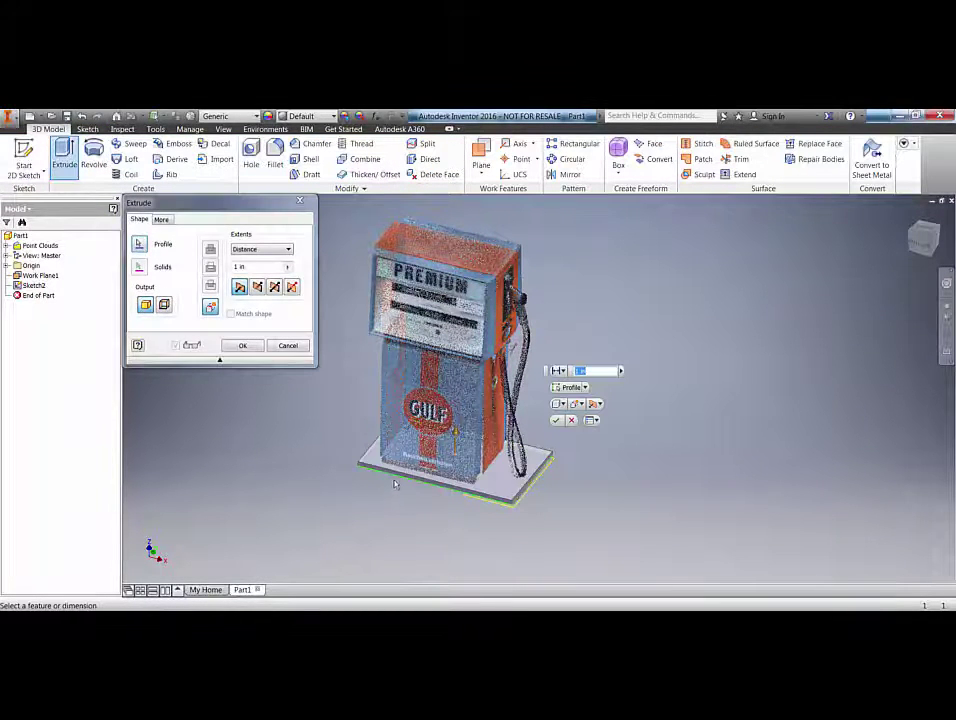
text(4.1251.625)
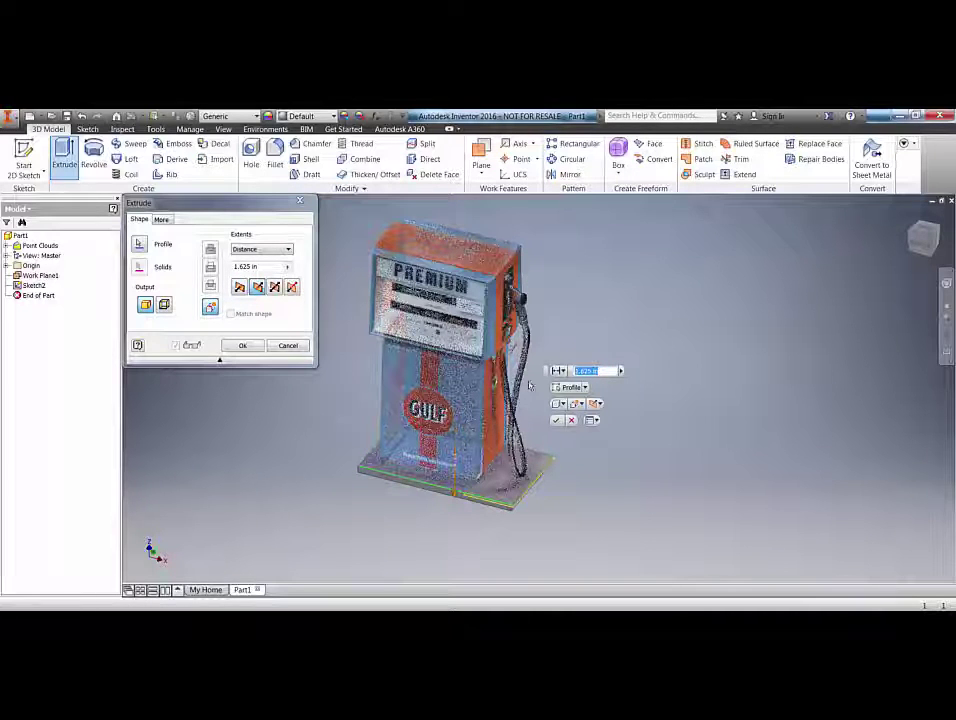
key(Return)
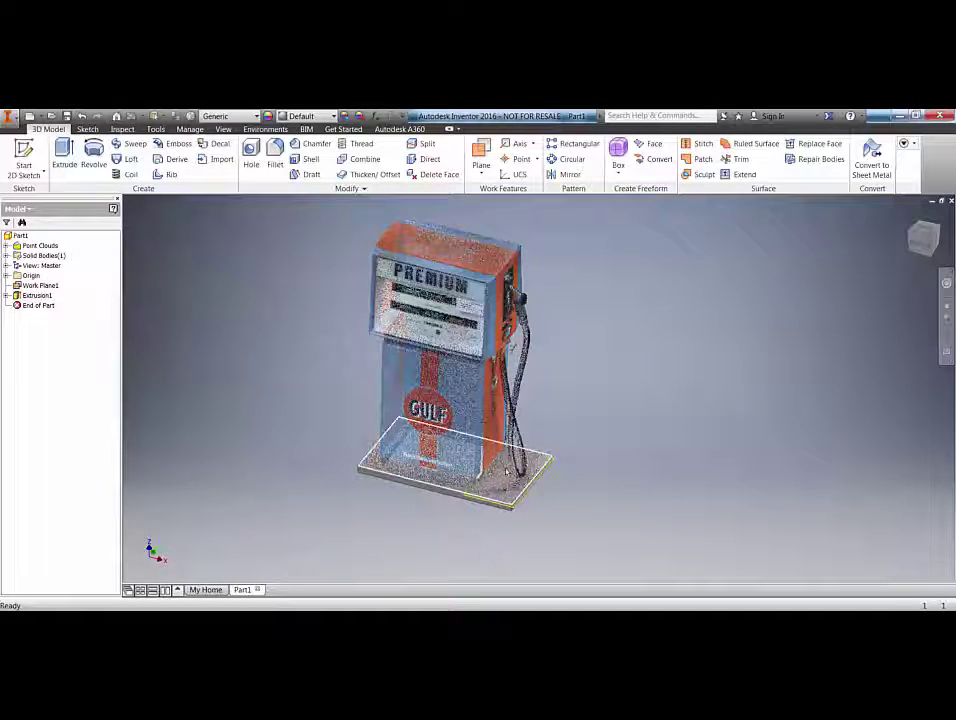